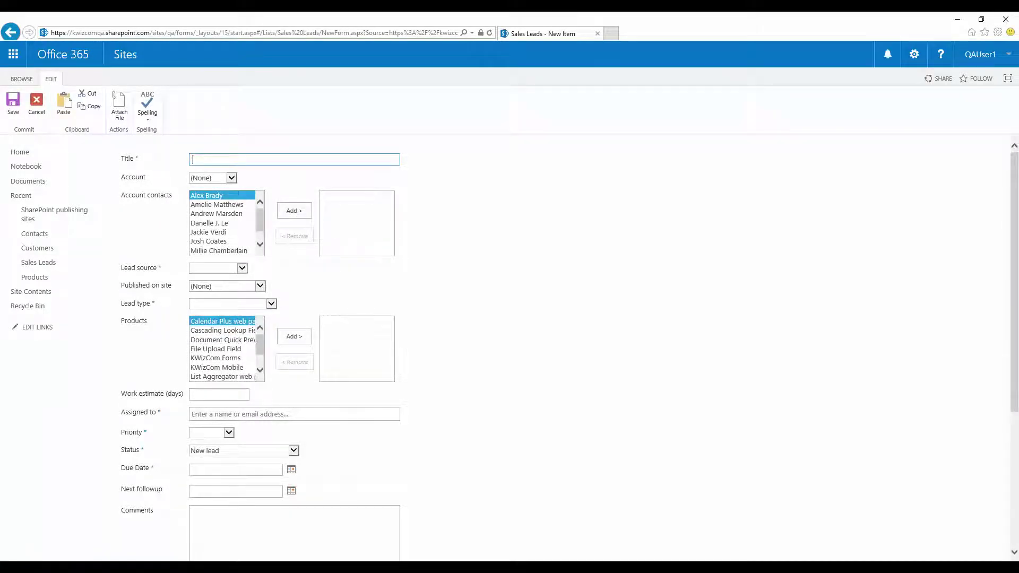
pyautogui.scroll(-4, 664, 247)
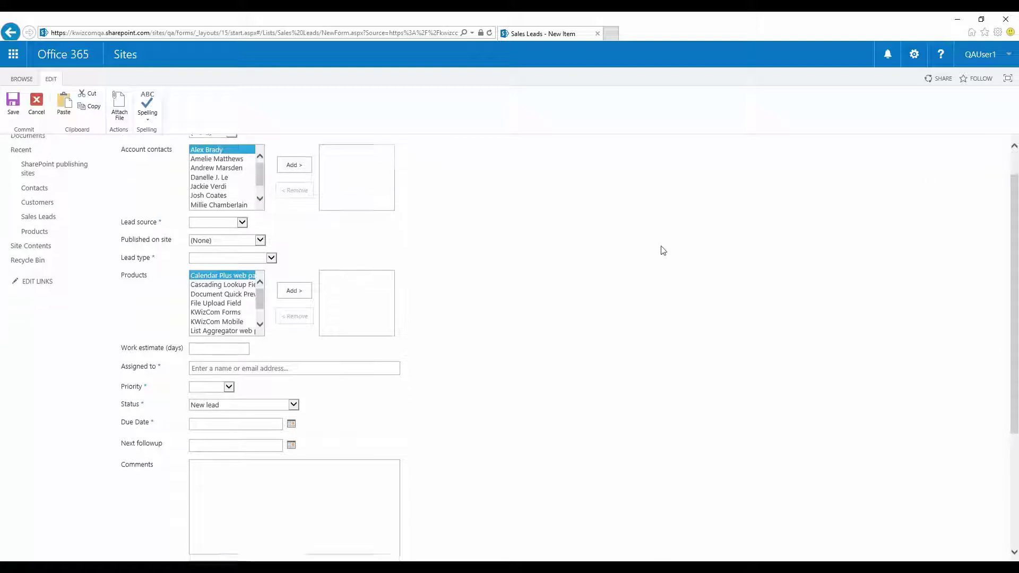
pyautogui.scroll(-1, 663, 251)
pyautogui.scroll(5, 663, 250)
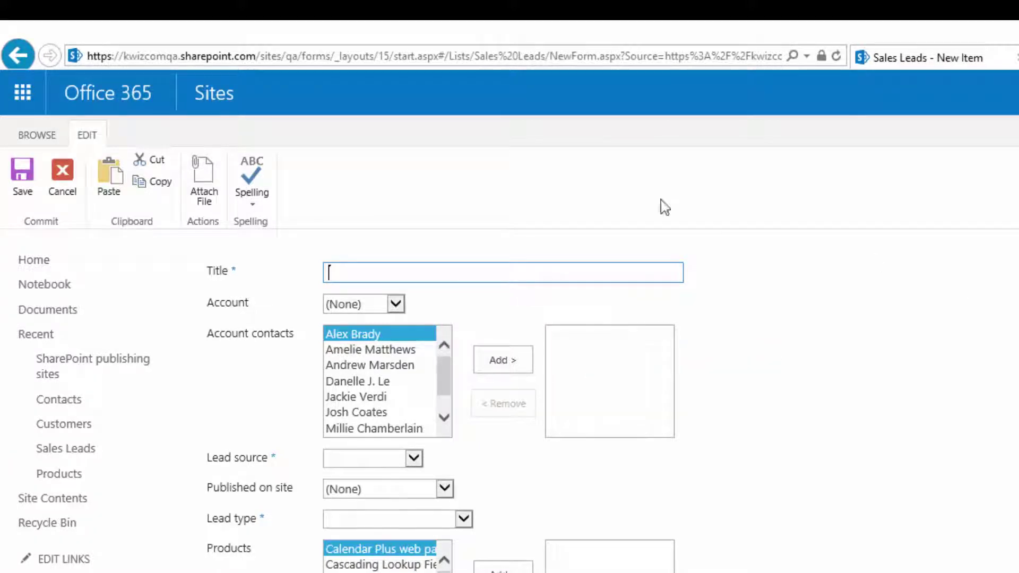
pyautogui.click(387, 305)
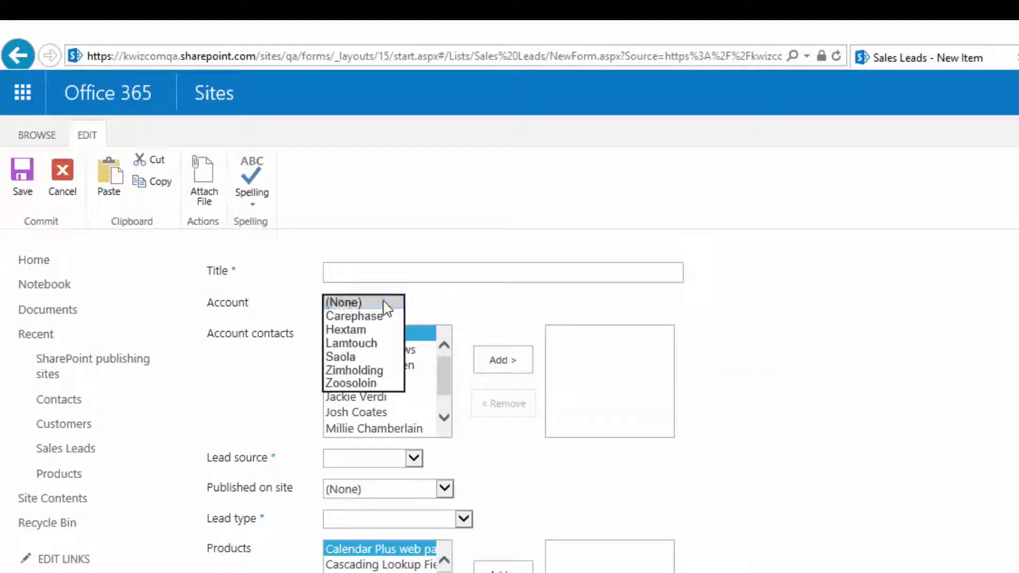
pyautogui.click(386, 304)
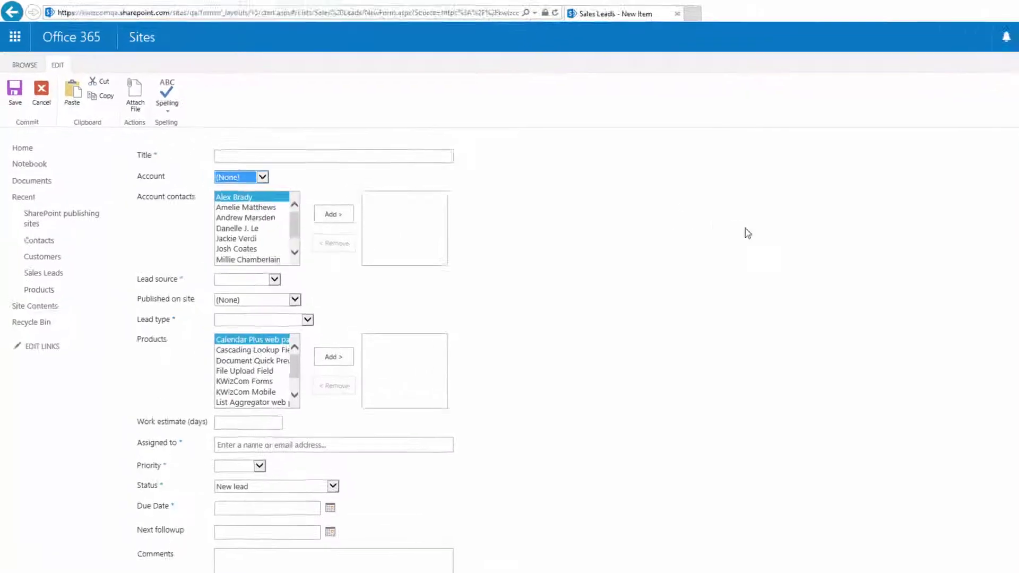
pyautogui.scroll(-3, 509, 318)
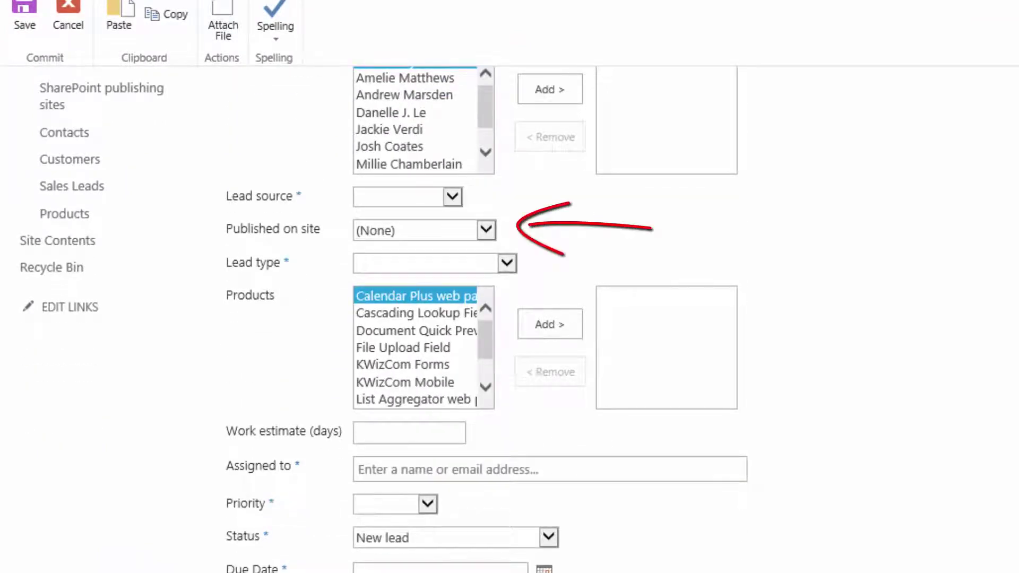
pyautogui.click(443, 194)
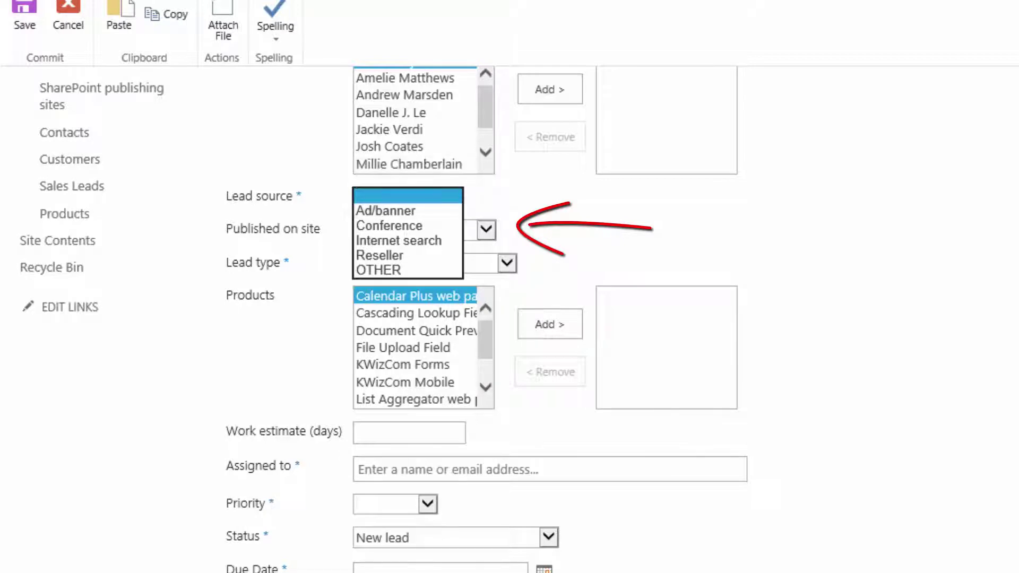
pyautogui.press('Escape')
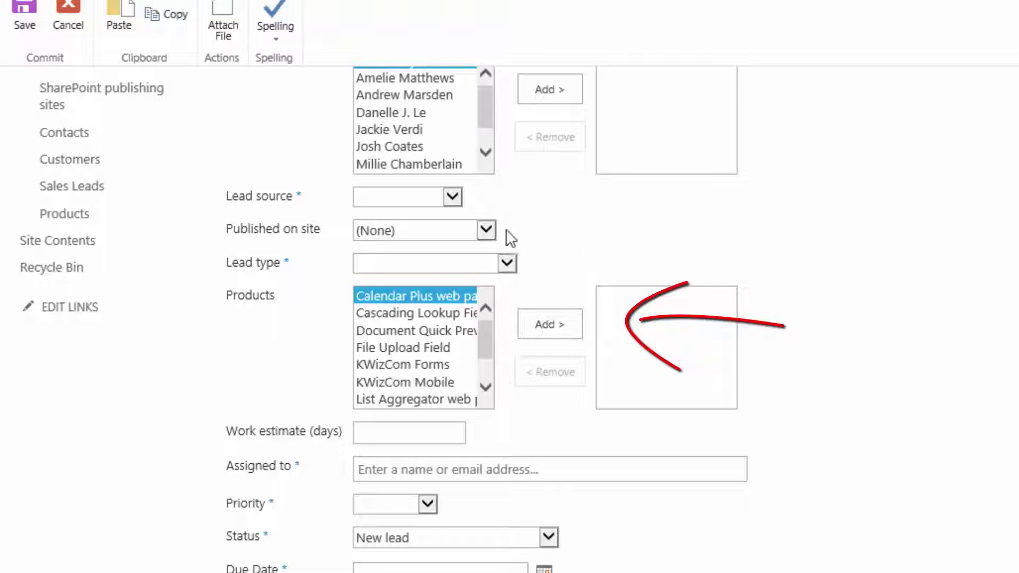
pyautogui.click(461, 264)
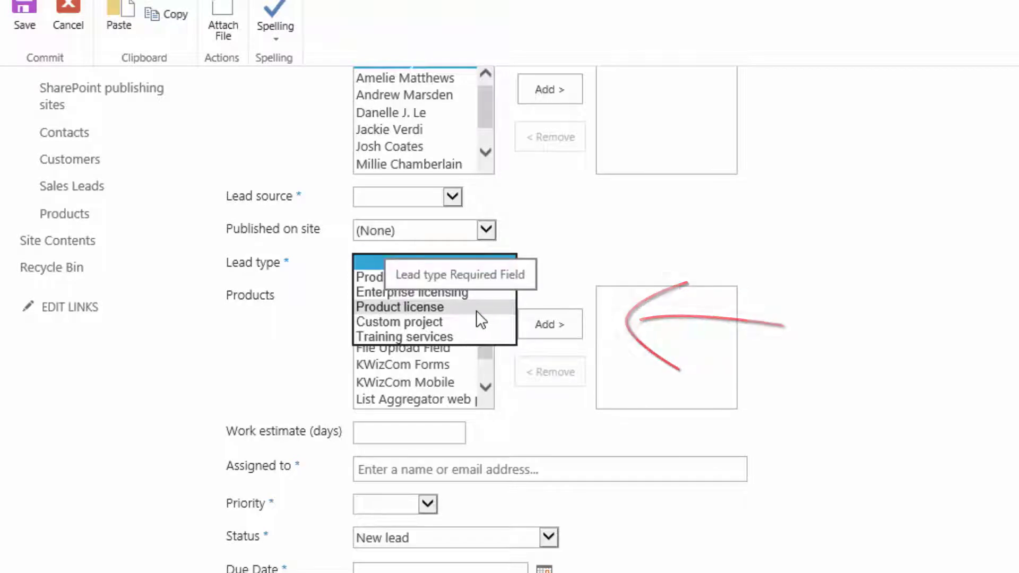
pyautogui.press('Escape')
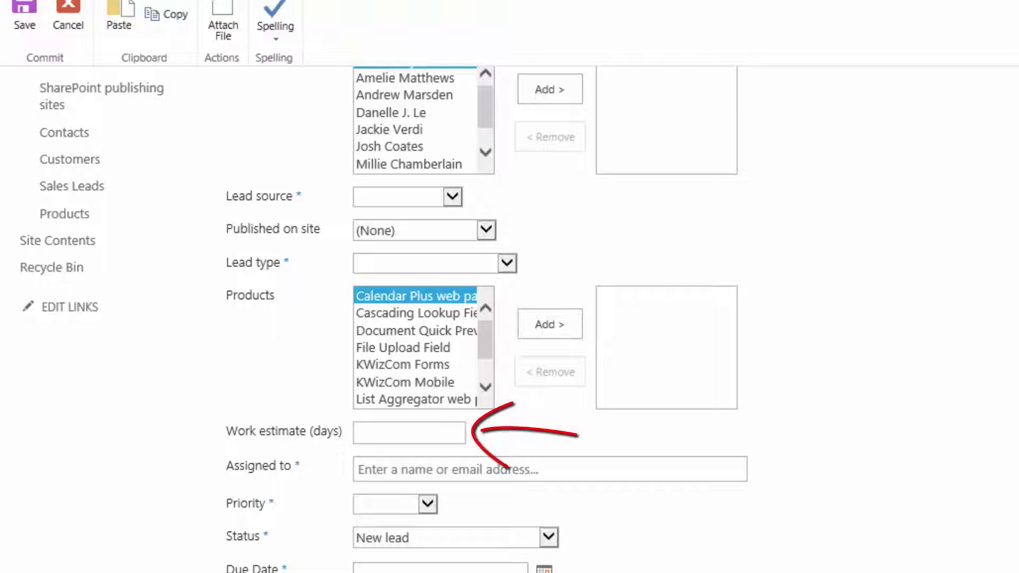
pyautogui.moveTo(237, 432); pyautogui.dragTo(314, 435)
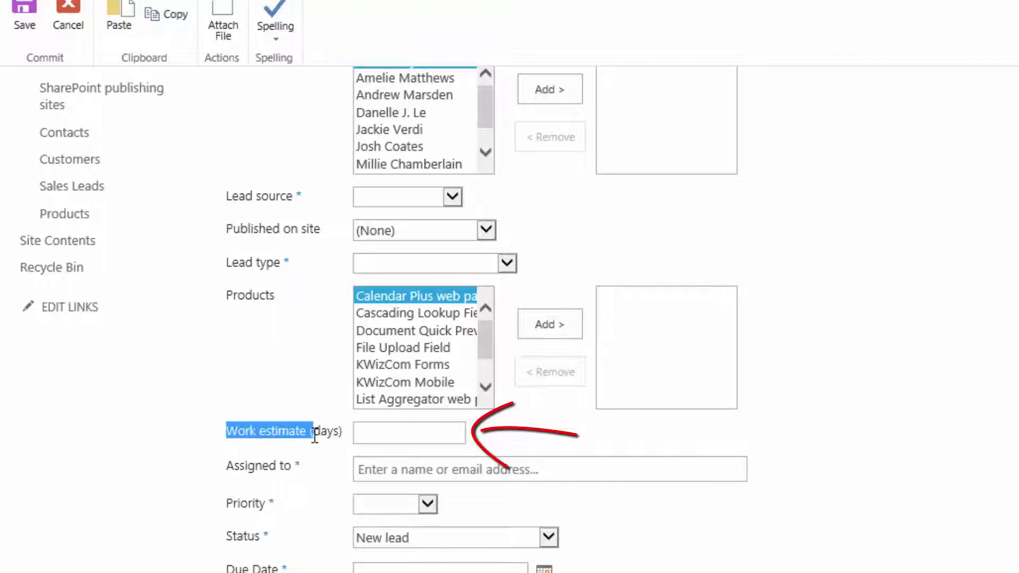
pyautogui.click(504, 265)
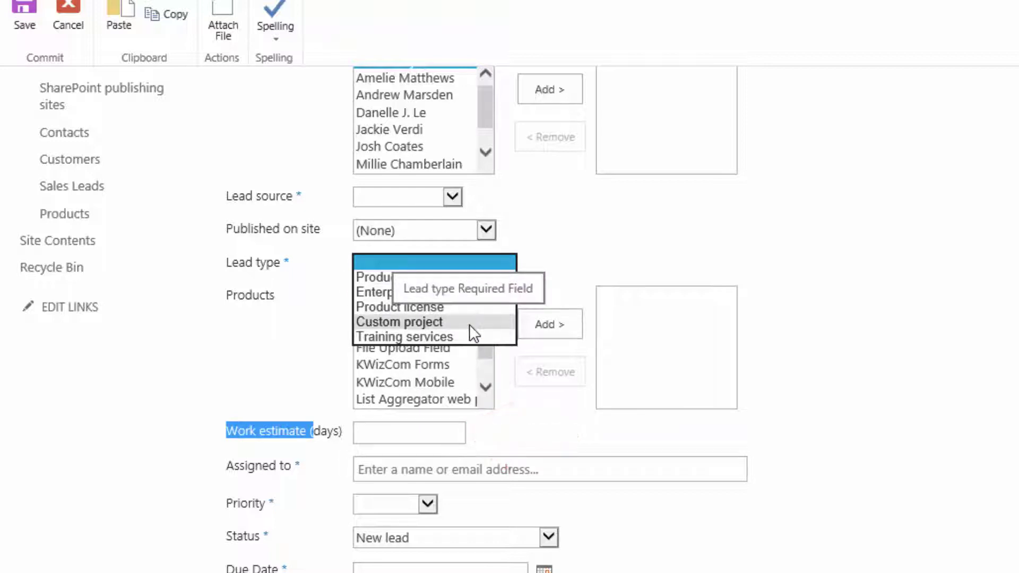
pyautogui.click(287, 434)
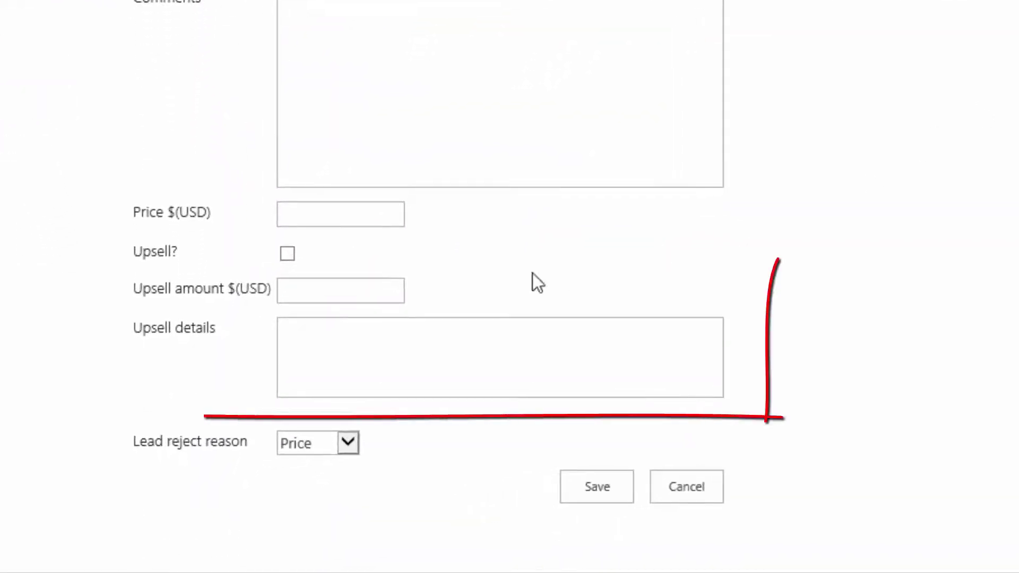
# Check the Upsell? checkbox, noting the Upsell amount and Upsell details fields
pyautogui.moveTo(133, 292); pyautogui.dragTo(271, 292)
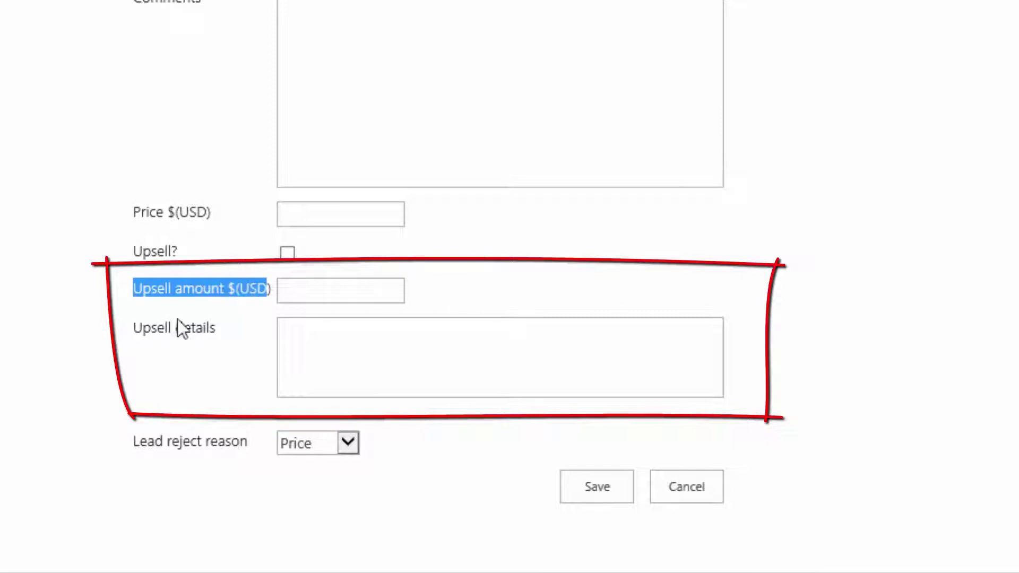
pyautogui.moveTo(131, 333); pyautogui.dragTo(197, 333)
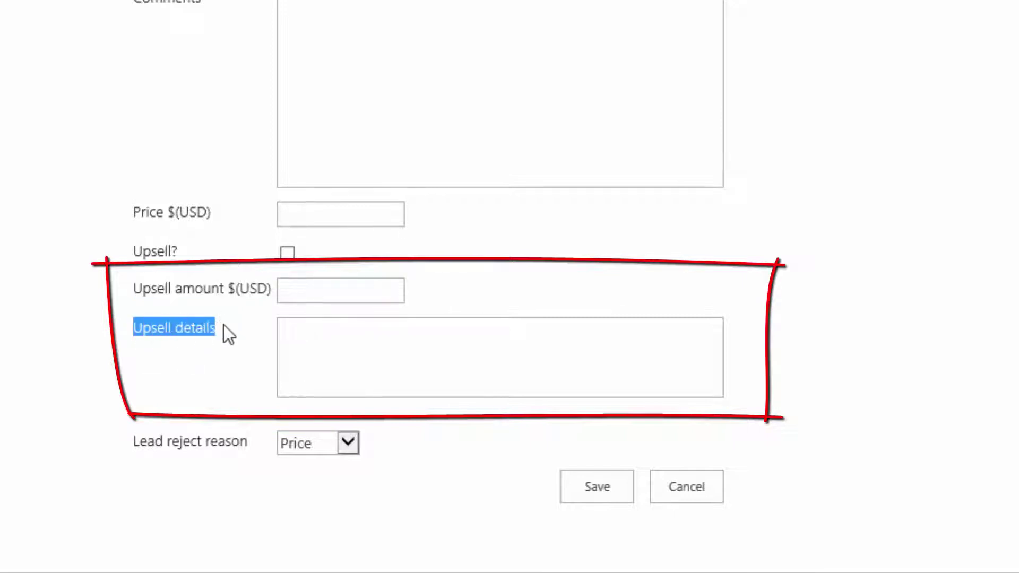
pyautogui.click(287, 254)
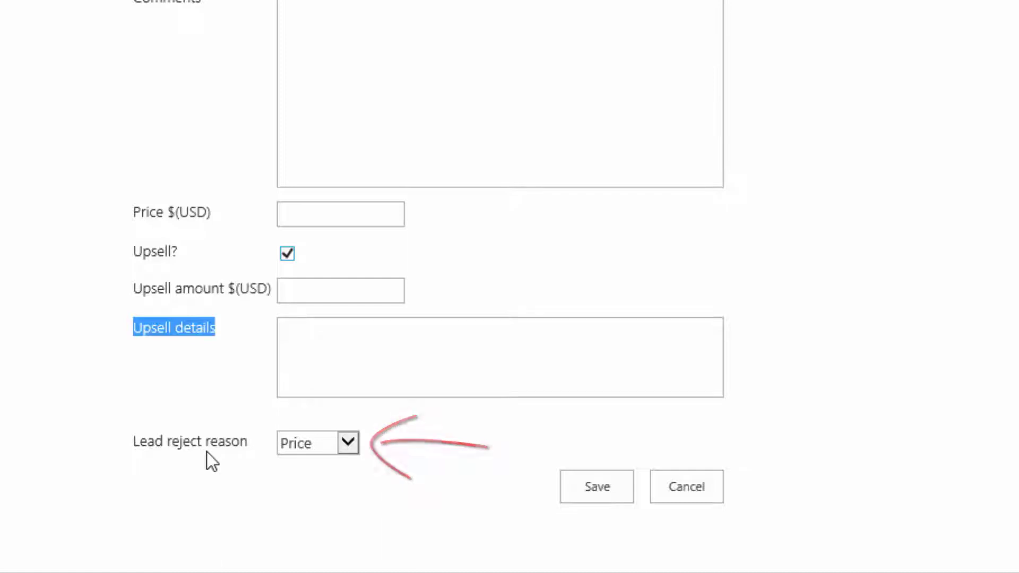
# Review the Status choices and leave Status at New lead
pyautogui.scroll(3, 207, 451)
pyautogui.scroll(5, 209, 450)
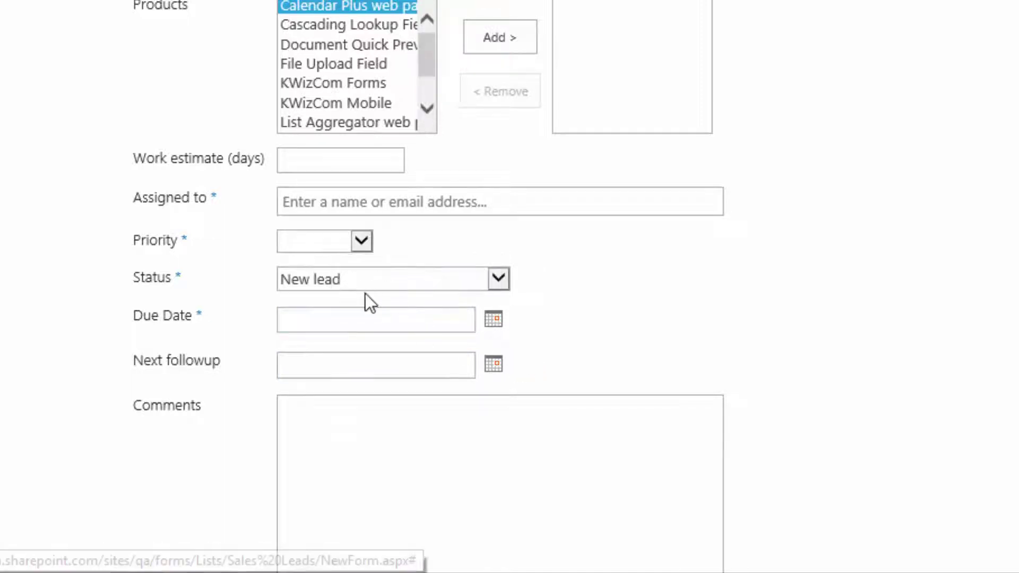
pyautogui.click(342, 283)
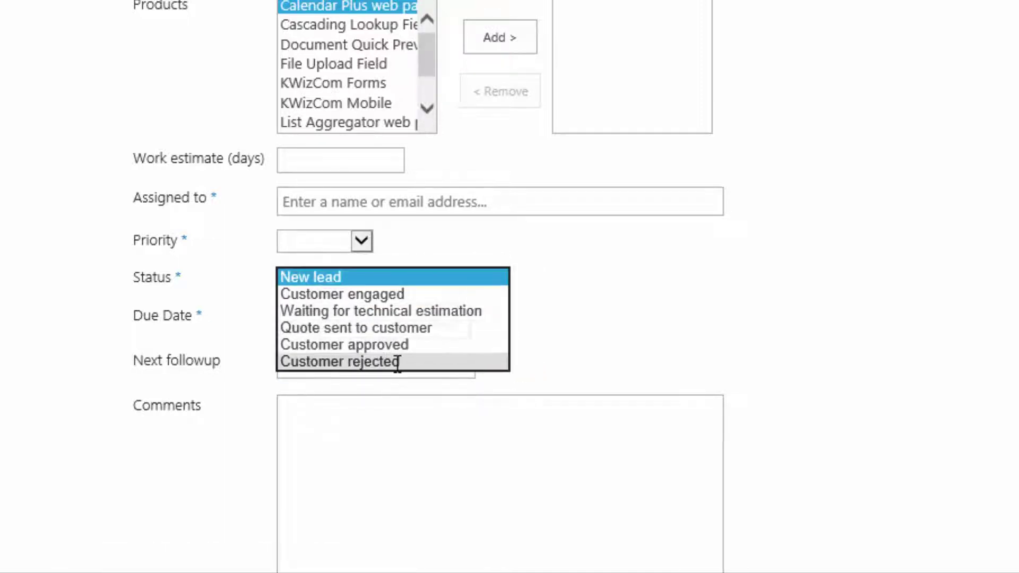
pyautogui.press('Escape')
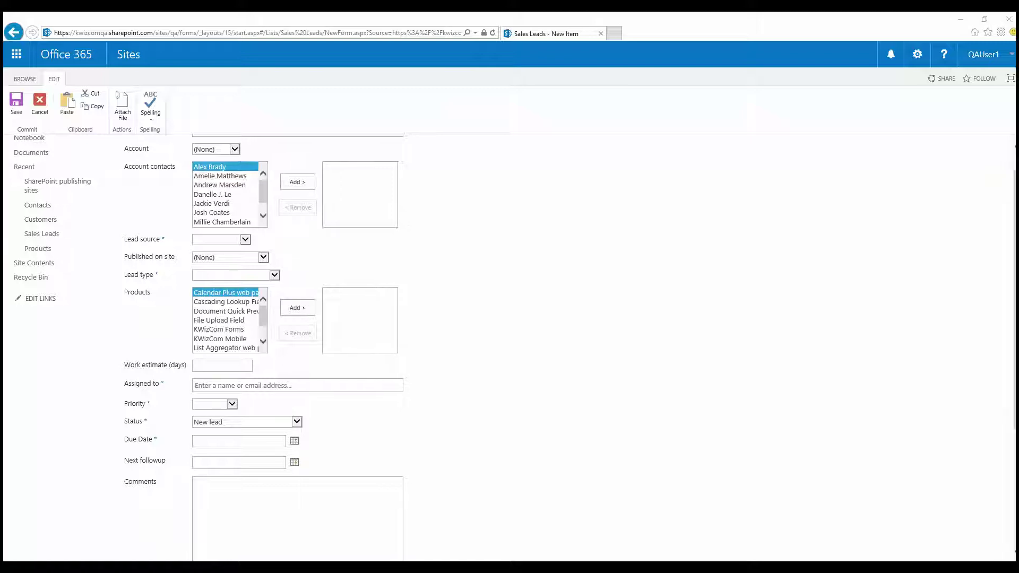
# Cancel the new Sales Leads item and open KWizCom Forms from the List ribbon's Settings group
pyautogui.click(43, 114)
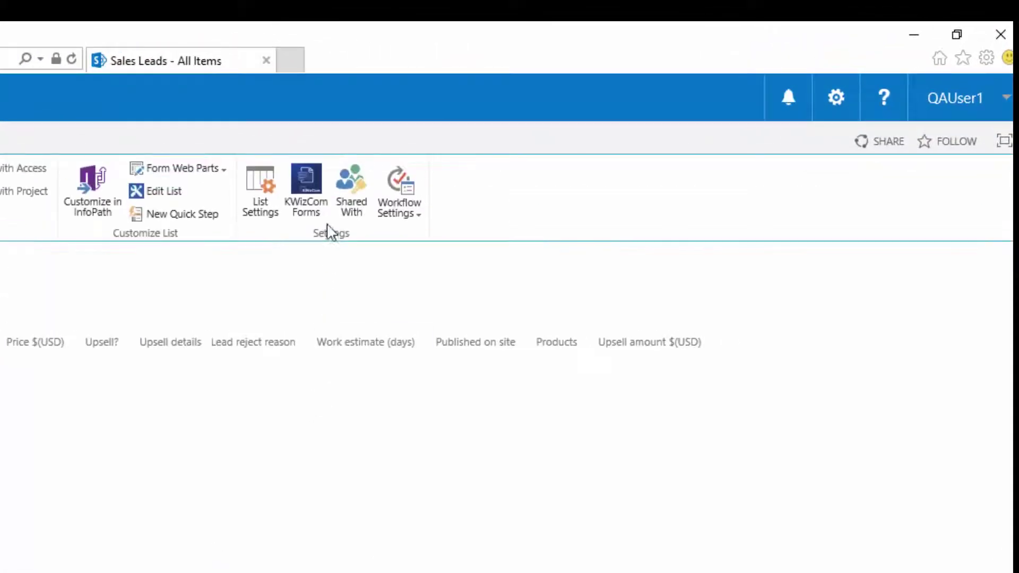
pyautogui.click(312, 197)
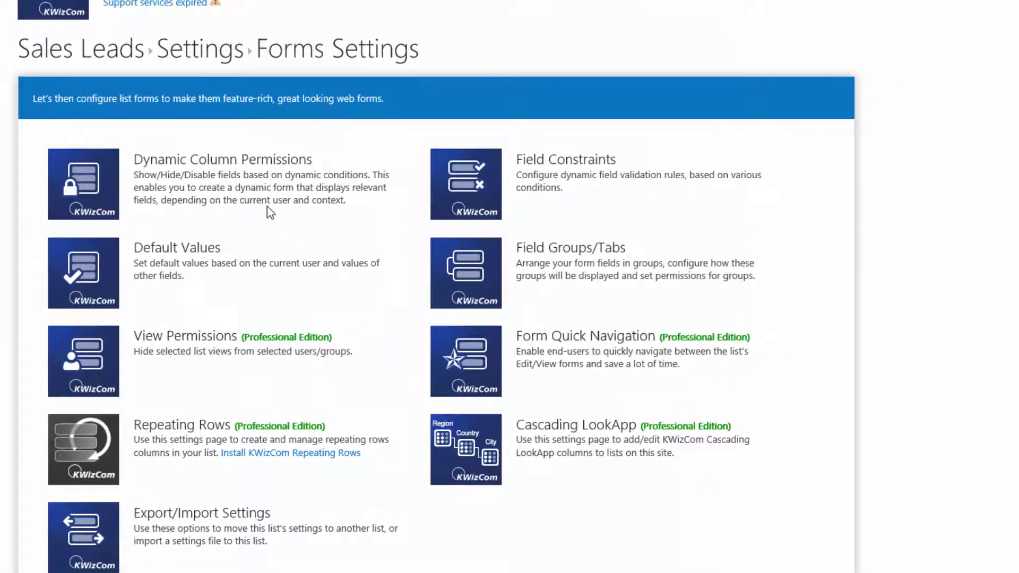
# Open Dynamic Column Permissions with the New Item form beside it, reviewing its Lead source choices
pyautogui.moveTo(155, 161); pyautogui.dragTo(282, 165)
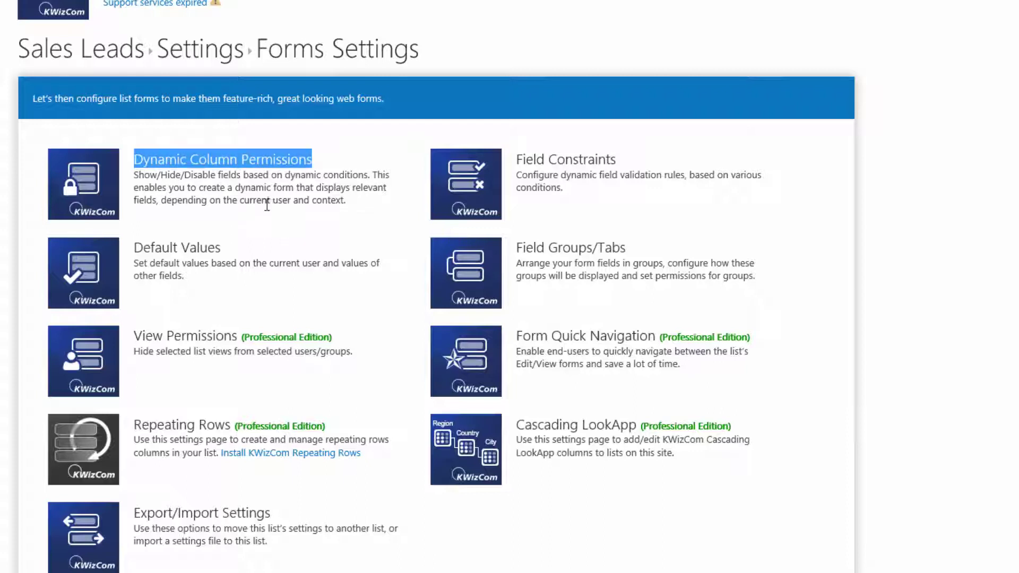
pyautogui.click(83, 197)
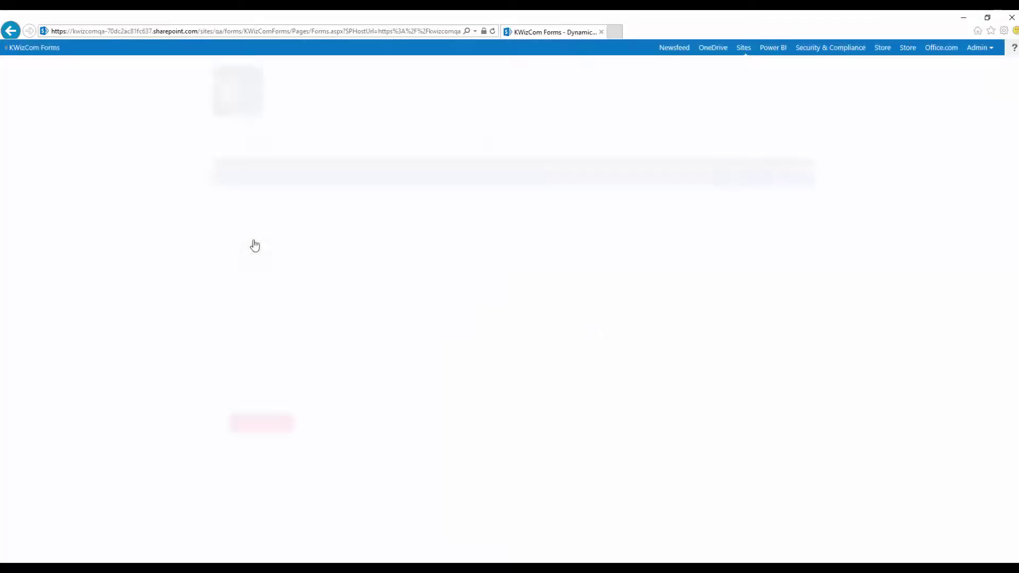
pyautogui.moveTo(1018, 89); pyautogui.dragTo(798, 92)
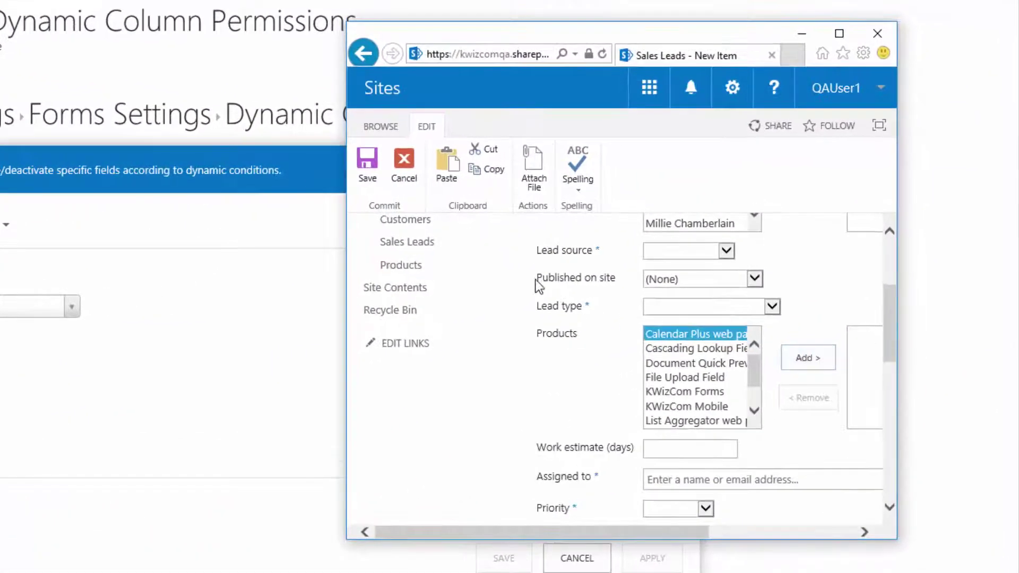
pyautogui.moveTo(536, 277); pyautogui.dragTo(612, 289)
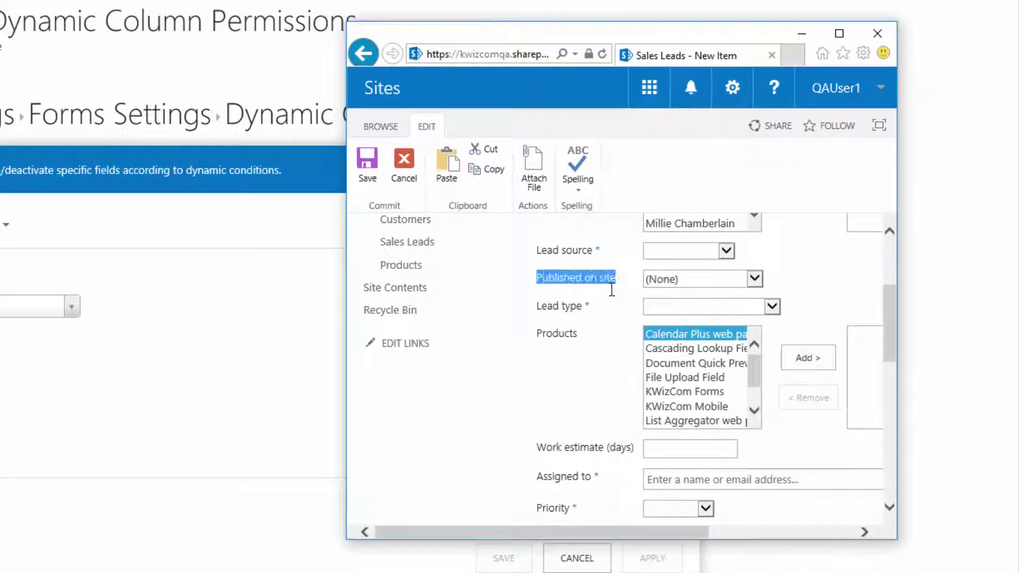
pyautogui.click(705, 254)
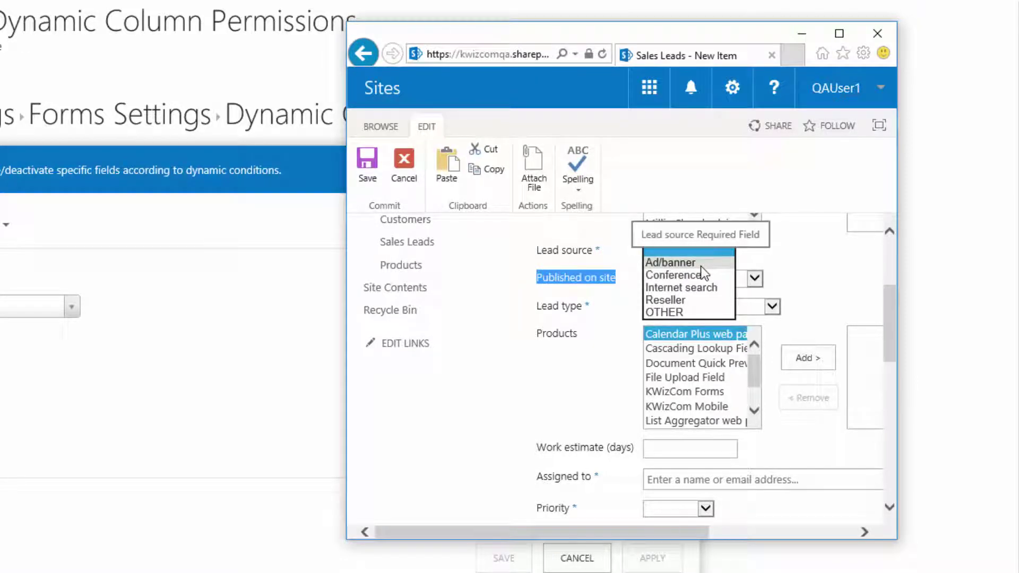
pyautogui.click(813, 266)
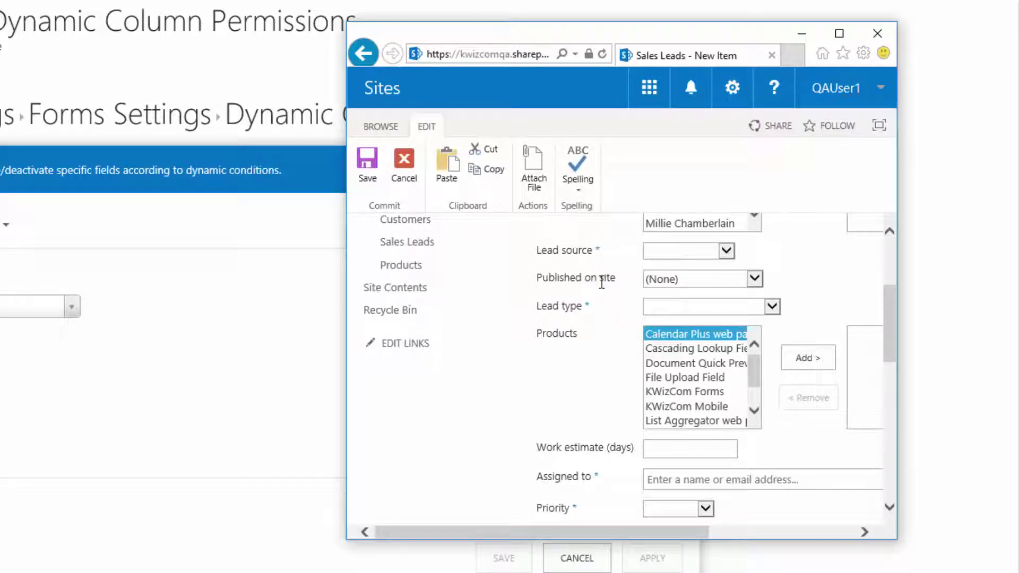
pyautogui.click(682, 255)
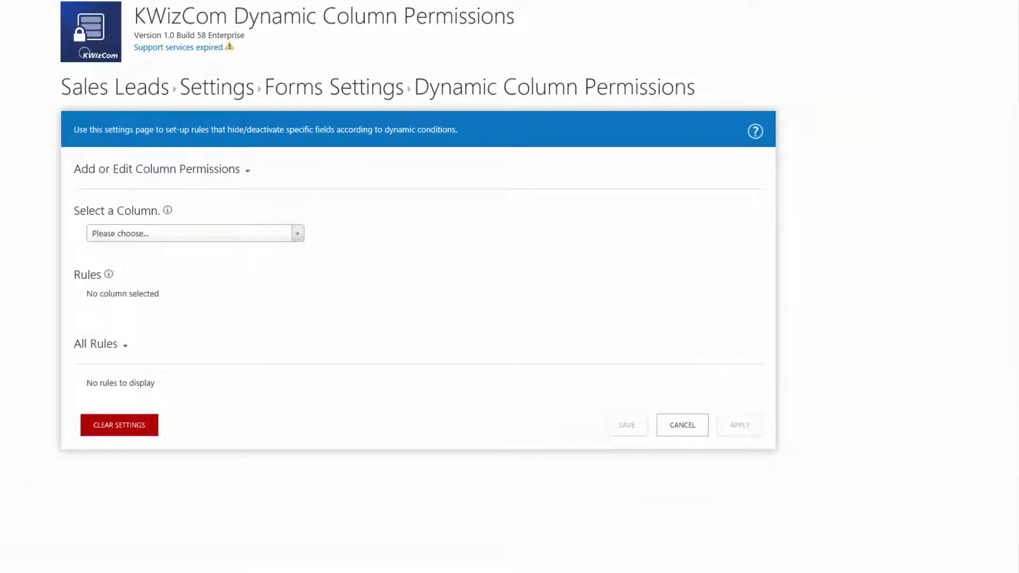
# Select the Published on site column and add a new permission rule for it
pyautogui.click(148, 236)
pyautogui.scroll(-2, 170, 325)
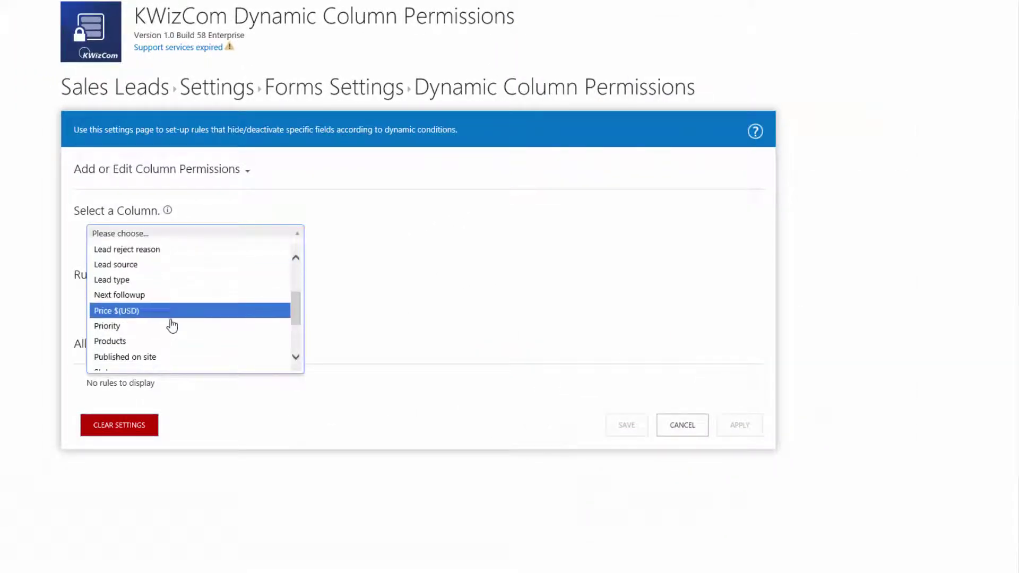
pyautogui.click(160, 357)
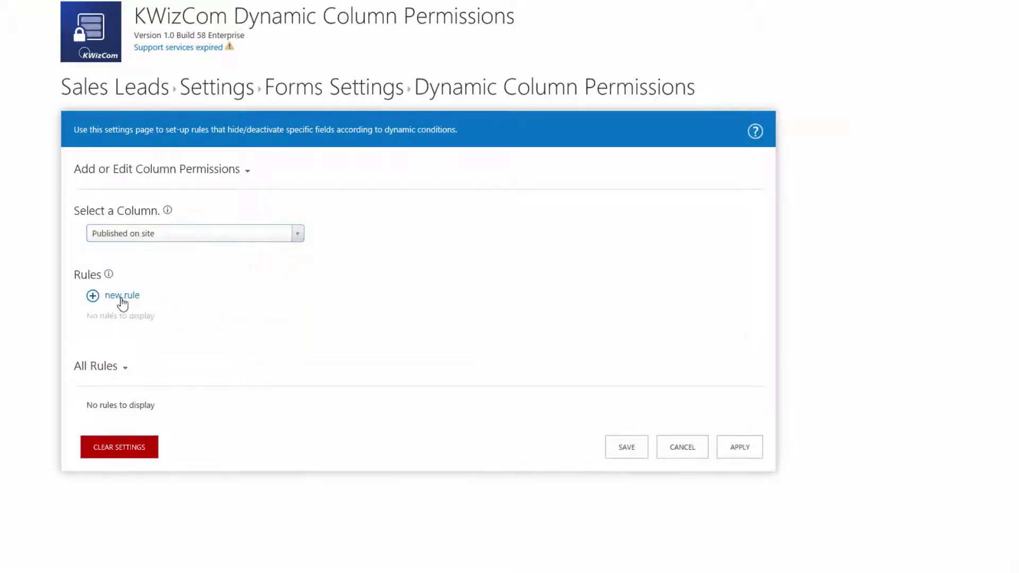
pyautogui.click(114, 296)
# Apply the rule to the new, edit and view item forms with Permission Type hide
pyautogui.click(204, 353)
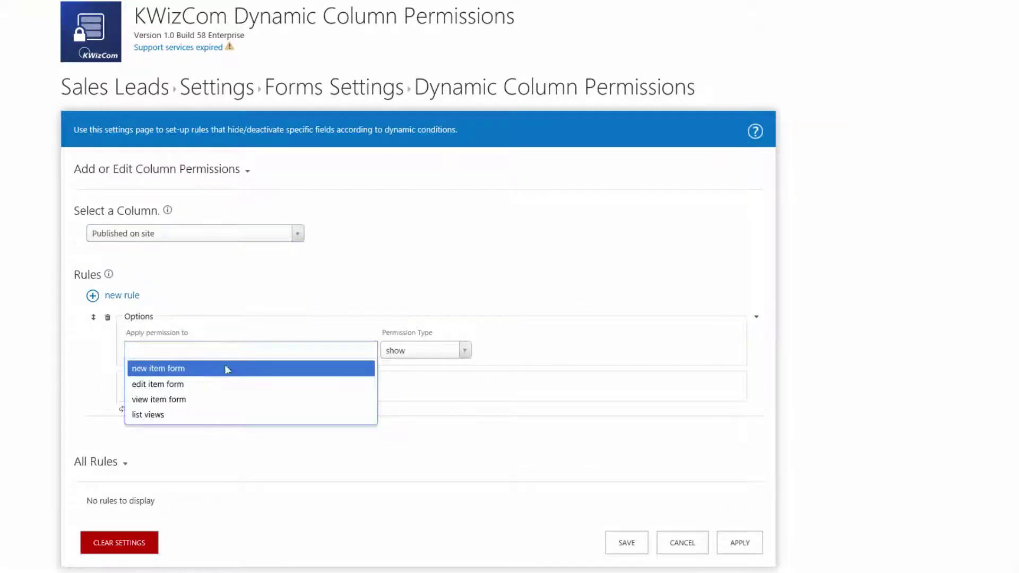
pyautogui.click(216, 368)
pyautogui.click(257, 351)
pyautogui.click(242, 369)
pyautogui.click(284, 350)
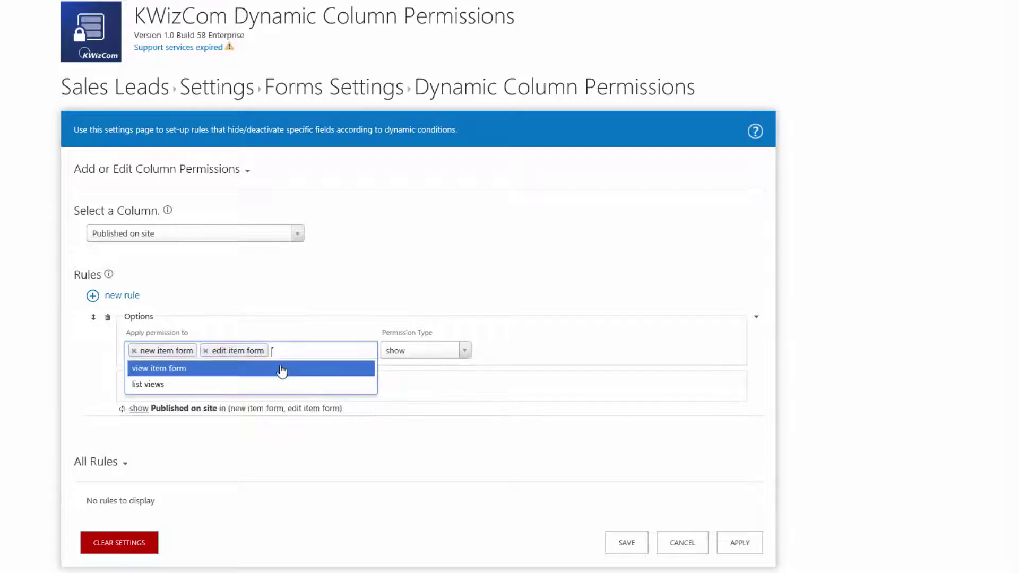
pyautogui.click(282, 367)
pyautogui.click(415, 359)
pyautogui.click(425, 382)
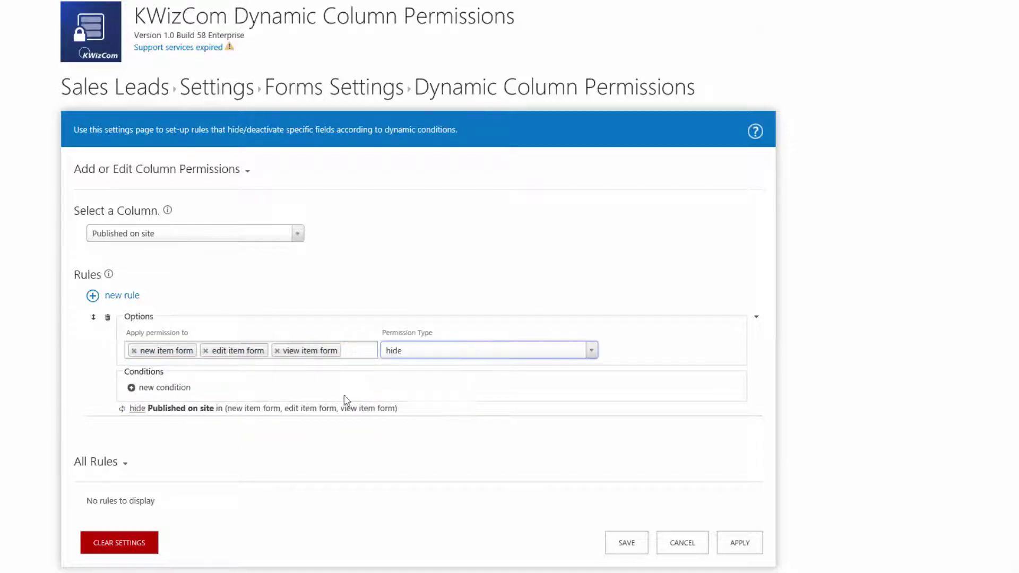
# Add the condition Lead source is not equal to Ad/banner and apply the rule
pyautogui.click(160, 389)
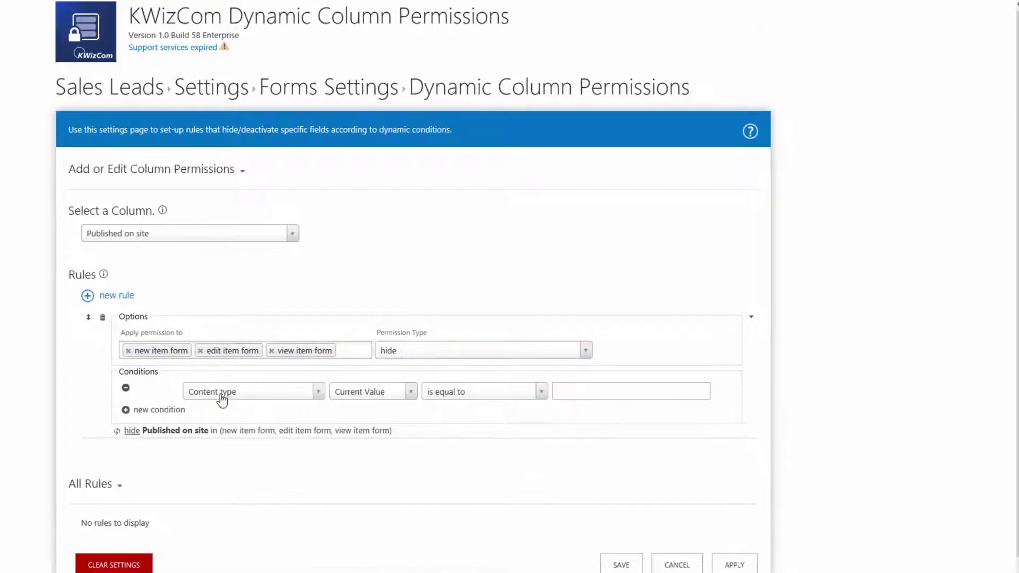
pyautogui.click(250, 397)
pyautogui.moveTo(316, 434); pyautogui.dragTo(312, 467)
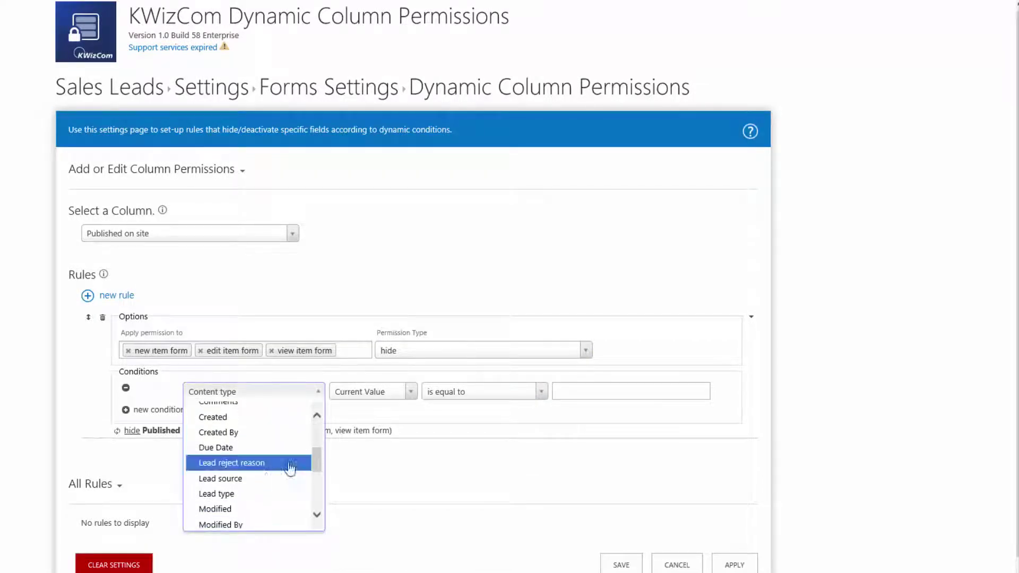
pyautogui.click(266, 481)
pyautogui.click(441, 395)
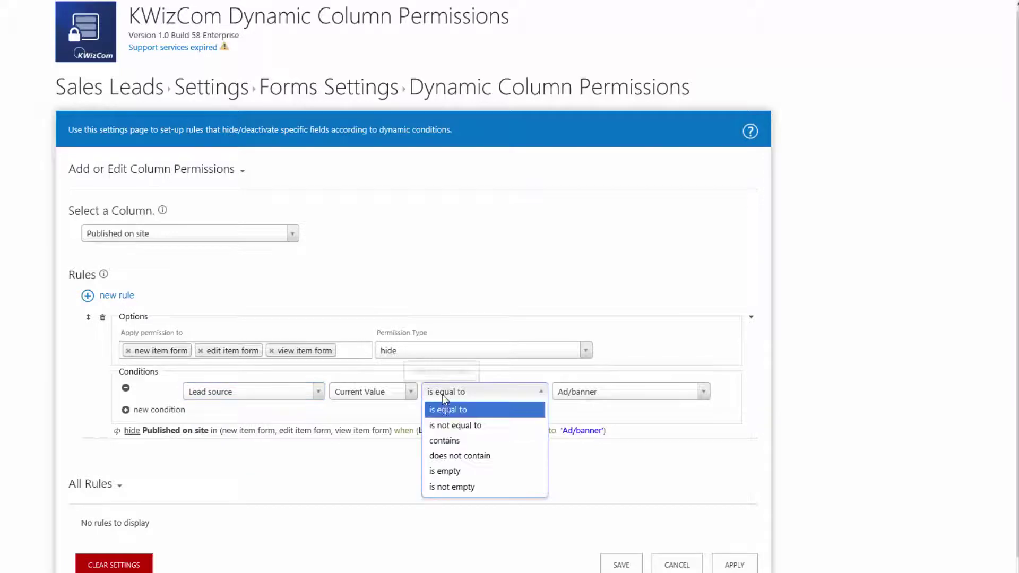
pyautogui.click(488, 425)
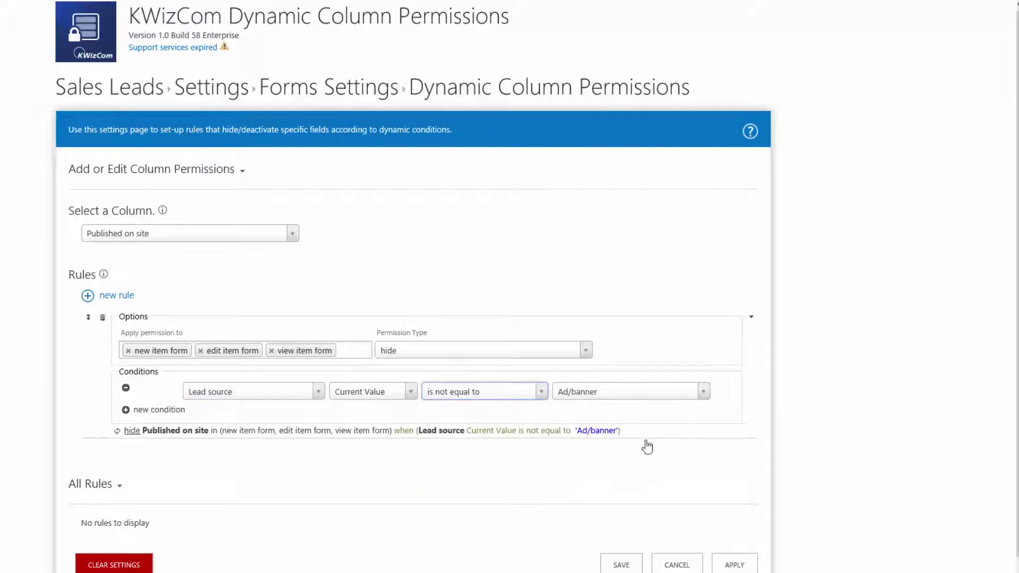
pyautogui.click(735, 563)
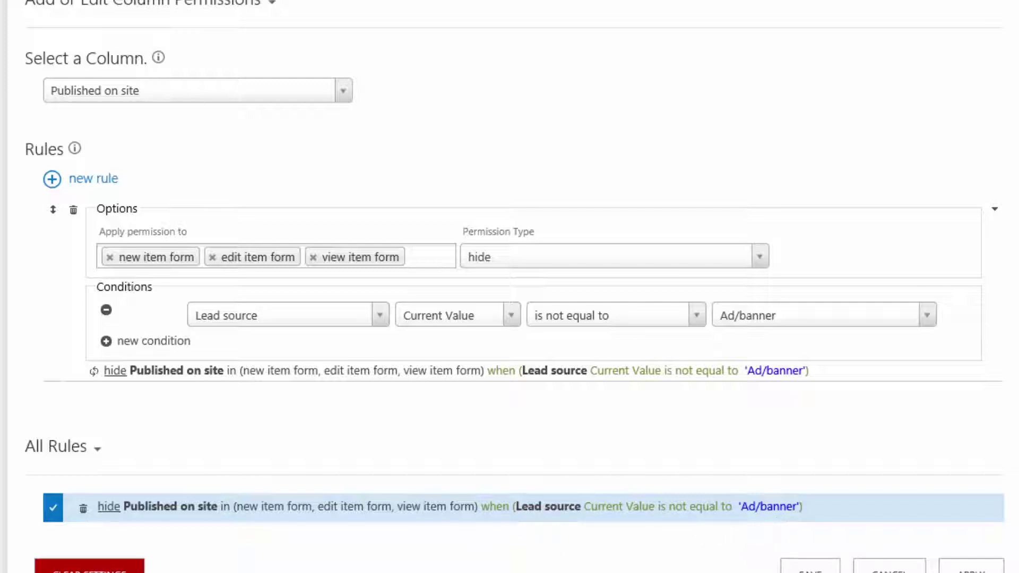
# Open the Sales Leads list in a new tab and start a new item
pyautogui.rightClick(254, 160)
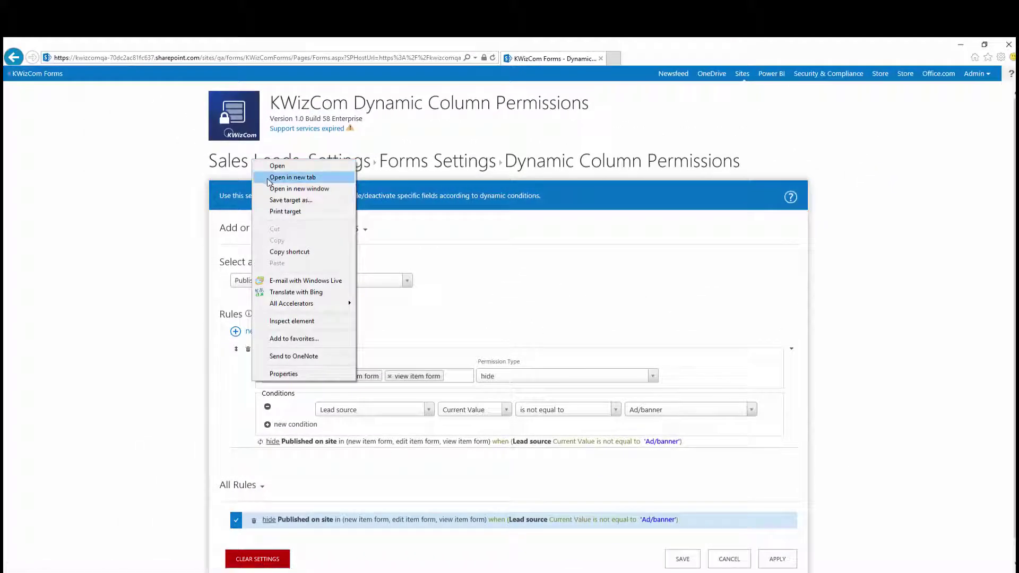
pyautogui.click(268, 180)
pyautogui.click(636, 59)
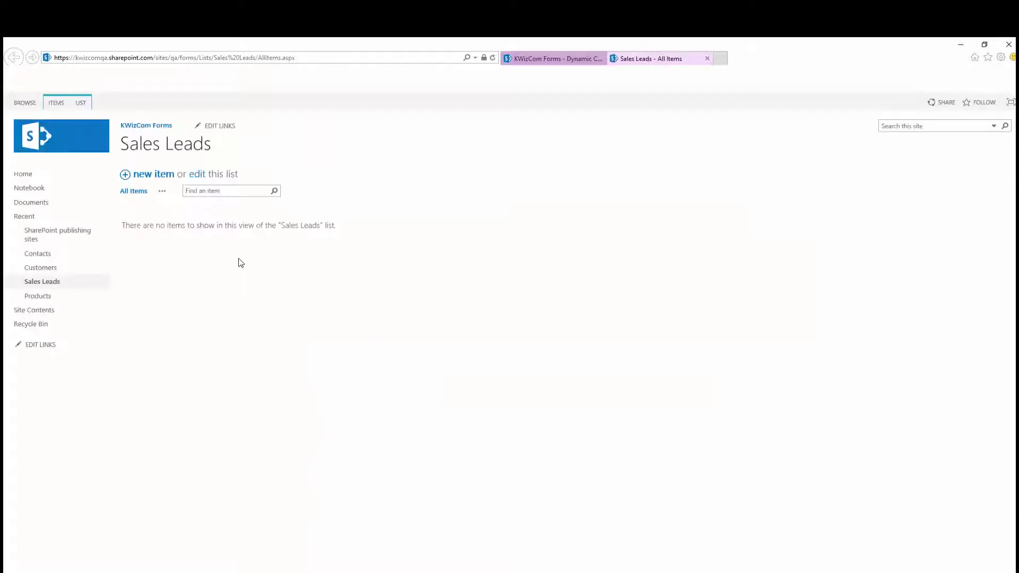
pyautogui.click(152, 174)
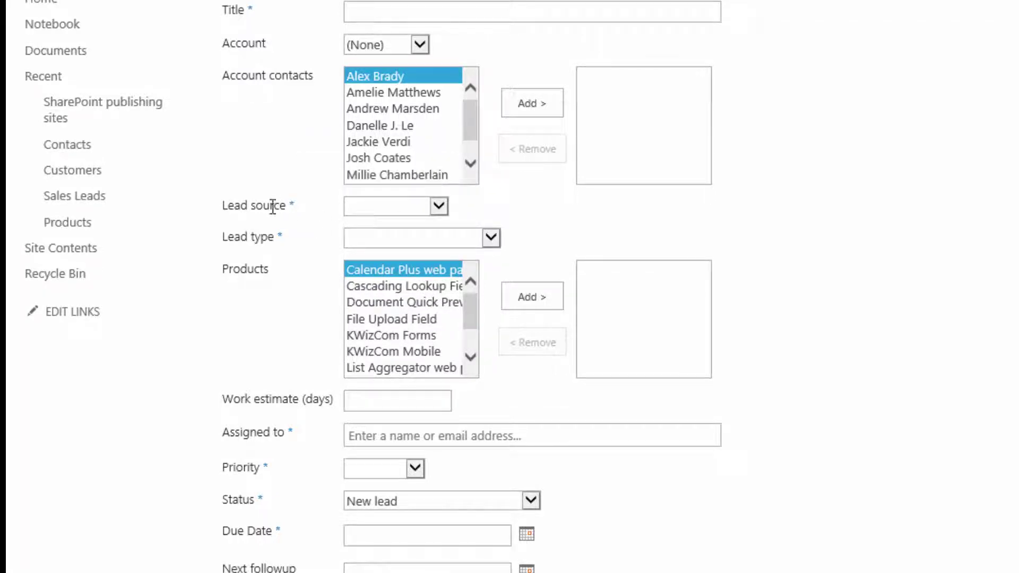
# Test Lead source Ad/banner, which shows Published on site, then Reseller, and return to KWizCom
pyautogui.click(425, 212)
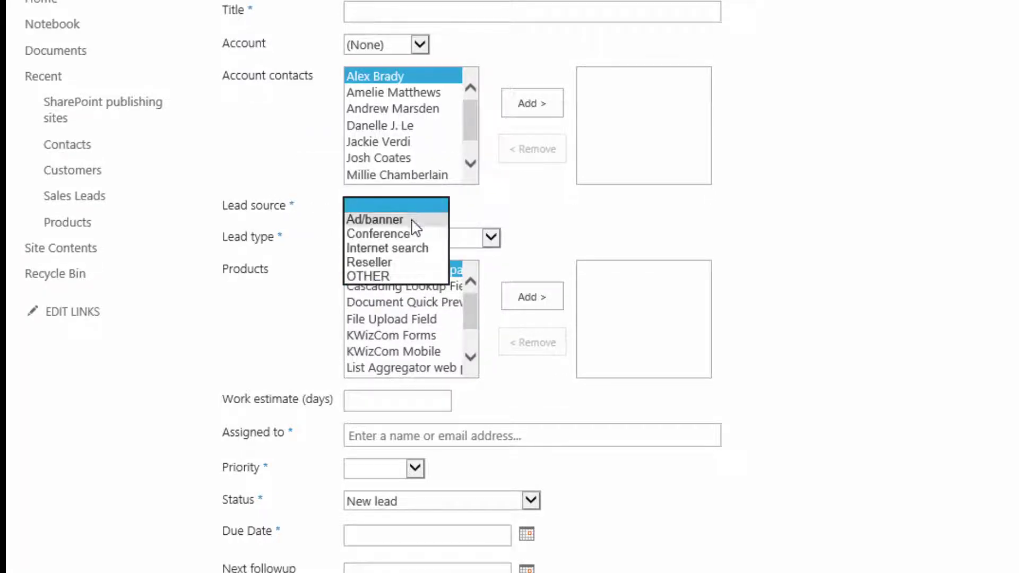
pyautogui.click(415, 220)
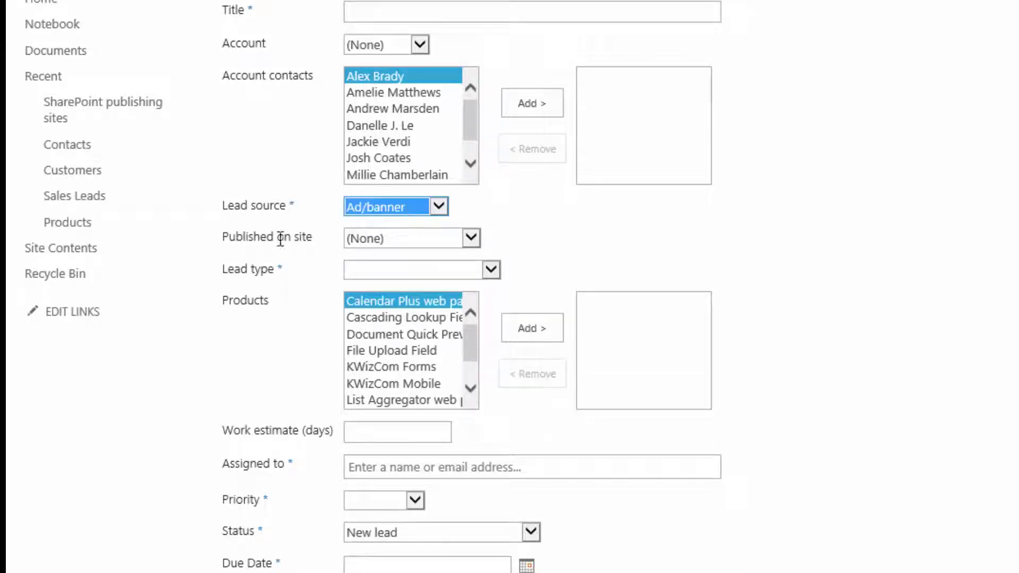
pyautogui.moveTo(221, 247); pyautogui.dragTo(312, 242)
pyautogui.click(408, 208)
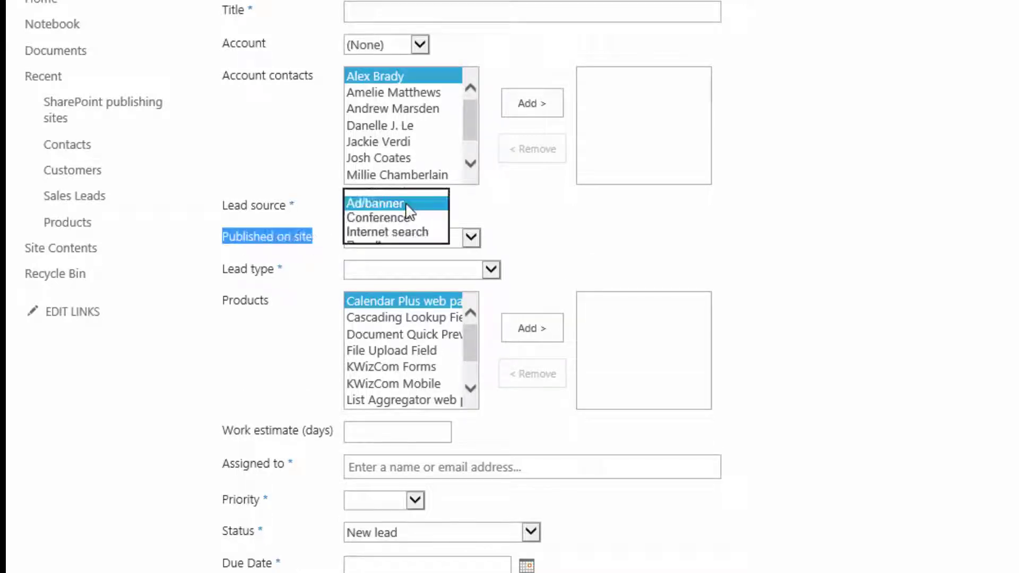
pyautogui.click(406, 245)
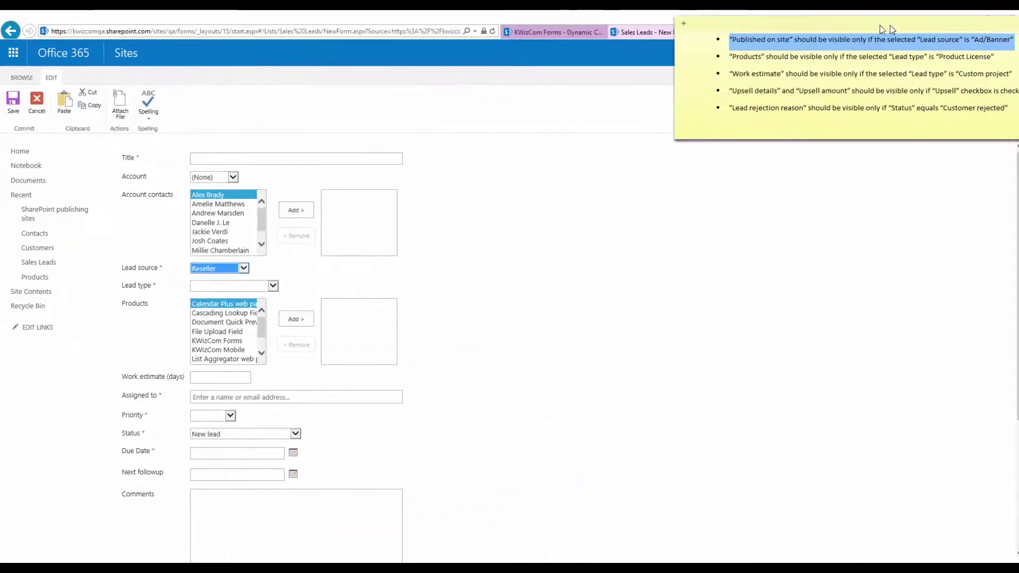
pyautogui.moveTo(891, 29); pyautogui.dragTo(866, 33)
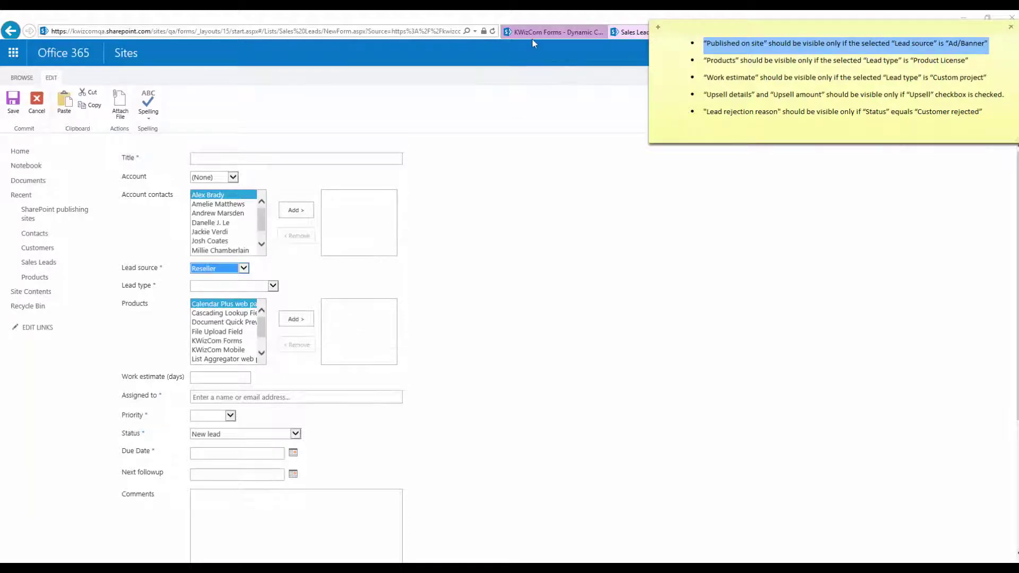
pyautogui.click(551, 32)
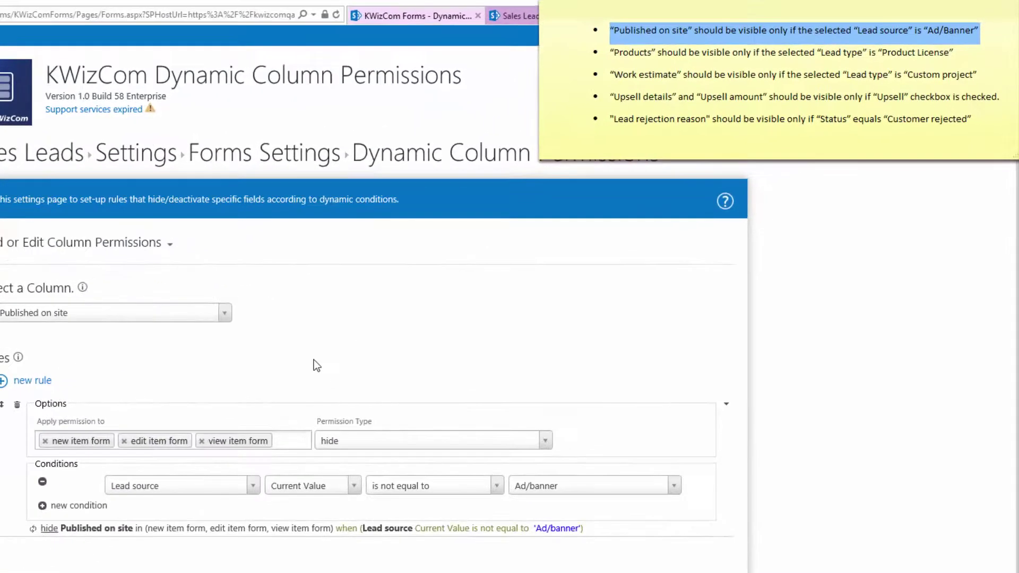
# Select the Products column and add a new permission rule for it
pyautogui.click(223, 314)
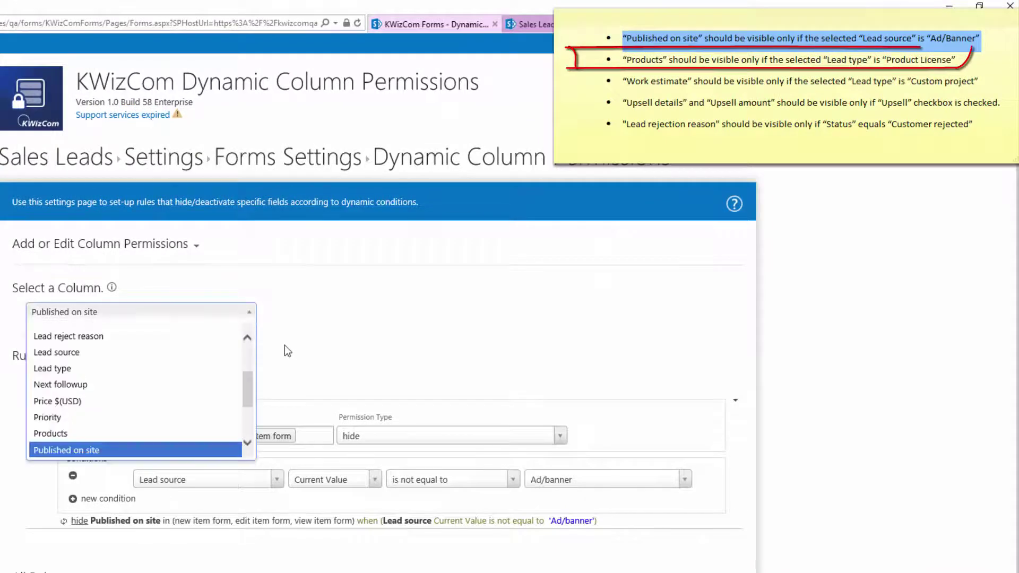
pyautogui.click(113, 433)
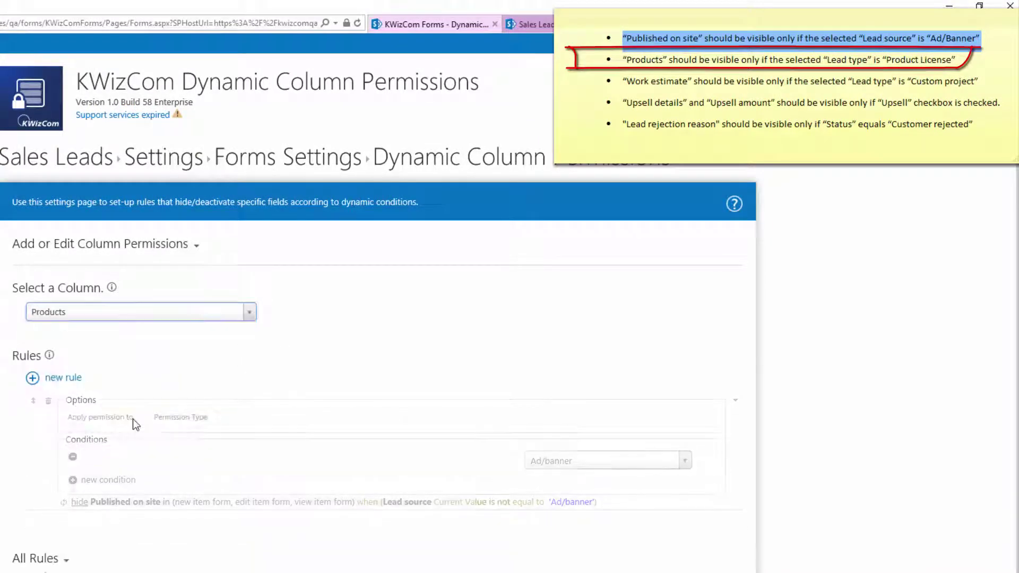
pyautogui.click(68, 379)
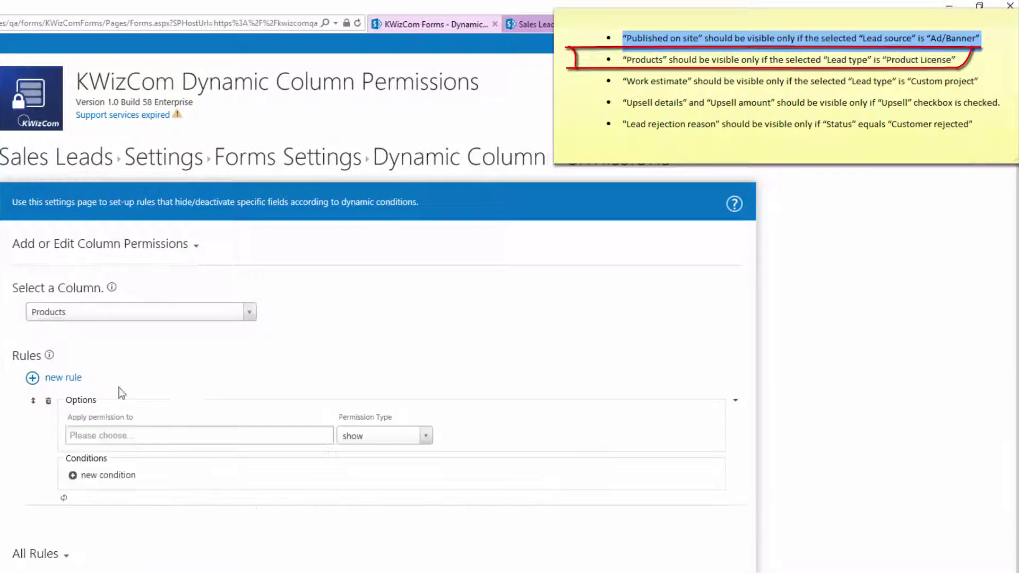
# Make the Products rule cover new, edit and view item forms with Permission Type hide
pyautogui.click(167, 433)
pyautogui.click(160, 446)
pyautogui.click(200, 431)
pyautogui.click(196, 446)
pyautogui.click(253, 430)
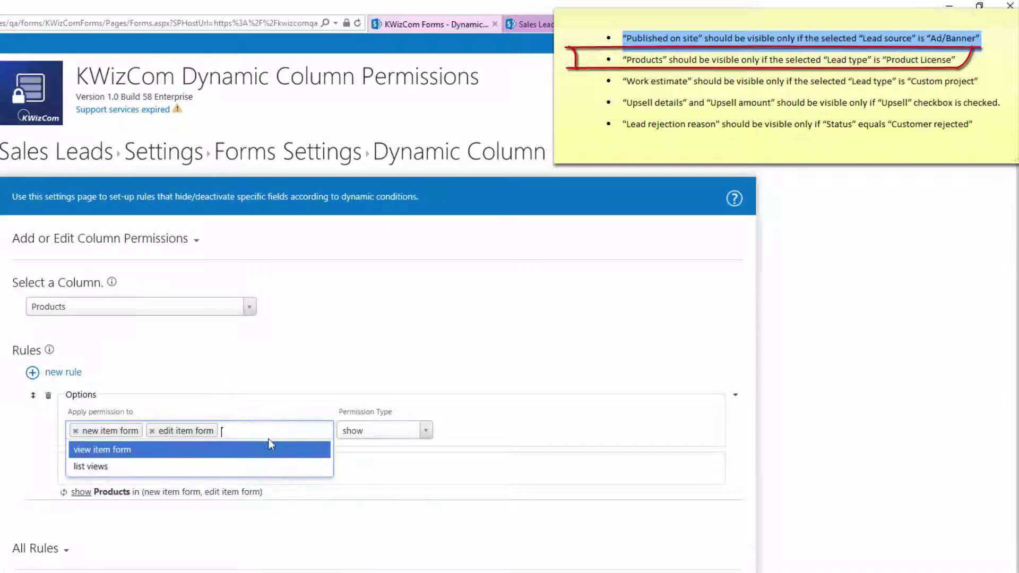
pyautogui.click(295, 445)
pyautogui.click(361, 432)
pyautogui.click(360, 466)
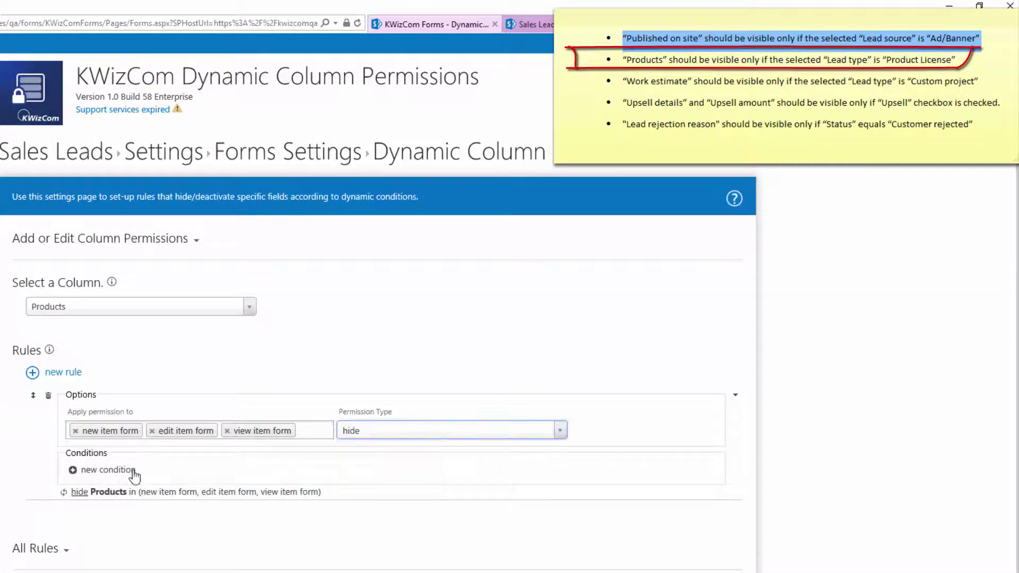
# Add the condition Lead type is not equal to Product license and apply the rule
pyautogui.click(128, 471)
pyautogui.click(249, 475)
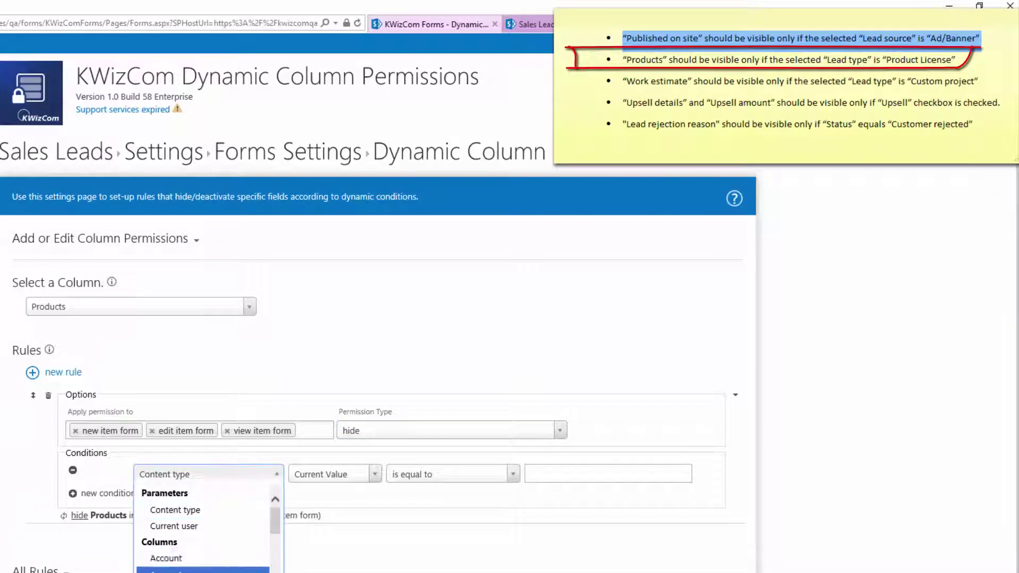
pyautogui.scroll(-3, 207, 525)
pyautogui.press('Down')
pyautogui.press('Down')
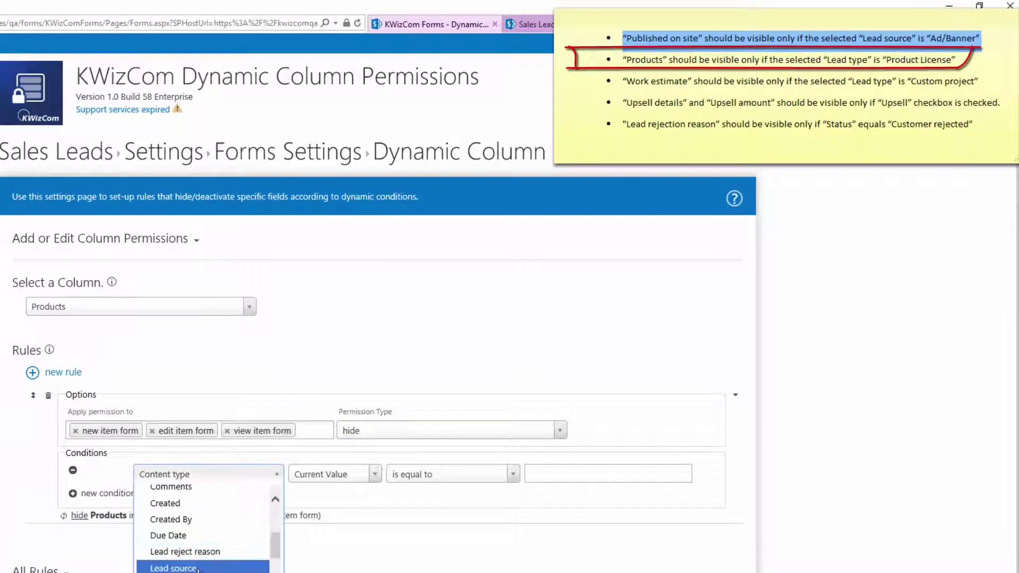
pyautogui.press('Down')
pyautogui.press('Return')
pyautogui.click(449, 481)
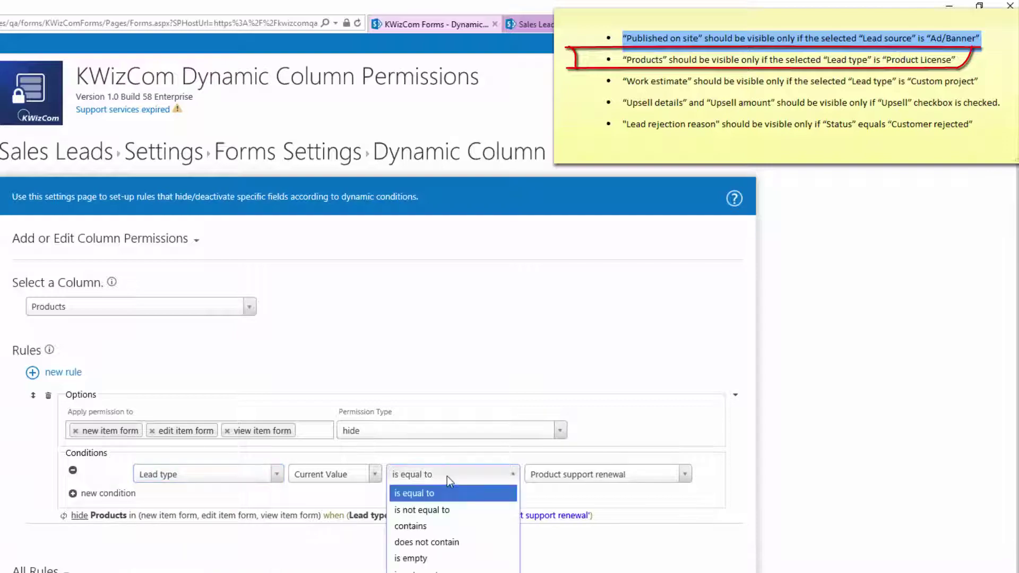
pyautogui.click(419, 510)
pyautogui.click(589, 475)
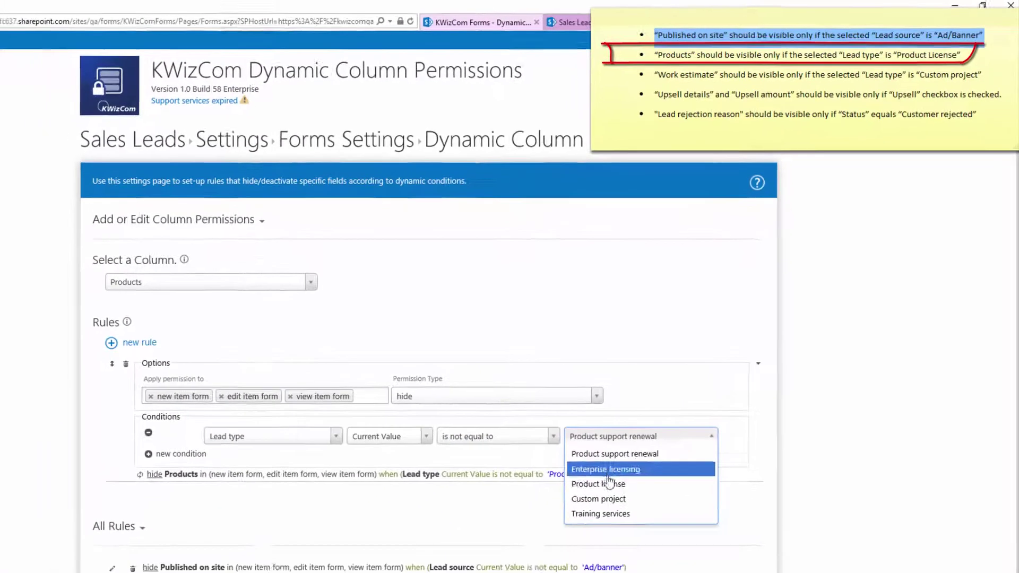
pyautogui.click(608, 483)
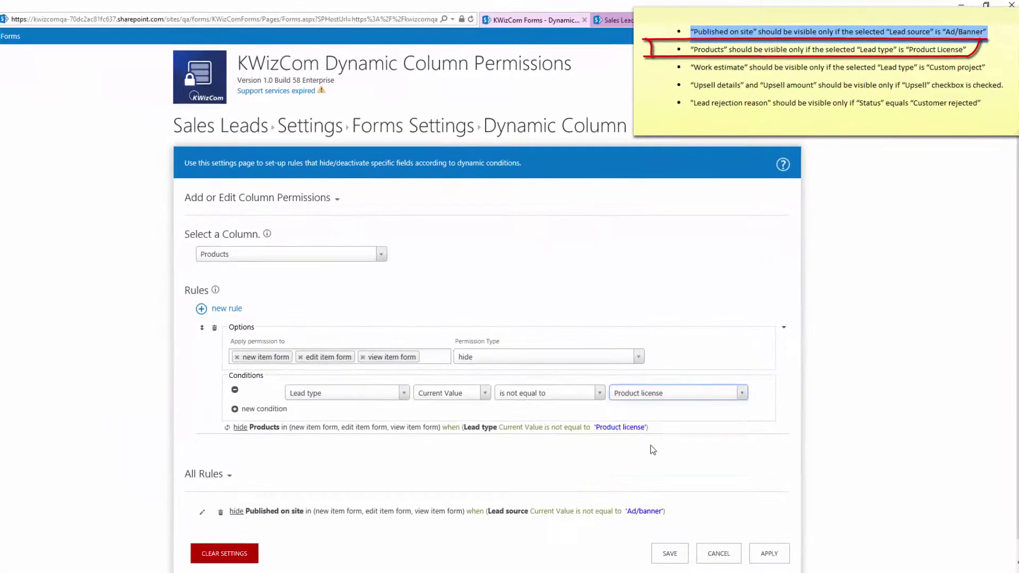
pyautogui.click(769, 567)
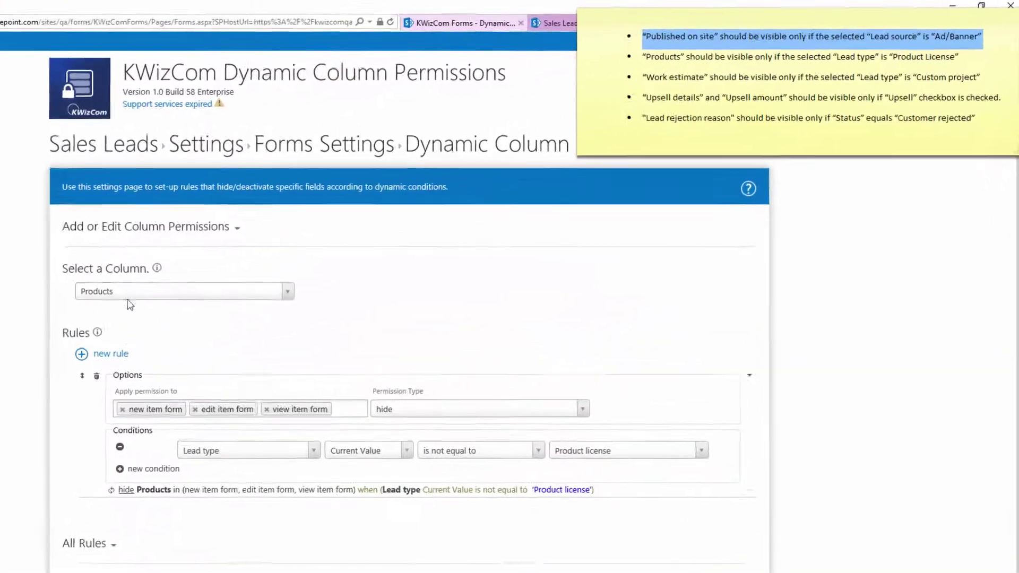
pyautogui.click(241, 257)
# Select the Work estimate (days) column and add a new rule for it
pyautogui.scroll(-2, 140, 432)
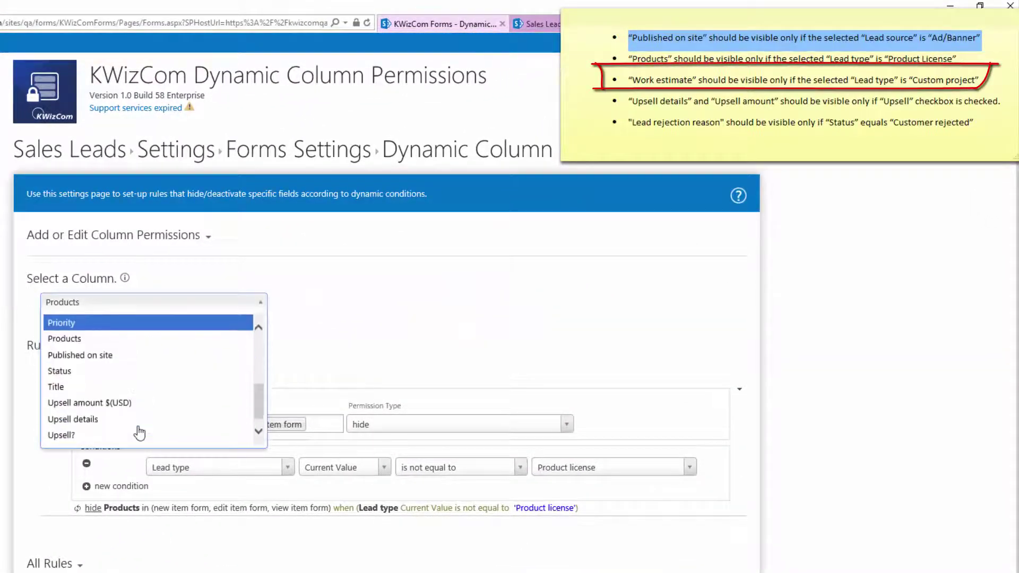
pyautogui.scroll(-1, 140, 432)
pyautogui.click(140, 439)
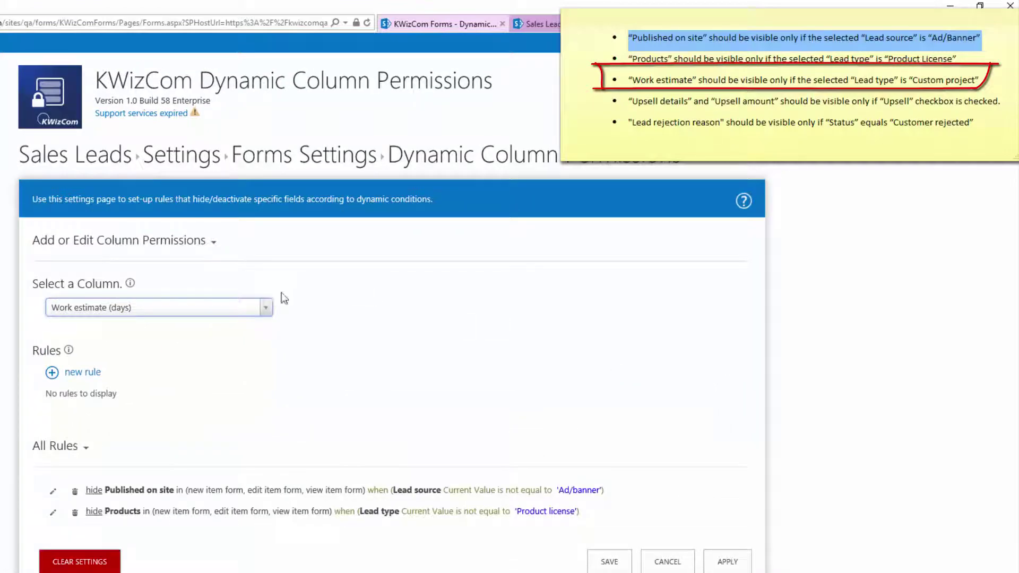
pyautogui.click(79, 374)
# Make the rule cover new, edit and view item forms with Permission Type hide
pyautogui.click(158, 428)
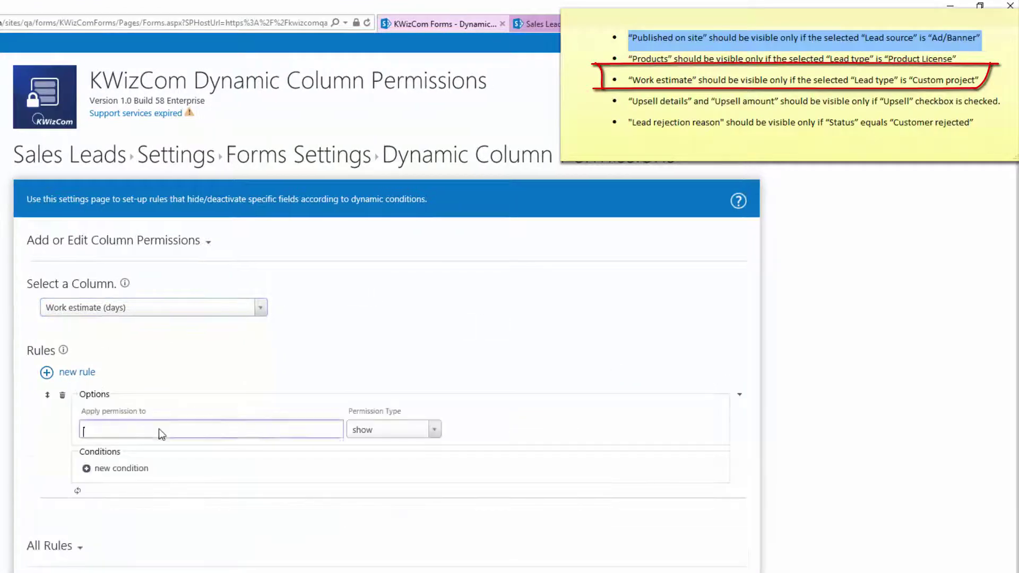
pyautogui.click(153, 422)
pyautogui.click(181, 405)
pyautogui.click(192, 418)
pyautogui.click(240, 404)
pyautogui.click(237, 421)
pyautogui.click(368, 408)
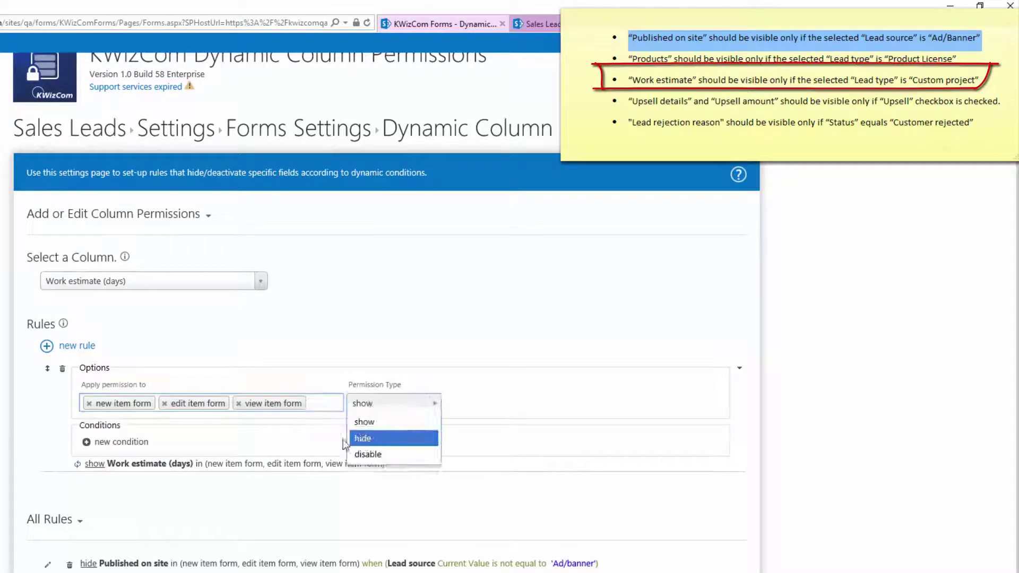
pyautogui.click(361, 439)
# Add the condition Lead type is not equal to Custom project and apply the rule
pyautogui.click(122, 442)
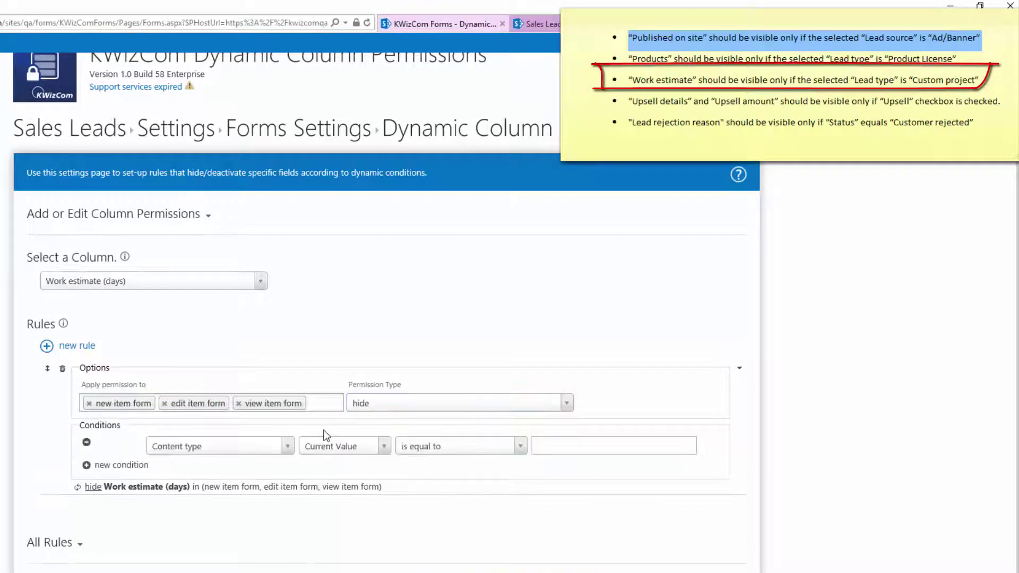
pyautogui.click(235, 455)
pyautogui.scroll(-5, 204, 523)
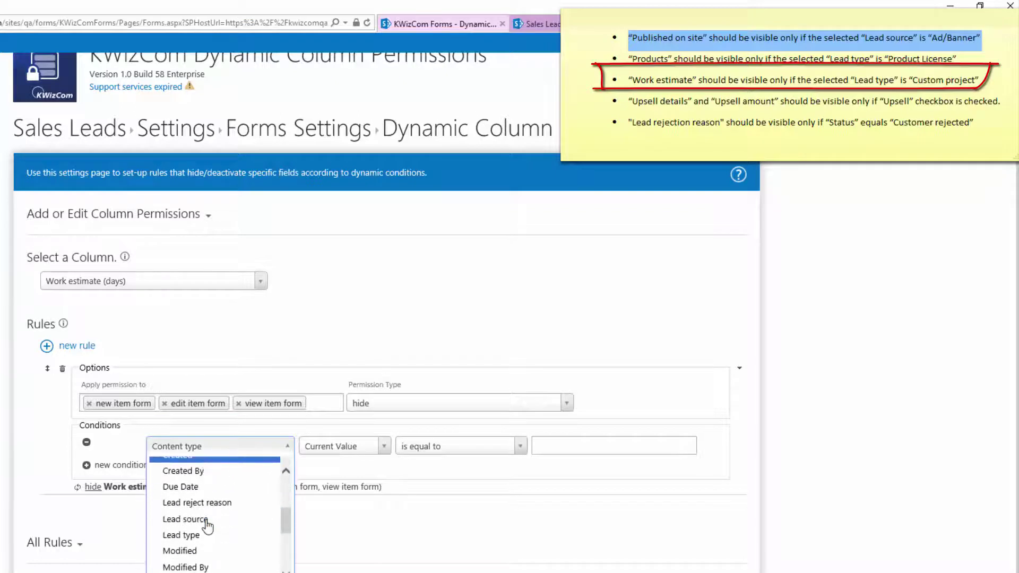
pyautogui.click(206, 535)
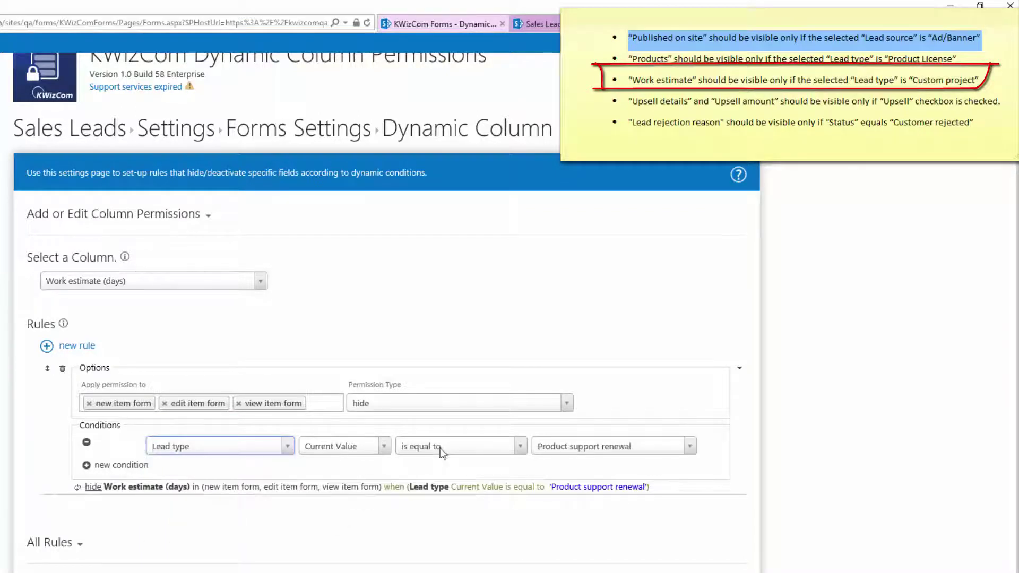
pyautogui.click(442, 452)
pyautogui.click(472, 477)
pyautogui.click(555, 449)
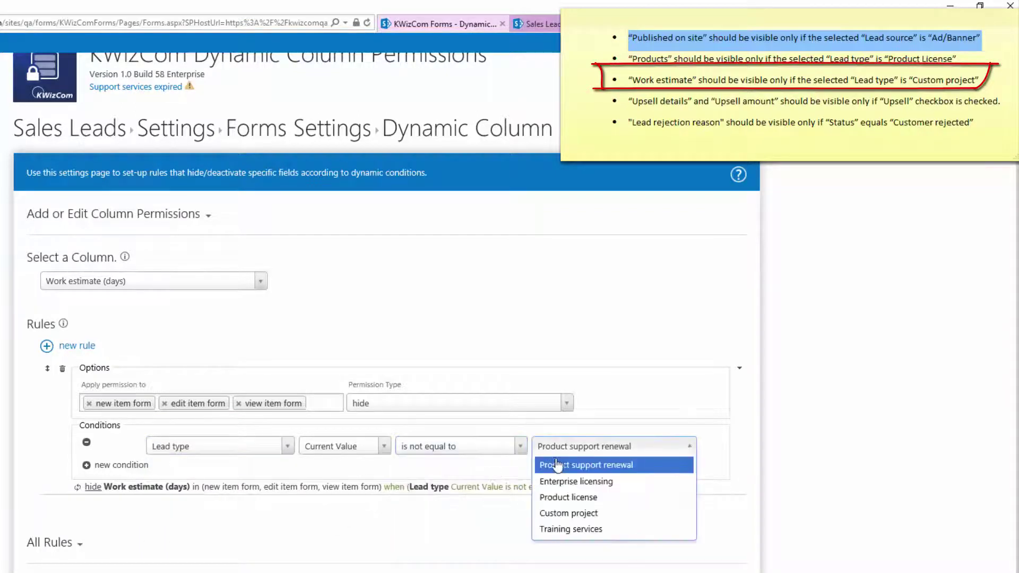
pyautogui.click(569, 513)
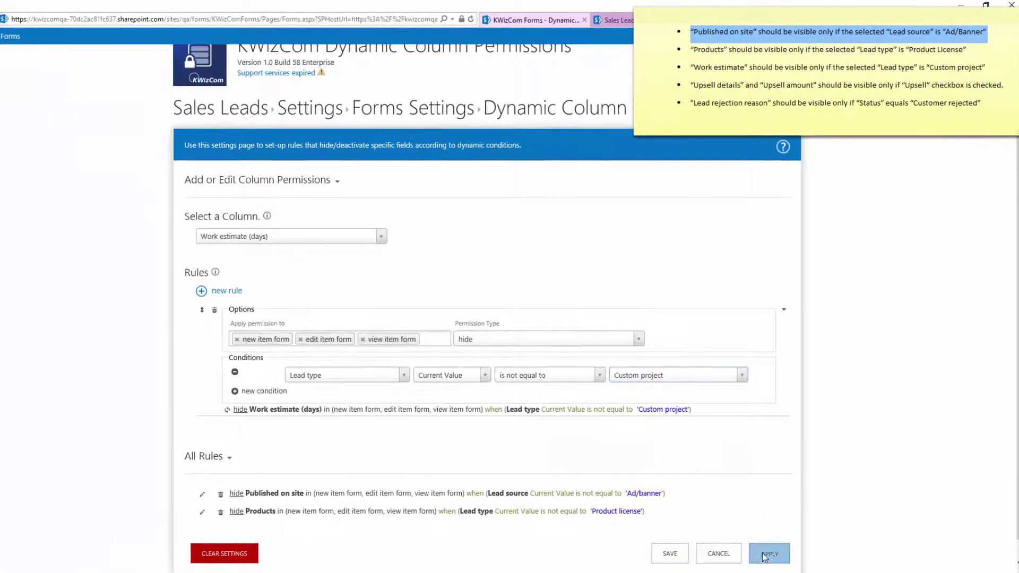
pyautogui.click(765, 555)
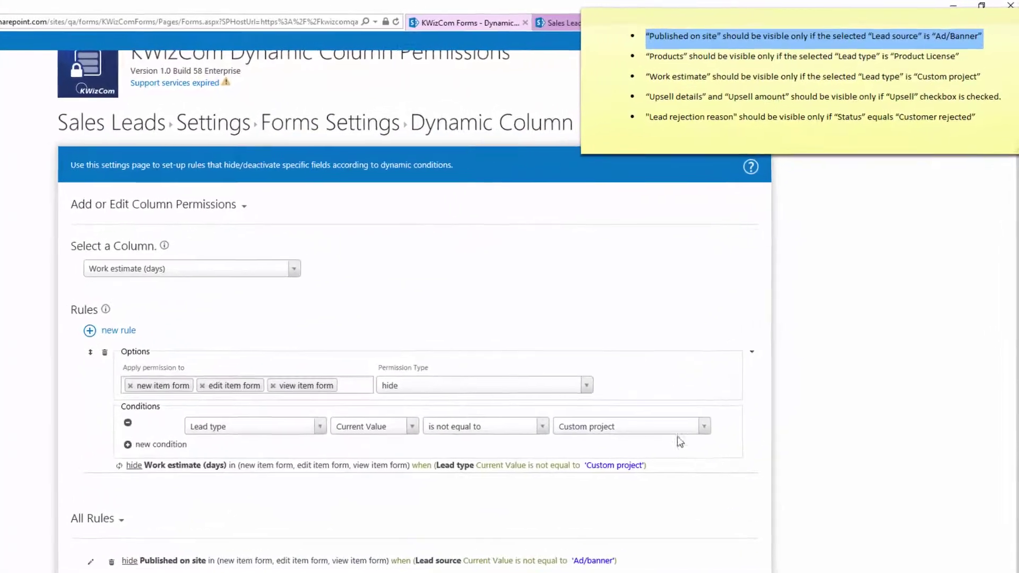
pyautogui.click(186, 267)
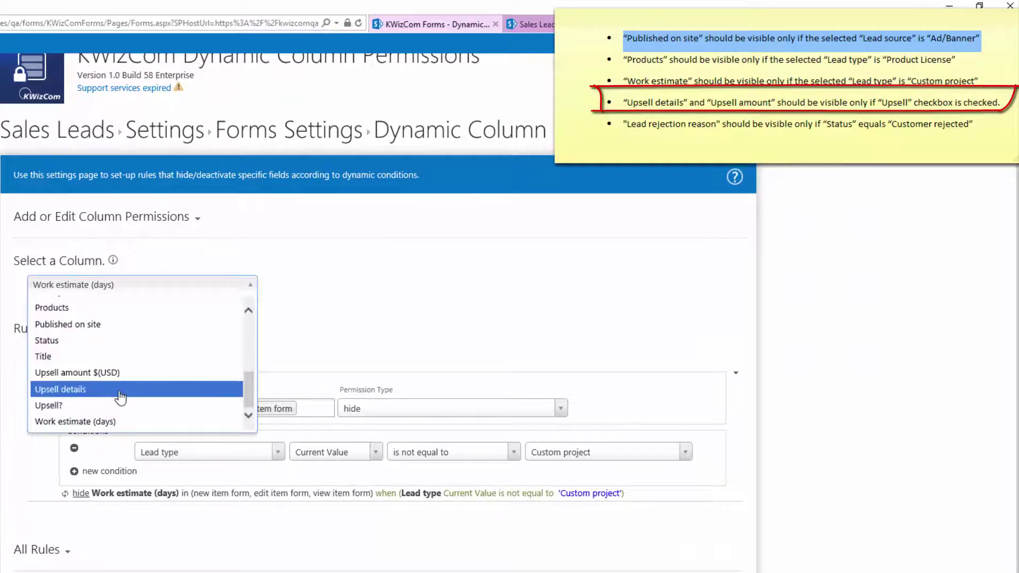
# Start a new Upsell details rule covering the new, edit and view item forms
pyautogui.click(120, 391)
pyautogui.click(75, 378)
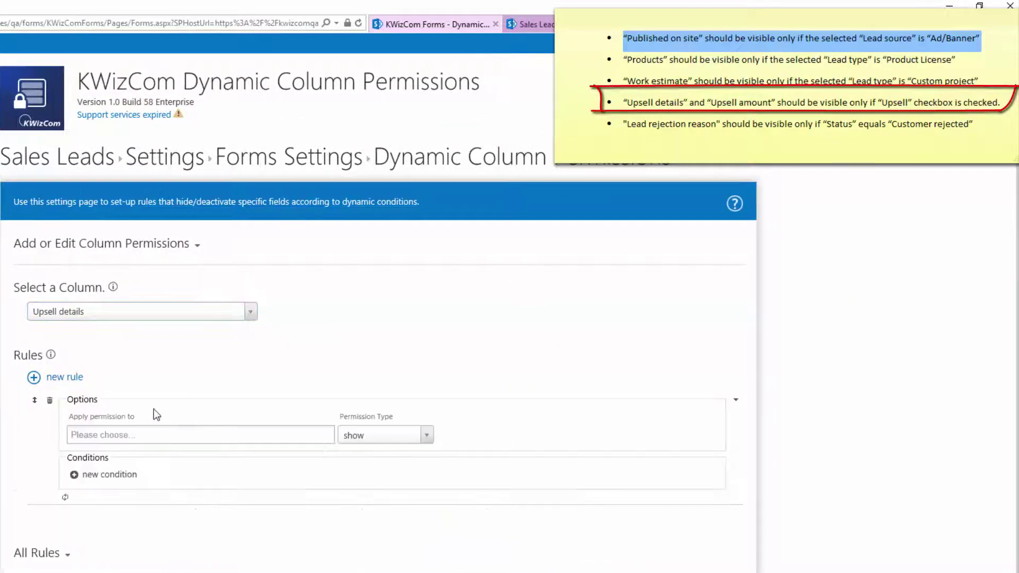
pyautogui.click(150, 431)
pyautogui.click(142, 391)
pyautogui.click(154, 387)
pyautogui.click(174, 406)
pyautogui.click(243, 387)
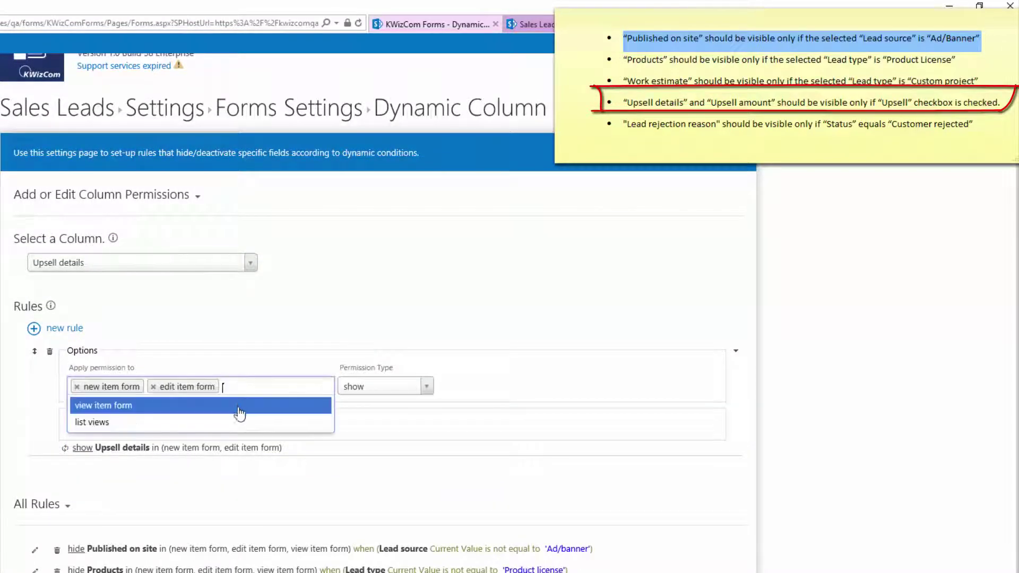
pyautogui.click(239, 406)
# Set the rule to hide when Upsell? is not equal to Yes and apply it
pyautogui.click(378, 398)
pyautogui.click(361, 419)
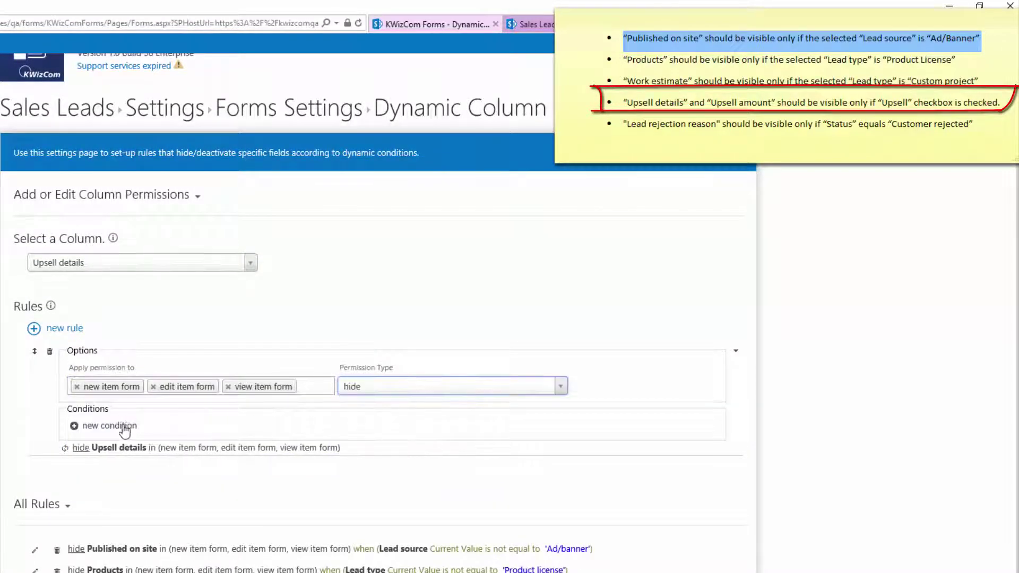
pyautogui.click(126, 426)
pyautogui.click(247, 436)
pyautogui.scroll(-6, 208, 549)
pyautogui.click(208, 550)
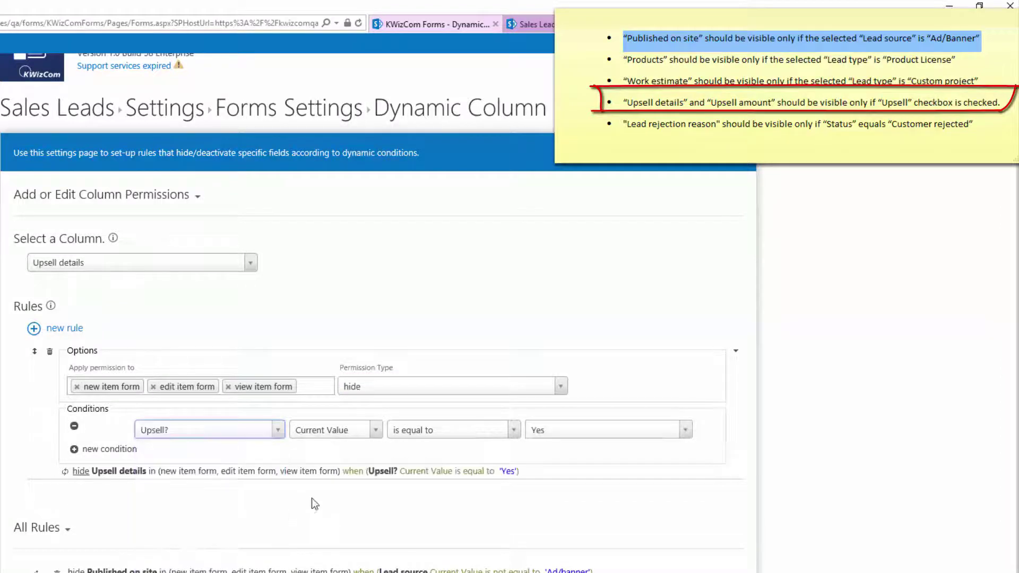
pyautogui.click(419, 431)
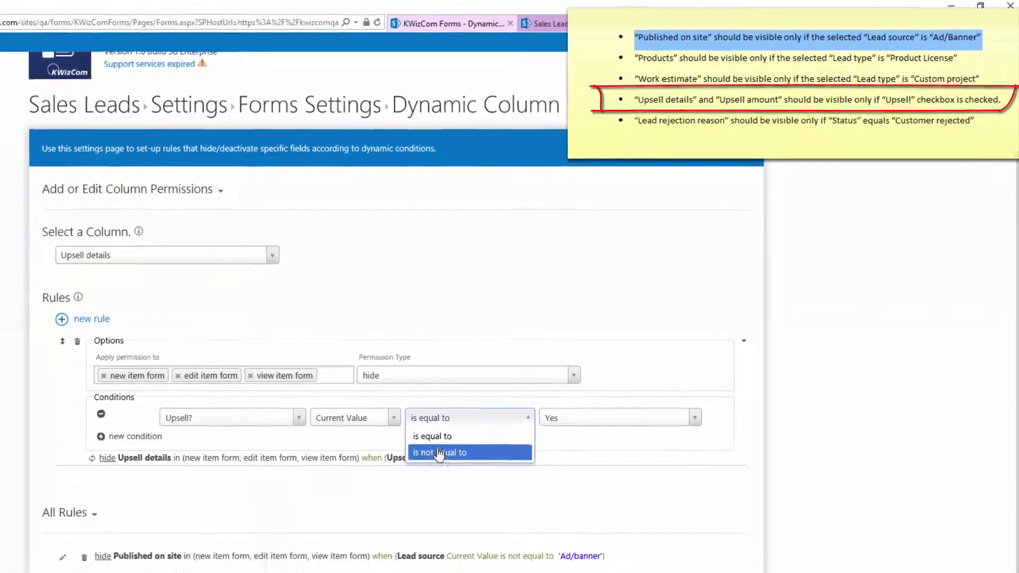
pyautogui.click(438, 452)
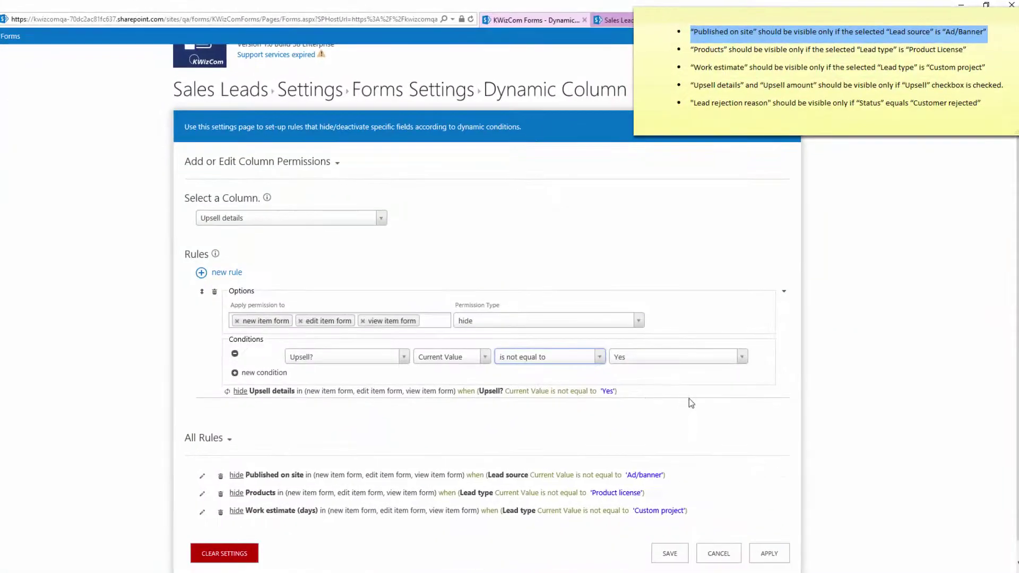
pyautogui.click(769, 553)
pyautogui.click(235, 220)
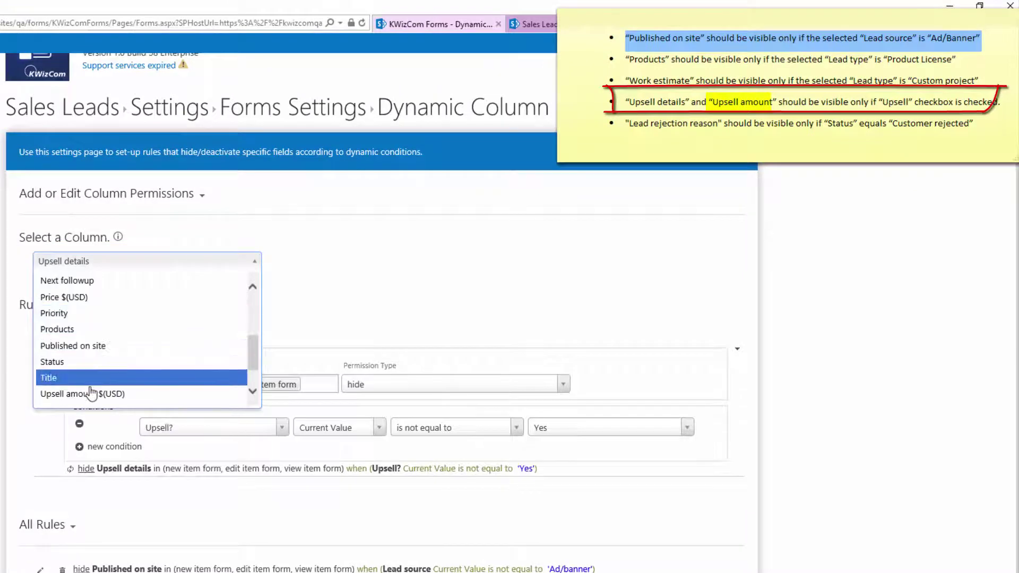
# Start a new Upsell amount $(USD) rule covering the new, edit and view item forms
pyautogui.click(142, 391)
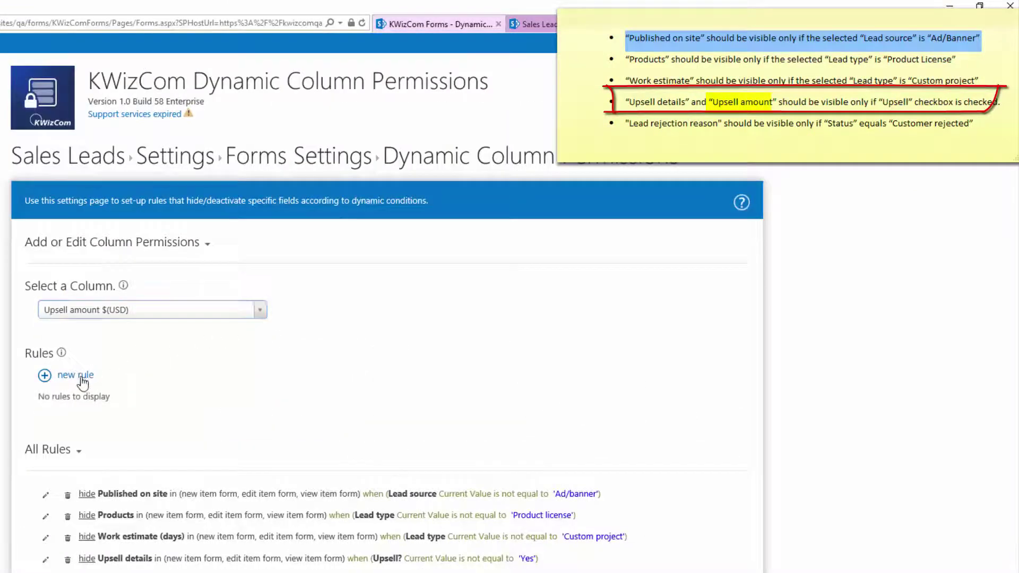
pyautogui.click(79, 375)
pyautogui.click(130, 431)
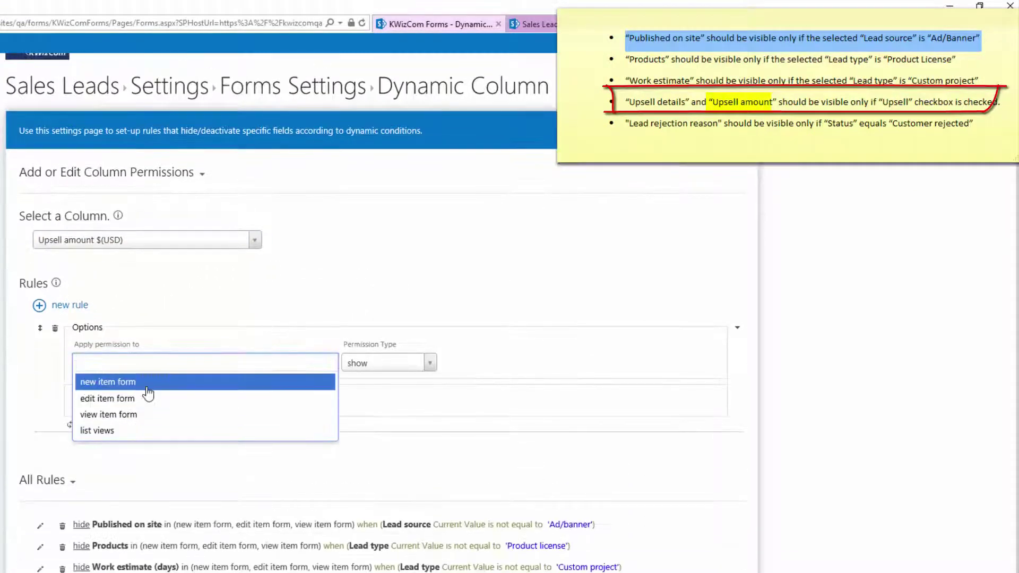
pyautogui.click(128, 381)
pyautogui.click(214, 361)
pyautogui.click(193, 380)
pyautogui.click(260, 361)
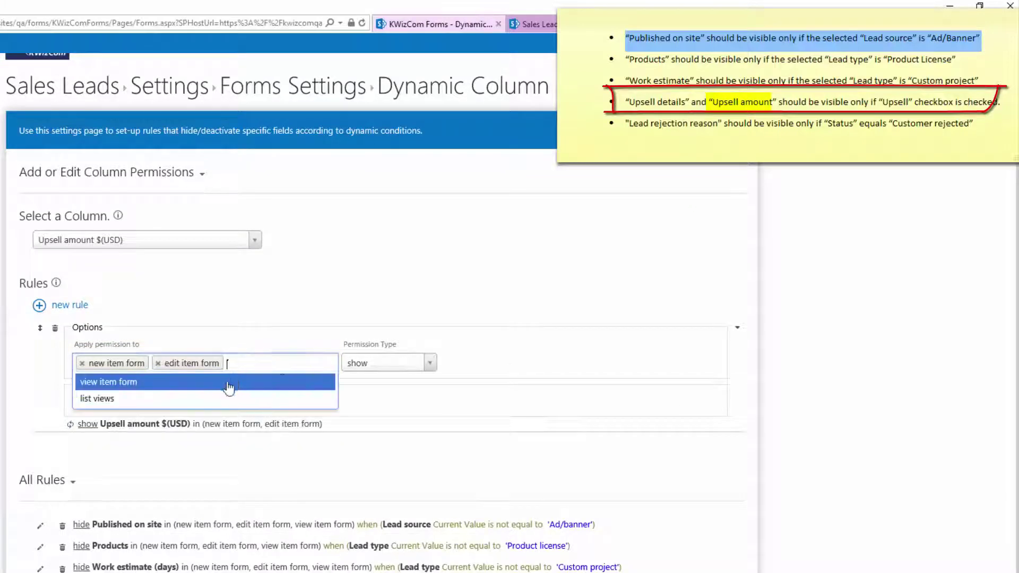
pyautogui.click(186, 380)
# Set the Upsell amount rule to hide when Upsell? is not equal to Yes and apply it
pyautogui.click(371, 366)
pyautogui.click(360, 396)
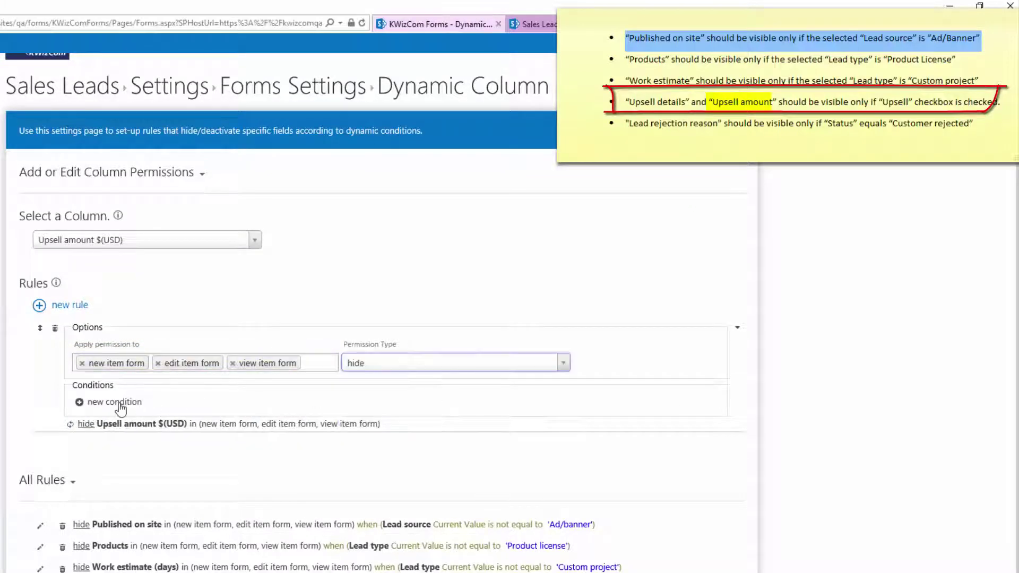
pyautogui.click(117, 402)
pyautogui.click(172, 407)
pyautogui.scroll(-5, 178, 475)
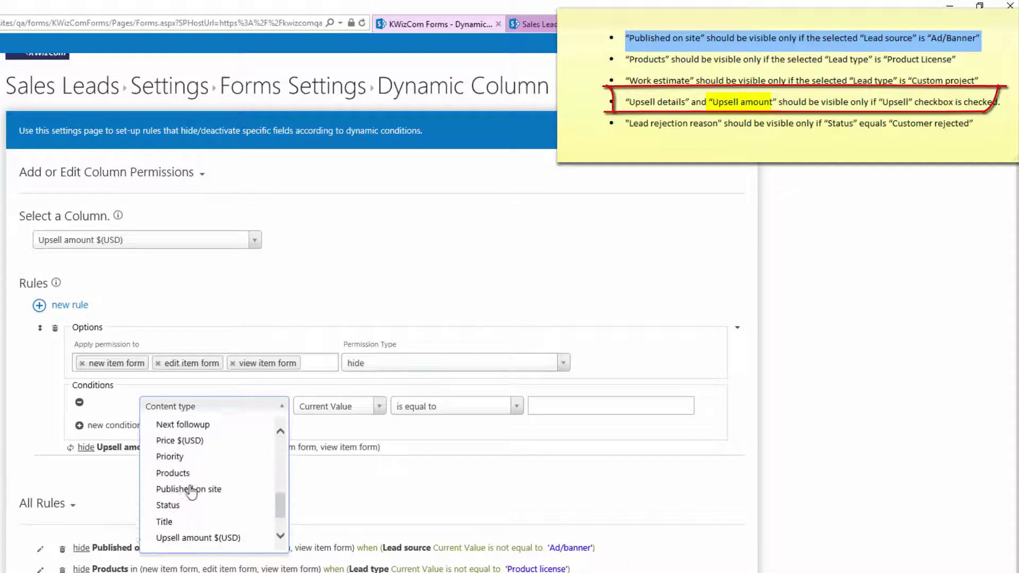
pyautogui.click(170, 525)
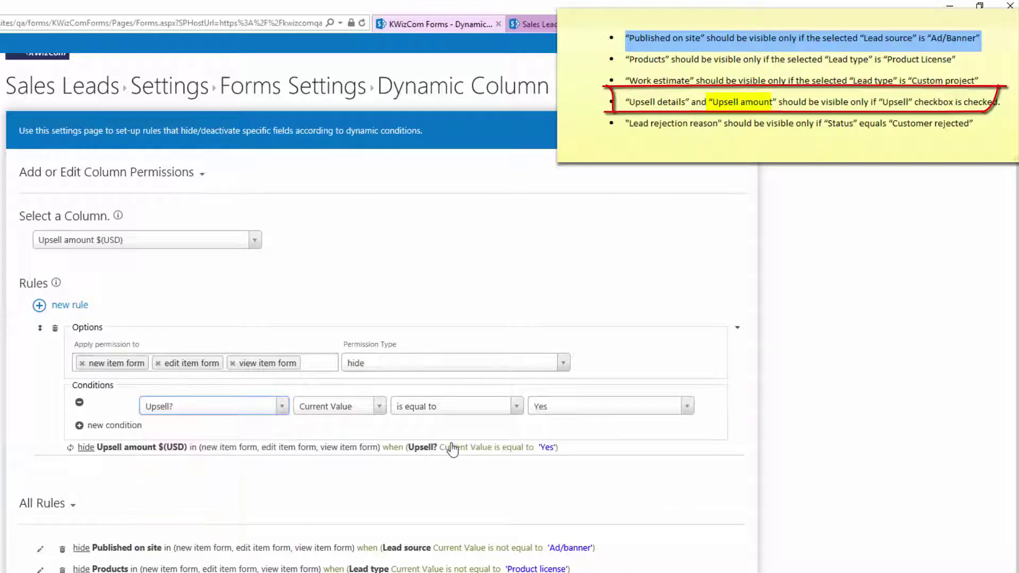
pyautogui.click(447, 412)
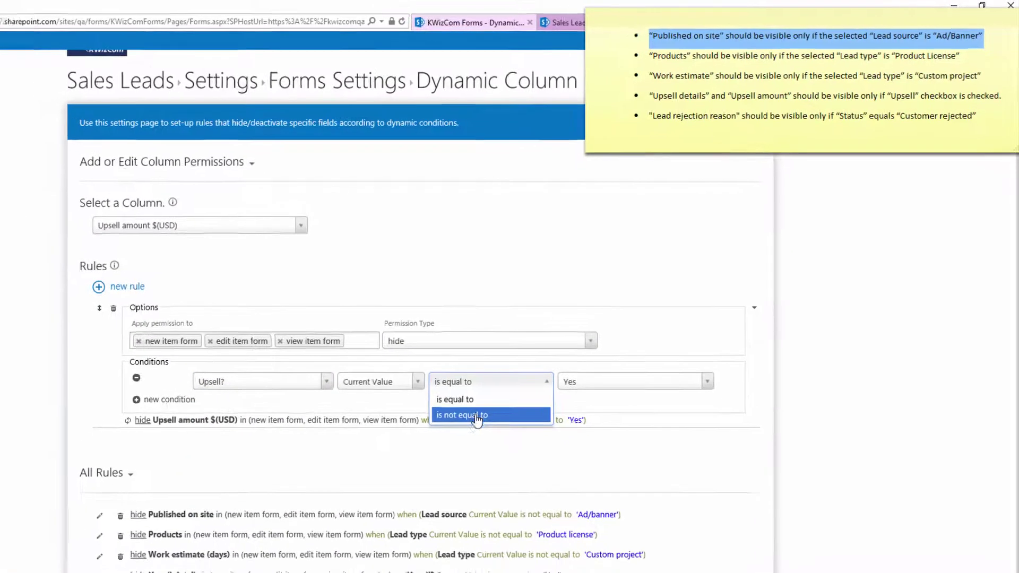
pyautogui.click(424, 438)
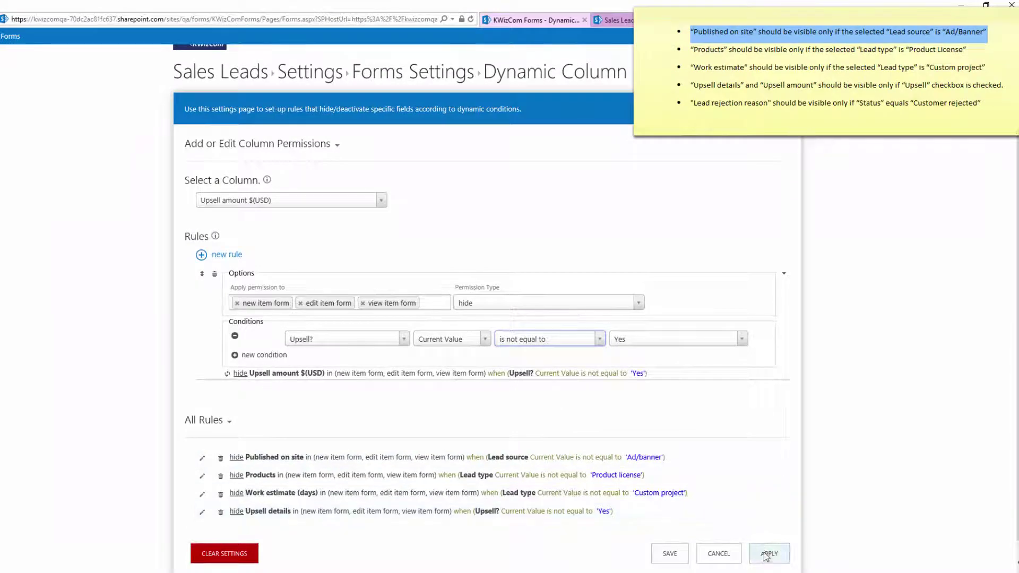
pyautogui.click(761, 570)
pyautogui.click(212, 212)
# Create a Lead reject reason rule that hides the field on new, edit and view item forms
pyautogui.scroll(1, 207, 299)
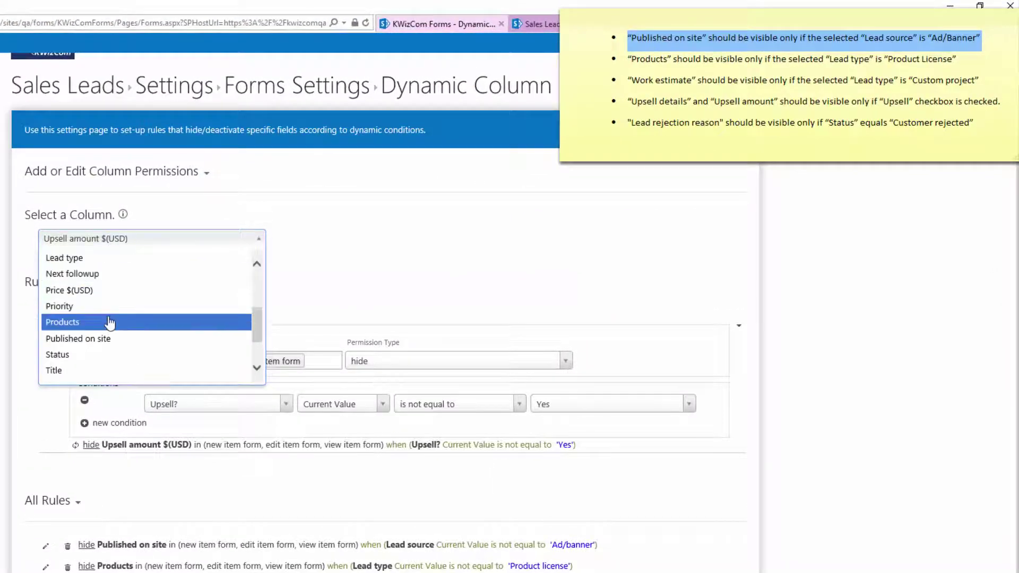
pyautogui.scroll(-2, 207, 299)
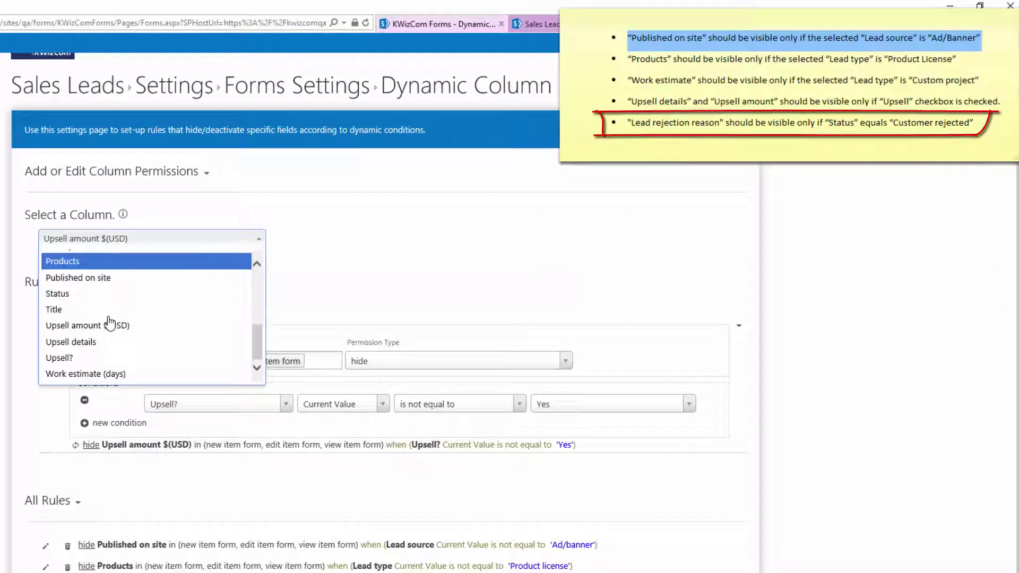
pyautogui.scroll(2, 108, 322)
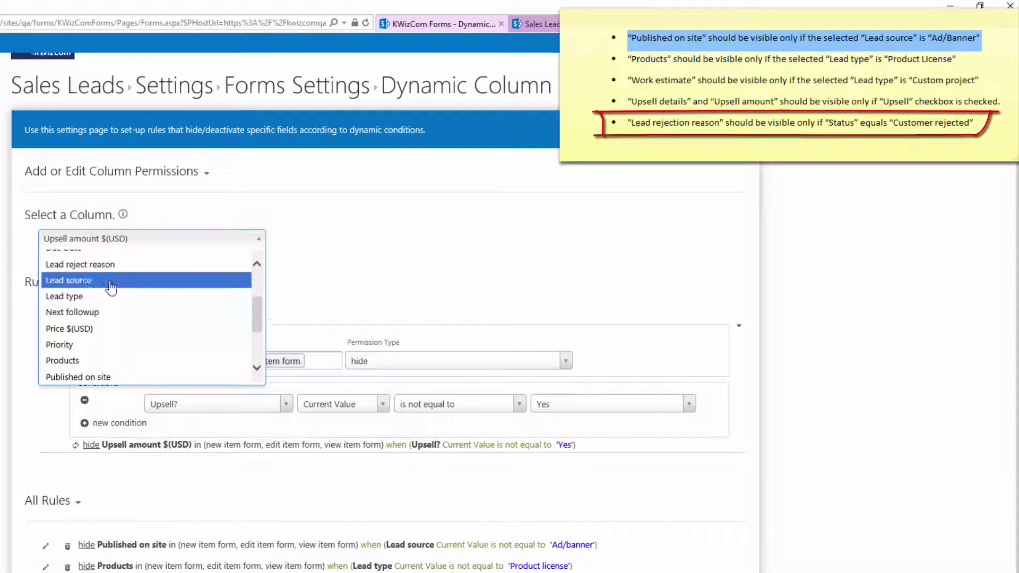
pyautogui.click(106, 264)
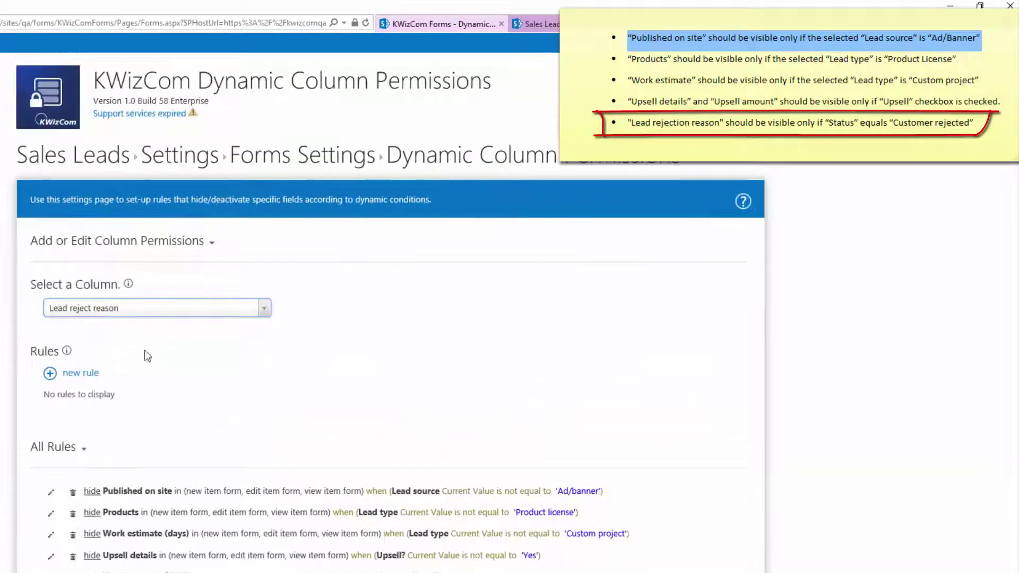
pyautogui.click(79, 373)
pyautogui.scroll(-2, 166, 418)
pyautogui.click(175, 339)
pyautogui.click(164, 351)
pyautogui.click(204, 335)
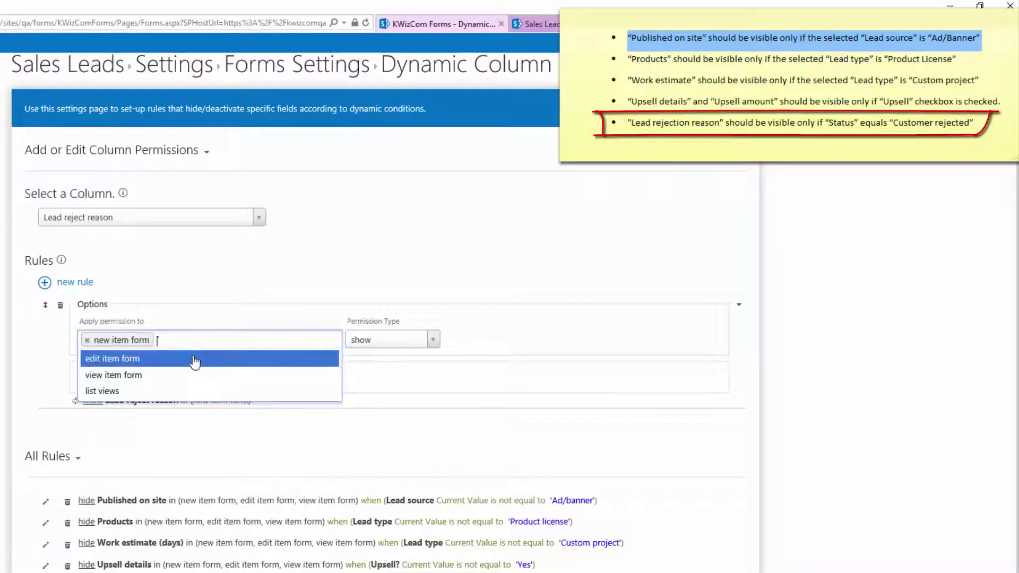
pyautogui.click(196, 358)
pyautogui.click(258, 342)
pyautogui.click(247, 362)
pyautogui.click(419, 348)
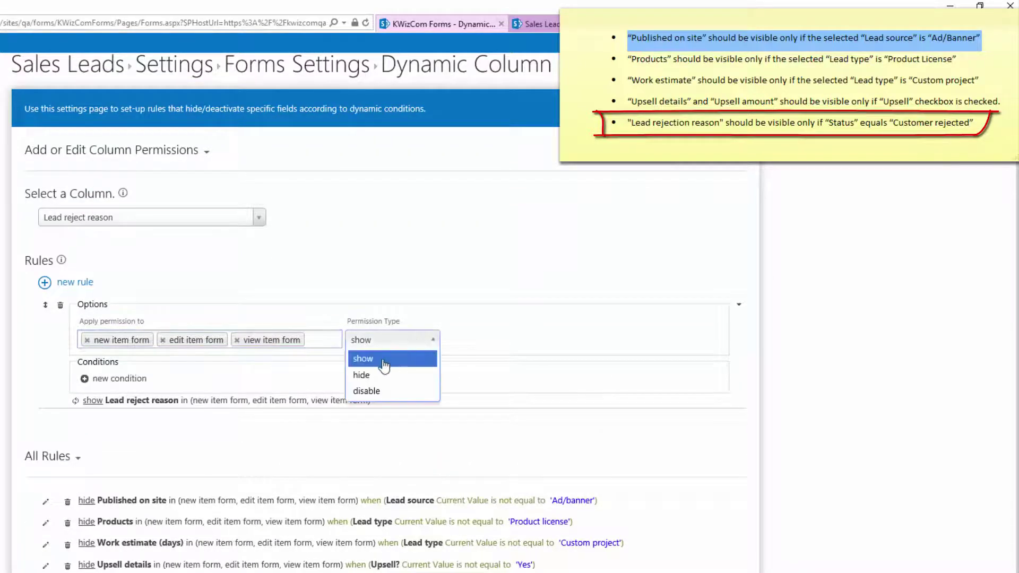
pyautogui.click(429, 375)
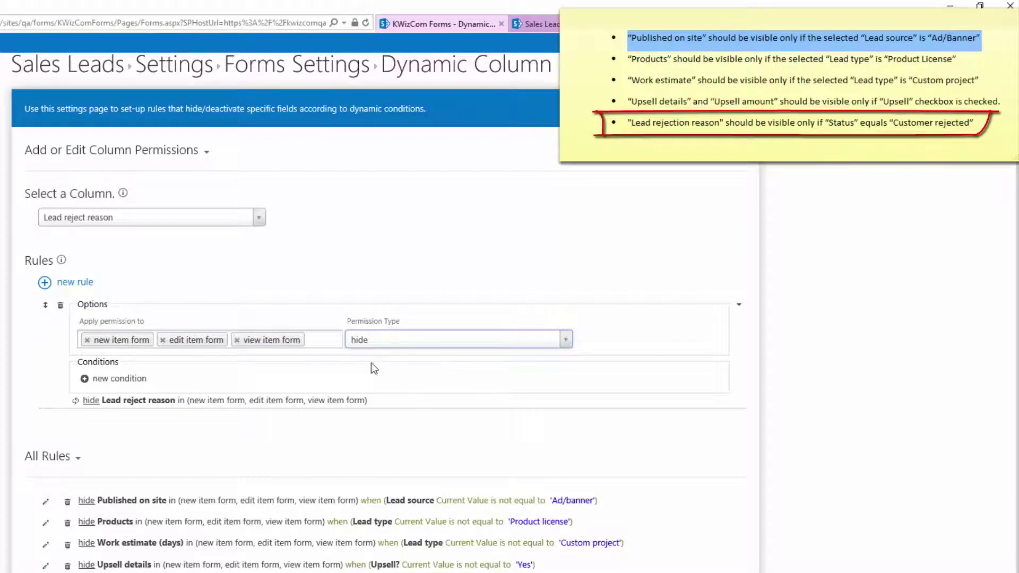
# Add the condition Status is not equal to Customer rejected and apply the rule
pyautogui.click(130, 378)
pyautogui.click(206, 391)
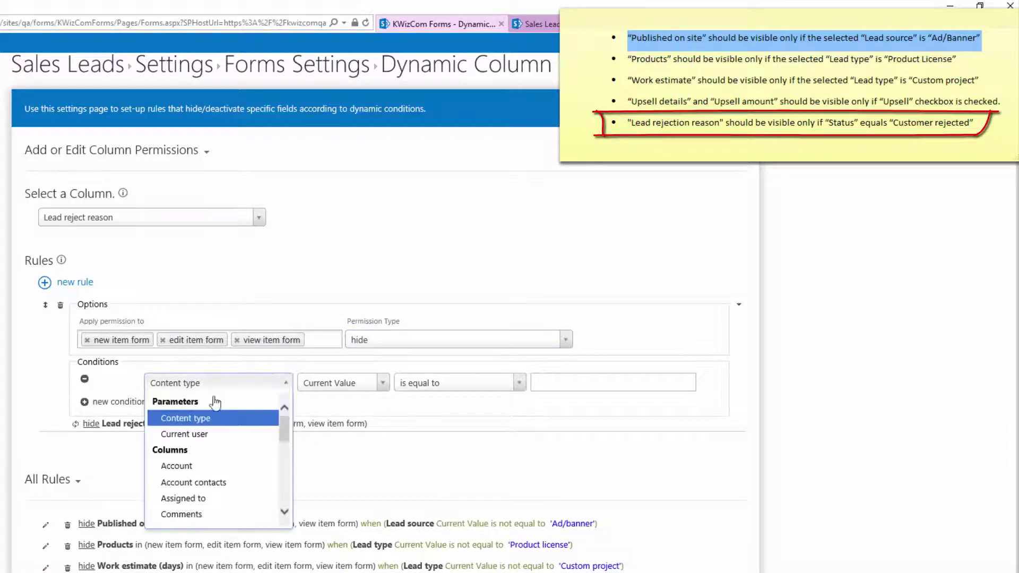
pyautogui.scroll(-3, 221, 484)
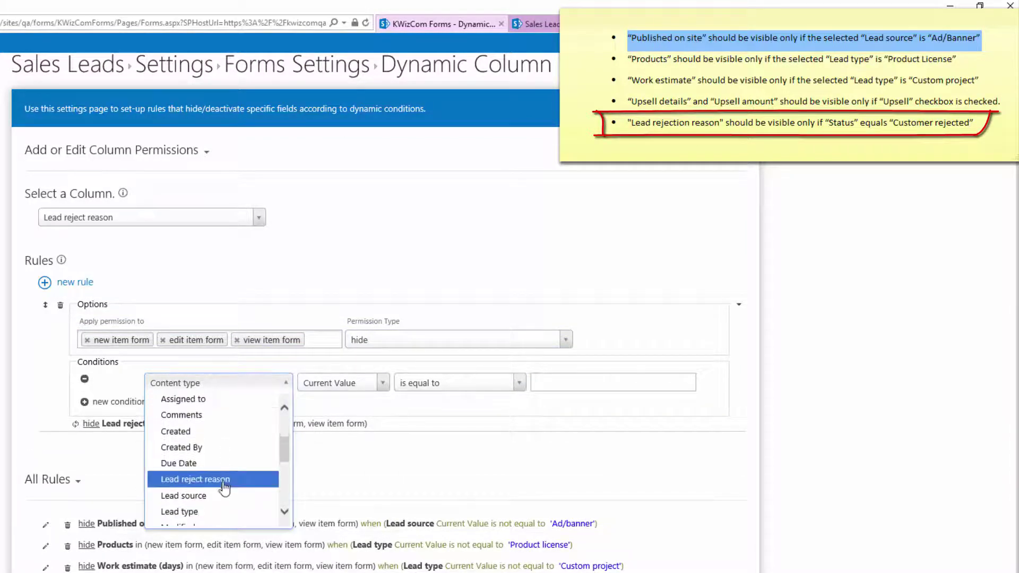
pyautogui.scroll(-1, 220, 499)
pyautogui.scroll(-2, 220, 499)
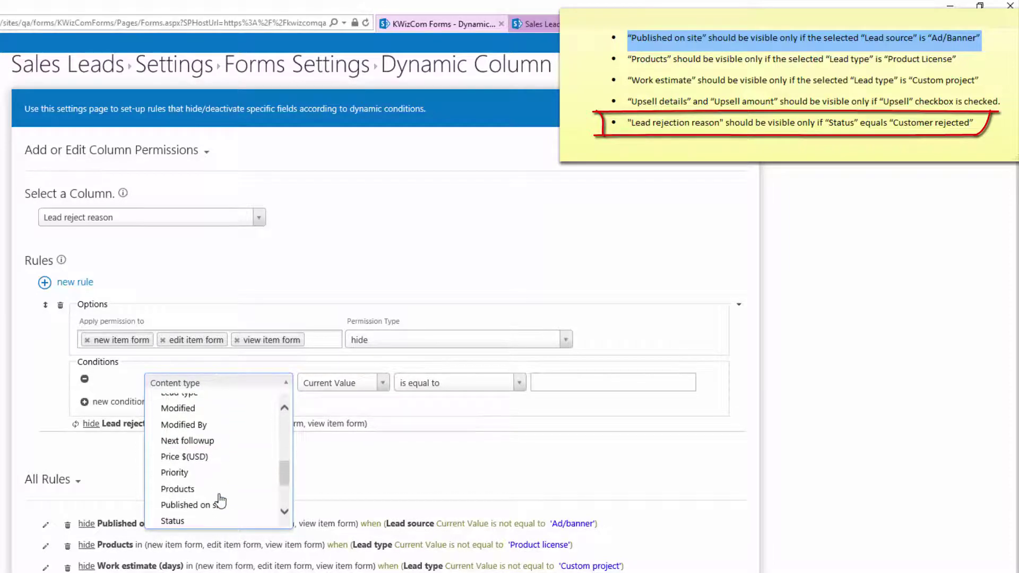
pyautogui.click(202, 521)
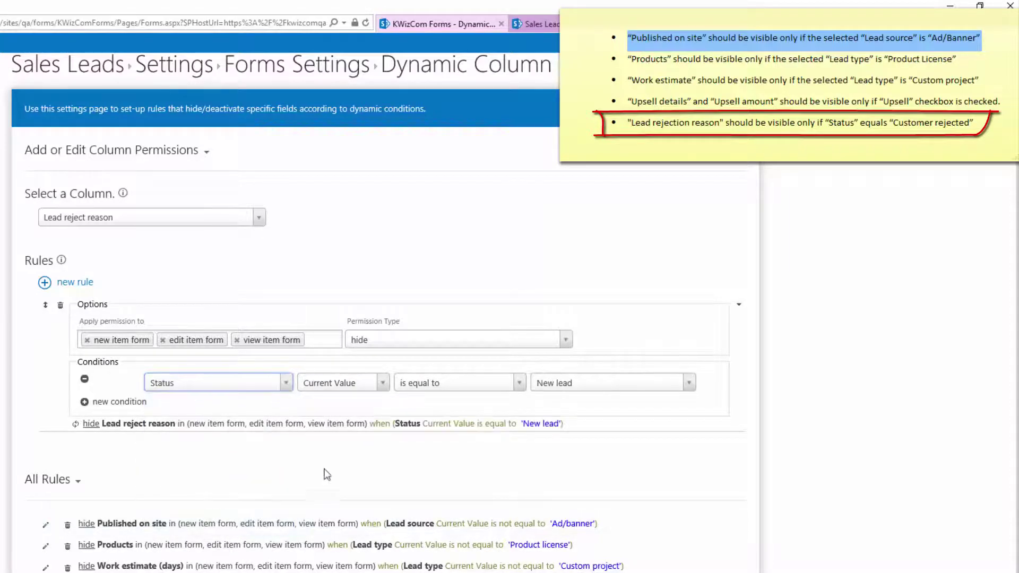
pyautogui.click(425, 384)
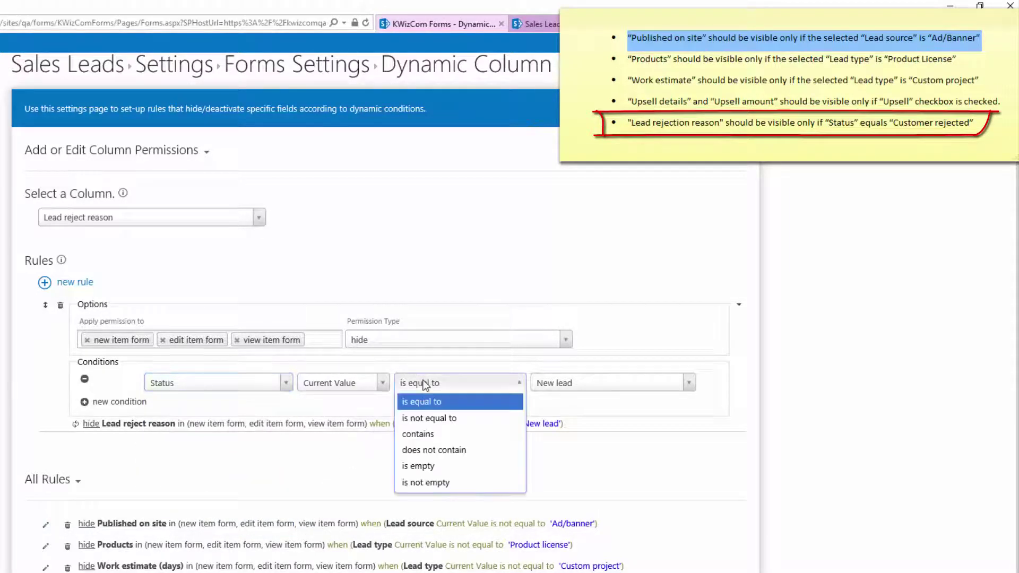
pyautogui.click(430, 418)
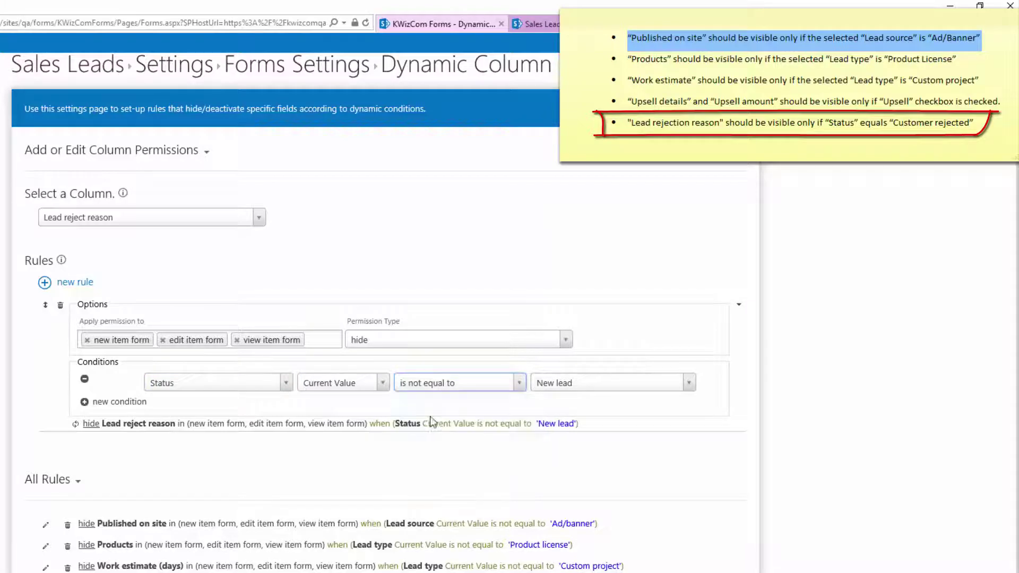
pyautogui.click(628, 387)
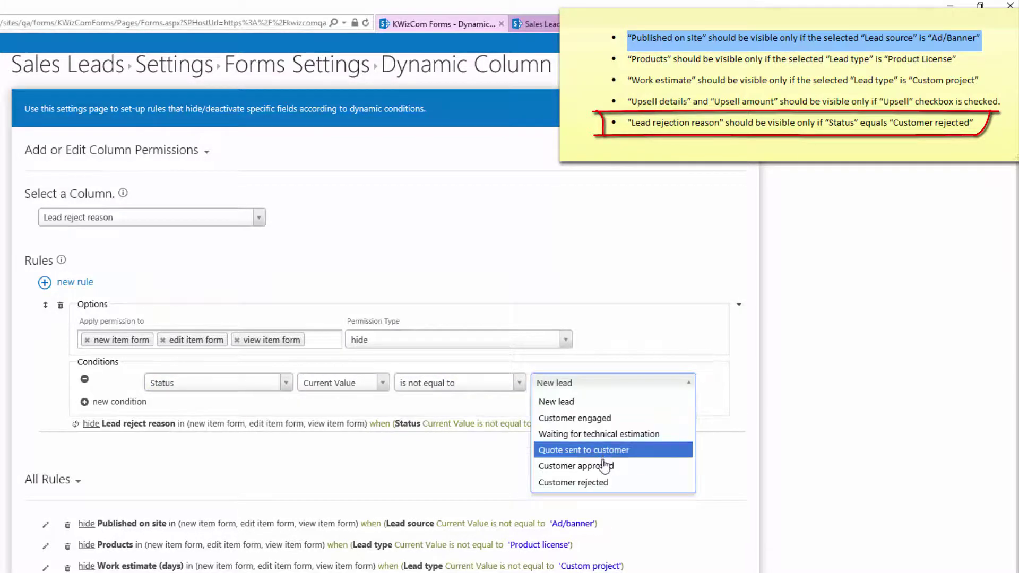
pyautogui.click(576, 482)
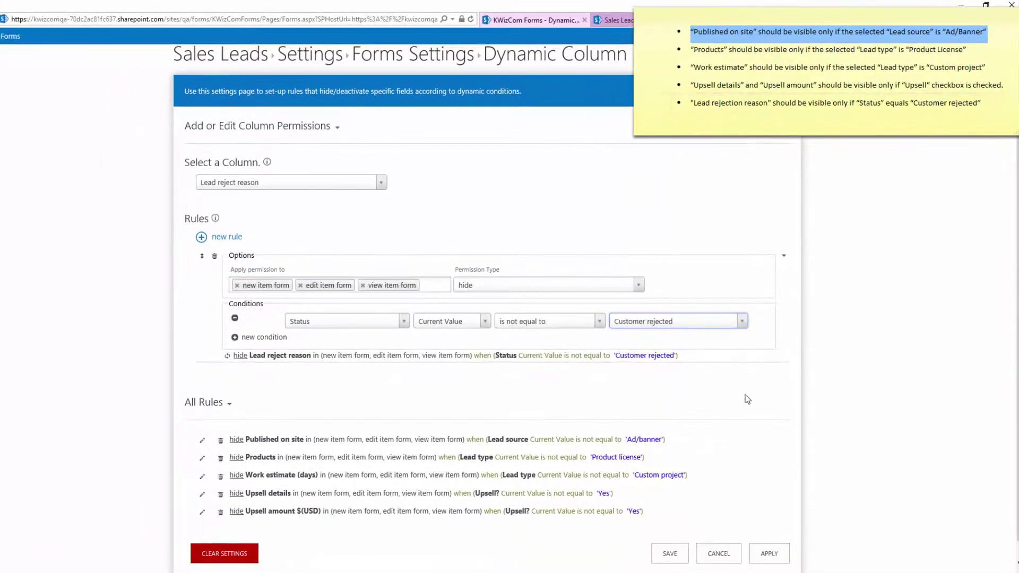
pyautogui.click(769, 553)
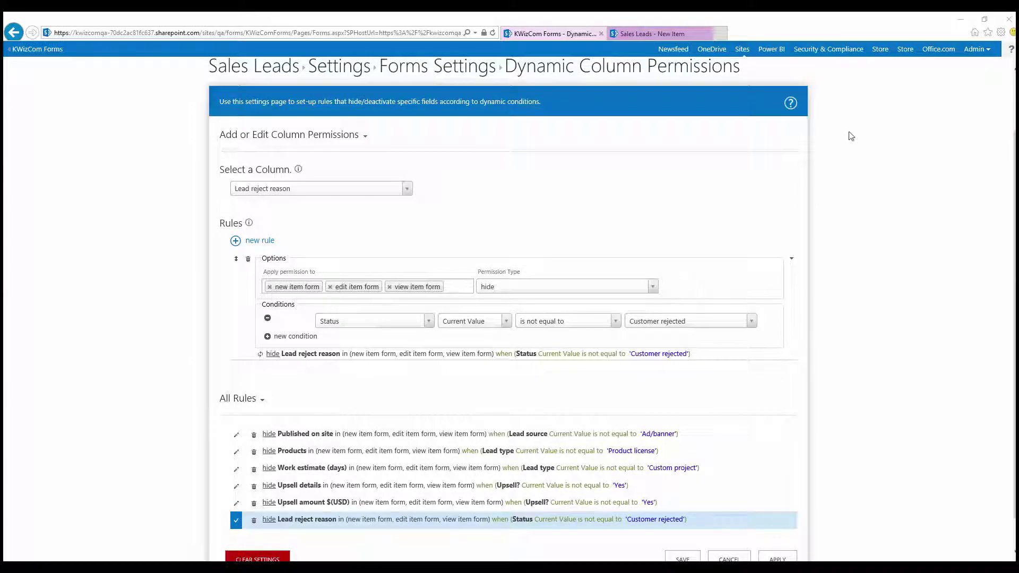
pyautogui.click(623, 33)
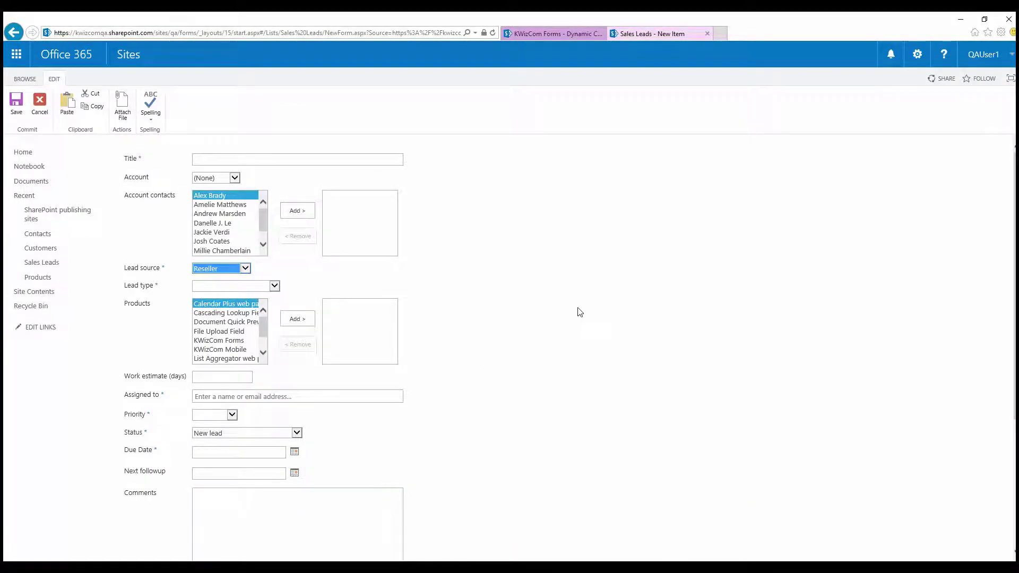
# Reload the New Item form, set Lead source to Conference and Lead type to Training services
pyautogui.press('F5')
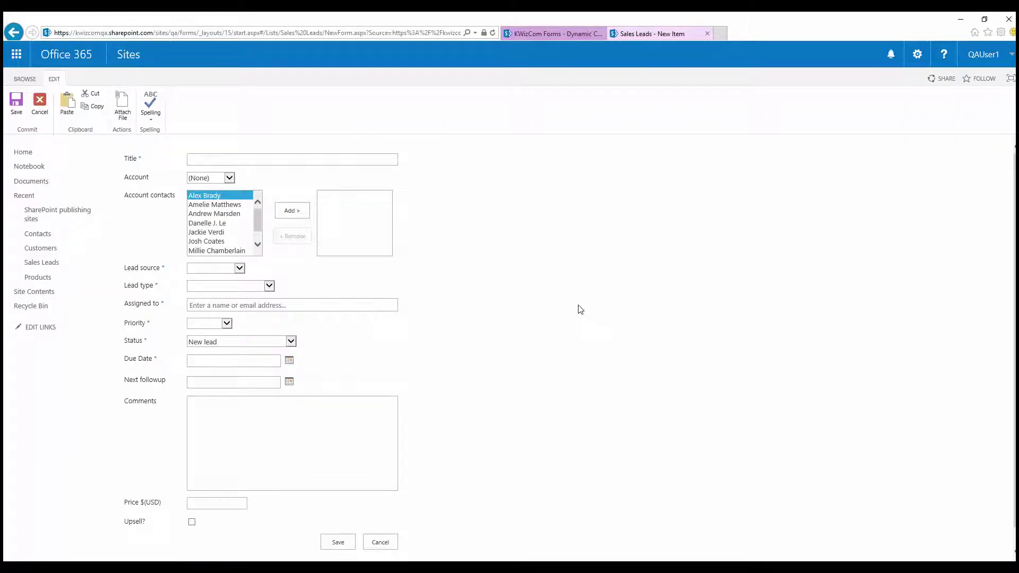
pyautogui.click(239, 268)
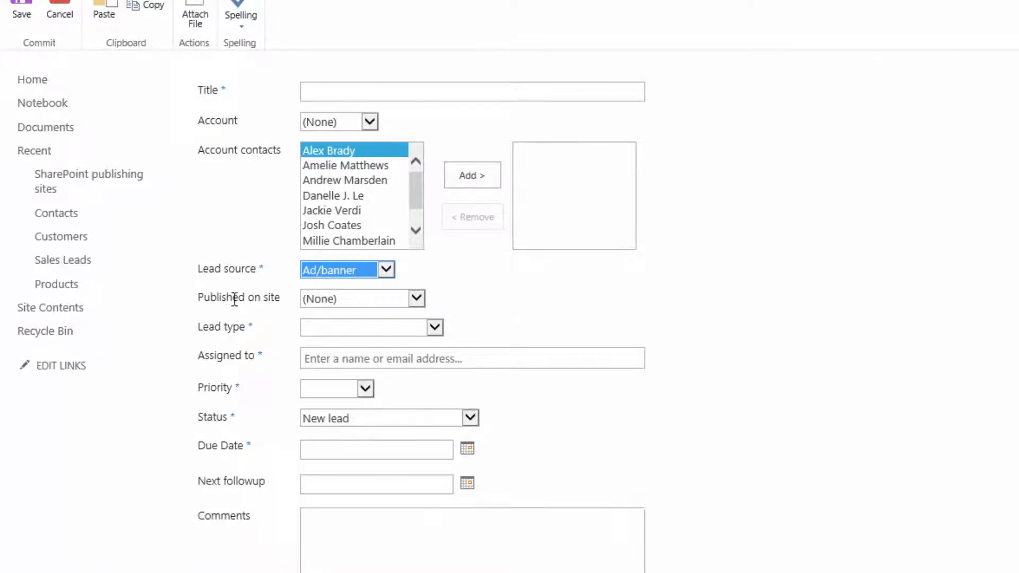
pyautogui.click(373, 275)
pyautogui.click(369, 281)
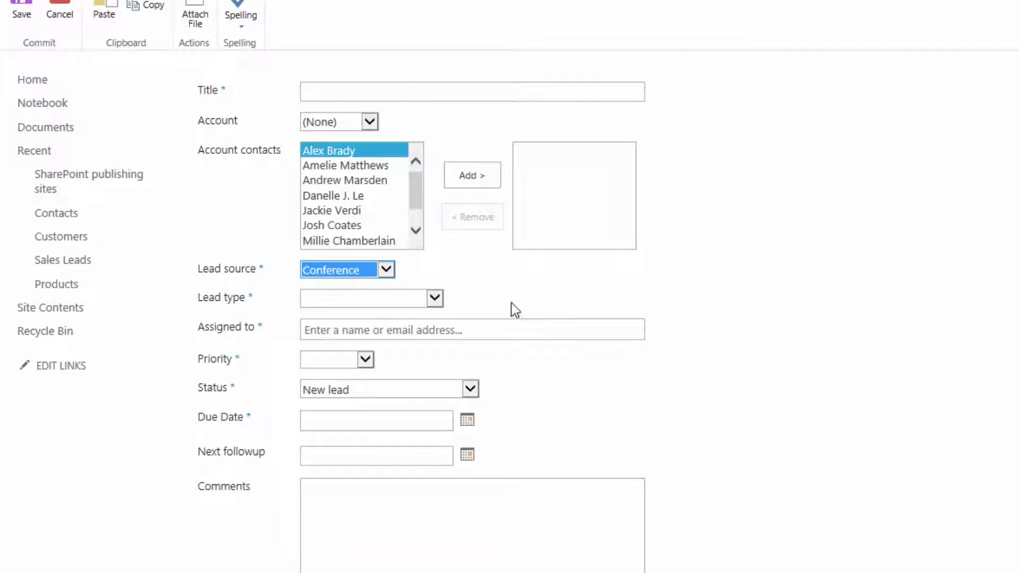
pyautogui.click(404, 297)
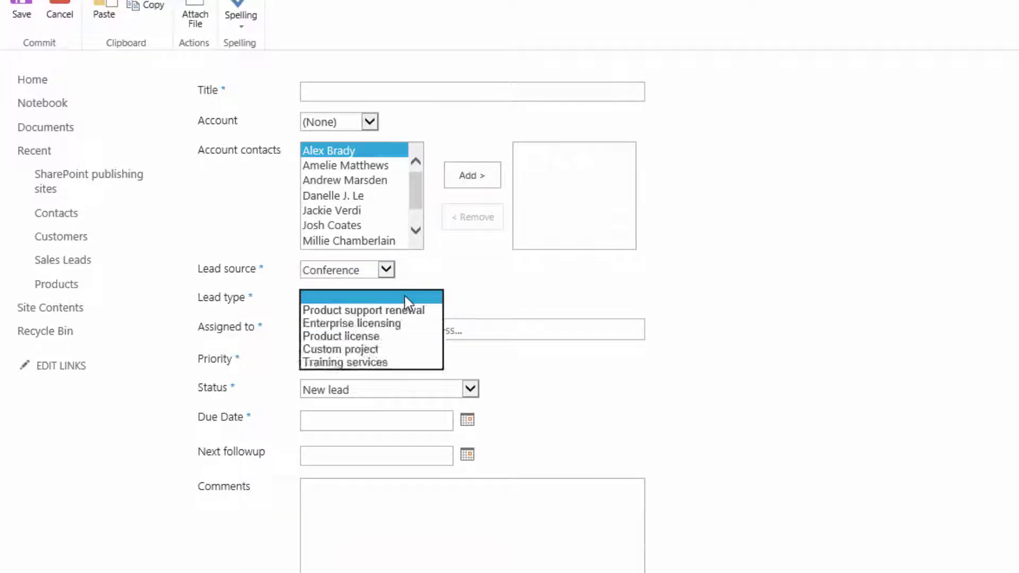
pyautogui.click(389, 337)
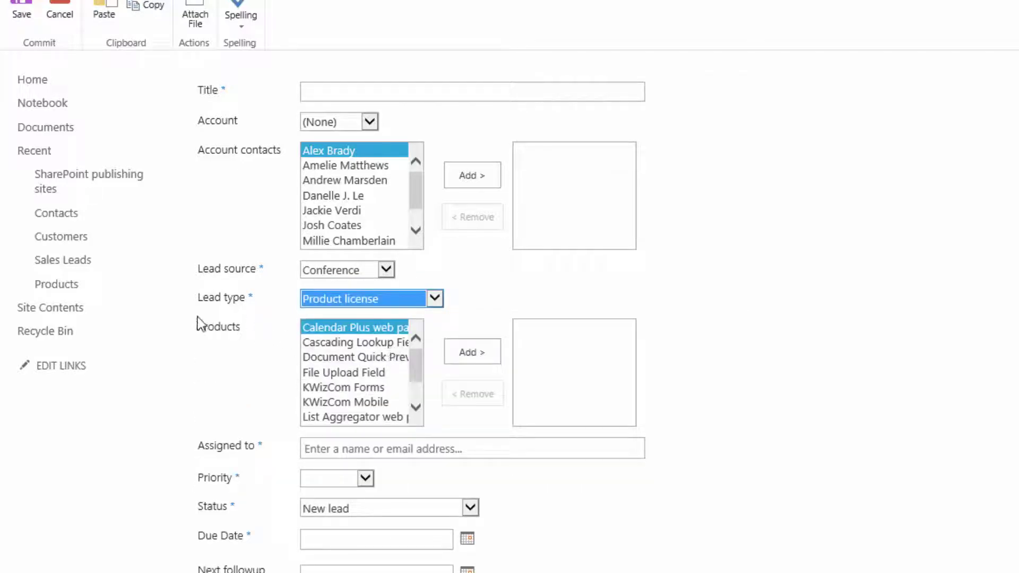
pyautogui.click(382, 301)
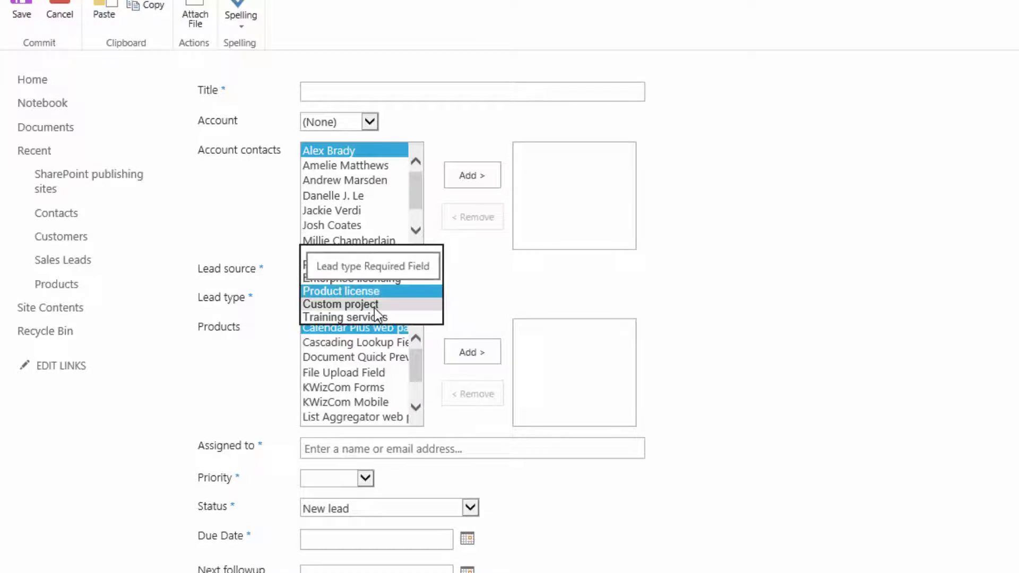
pyautogui.click(374, 305)
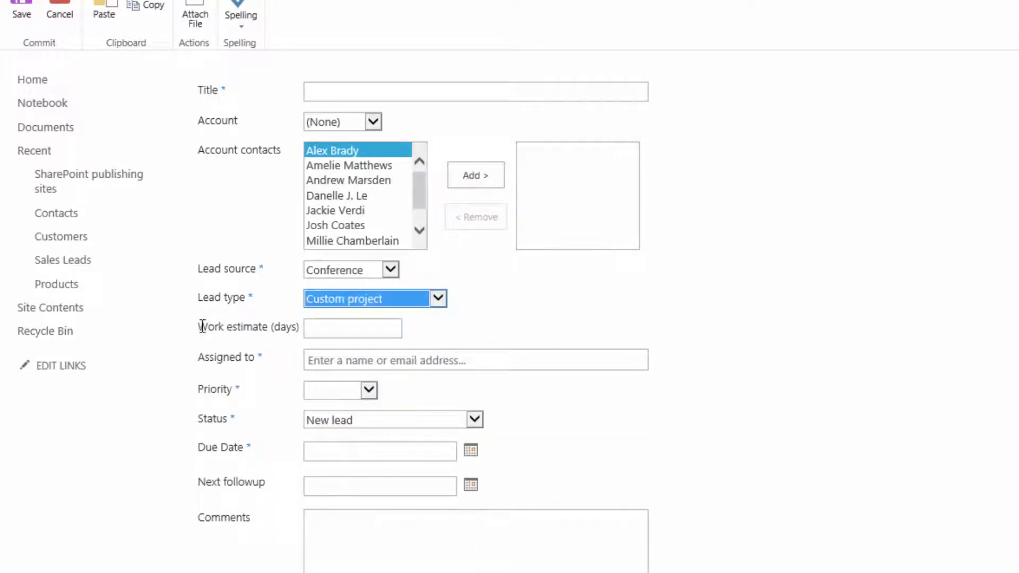
pyautogui.click(367, 301)
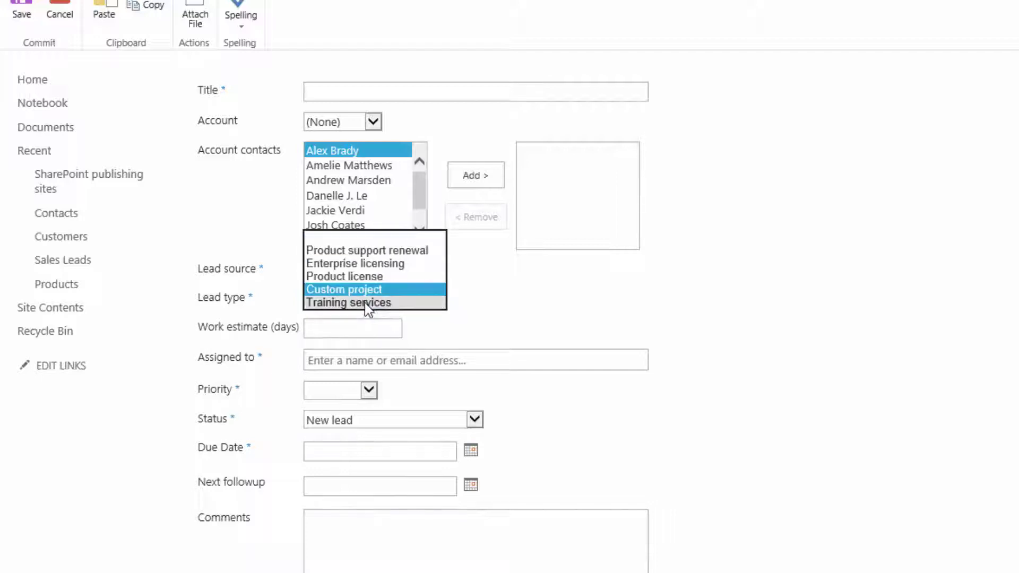
pyautogui.click(366, 303)
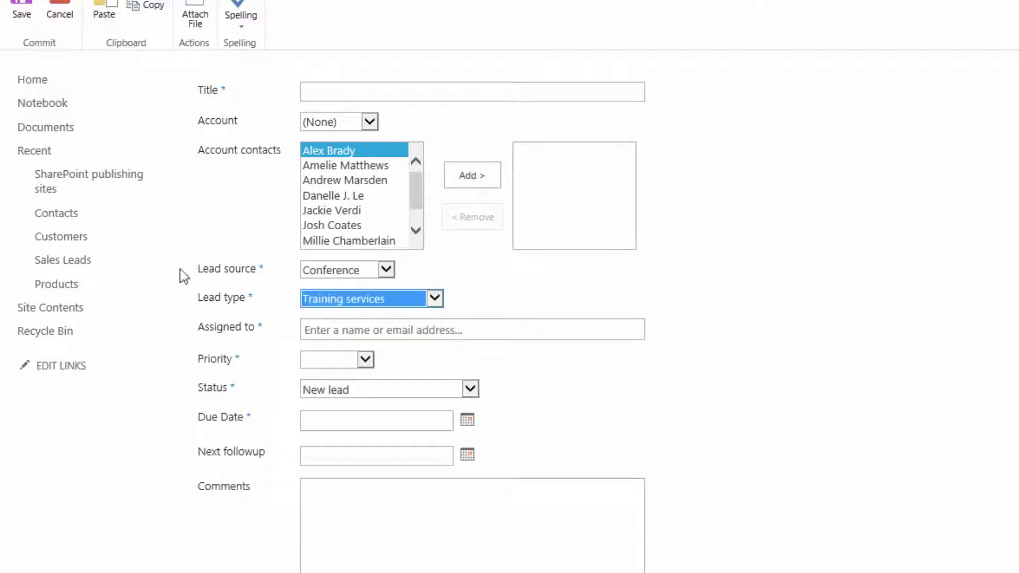
# Tick and untick Upsell?, then choose Lamtouch as the Account
pyautogui.scroll(-4, 720, 341)
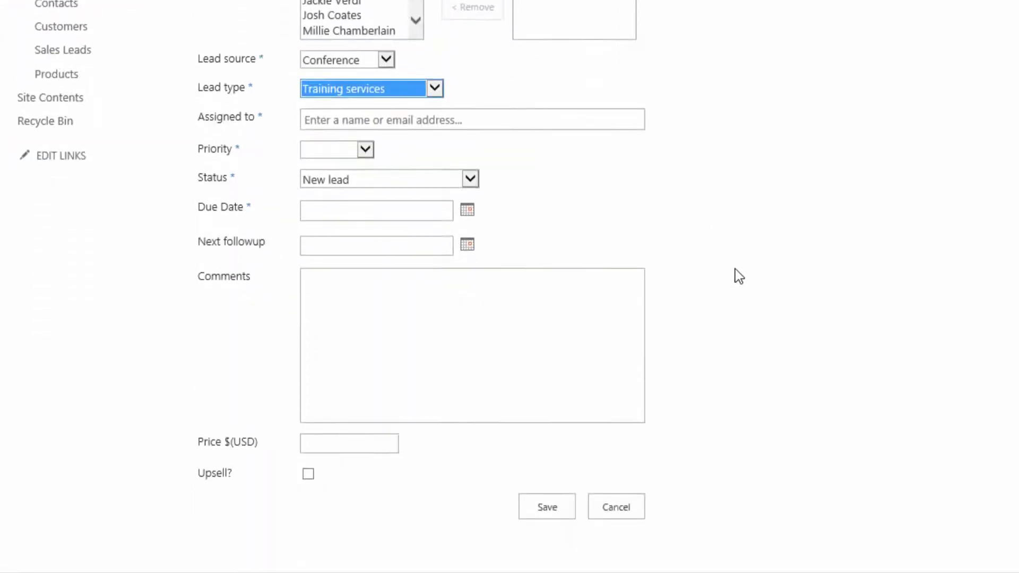
pyautogui.click(307, 476)
pyautogui.scroll(-2, 639, 451)
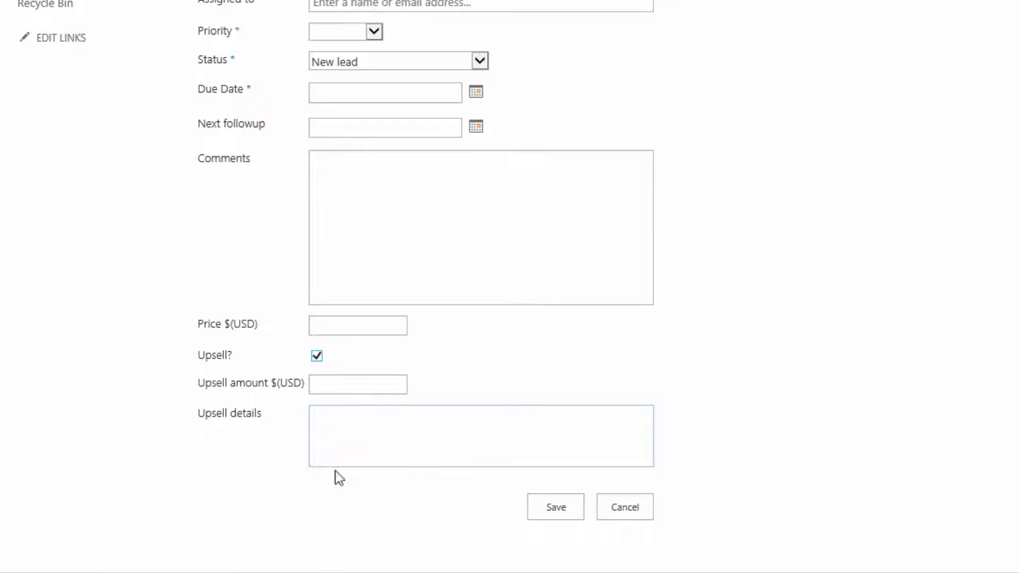
pyautogui.click(317, 356)
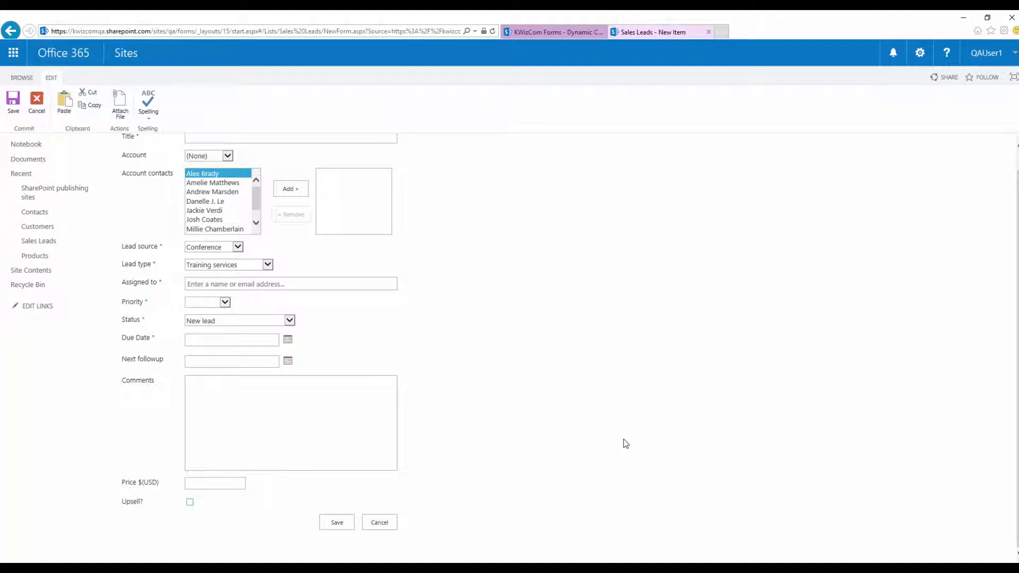
pyautogui.scroll(1, 626, 444)
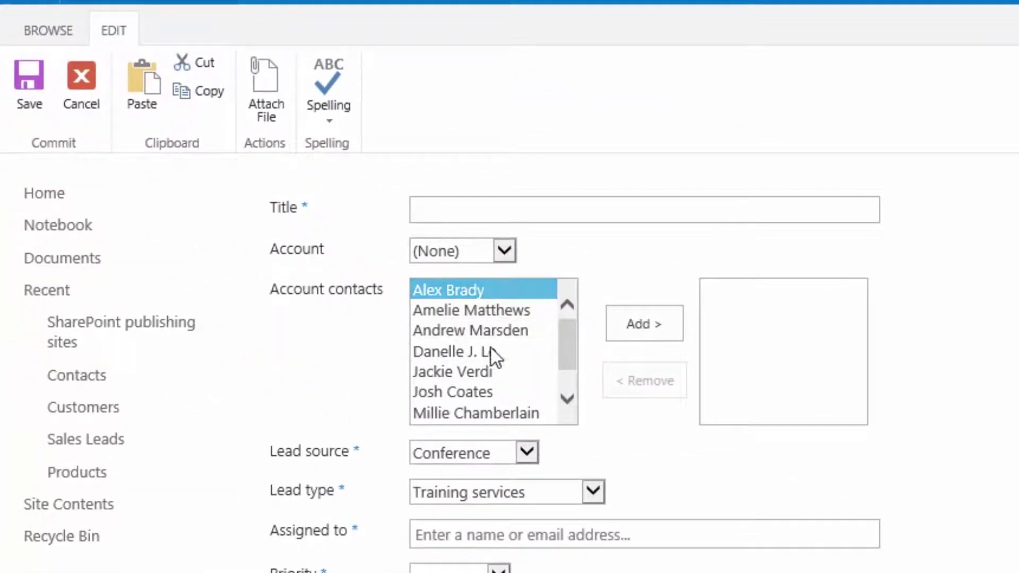
pyautogui.click(497, 255)
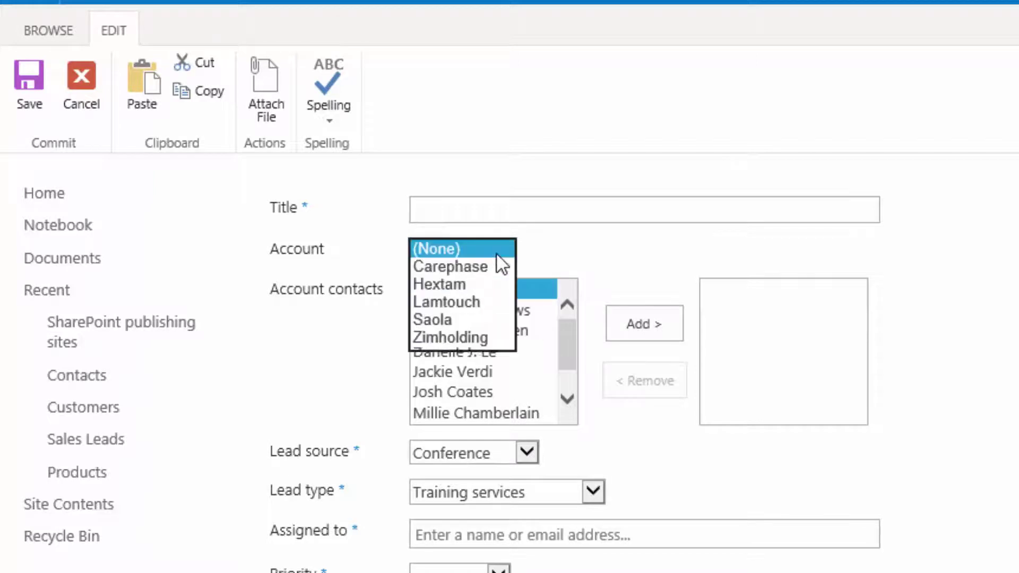
pyautogui.click(467, 302)
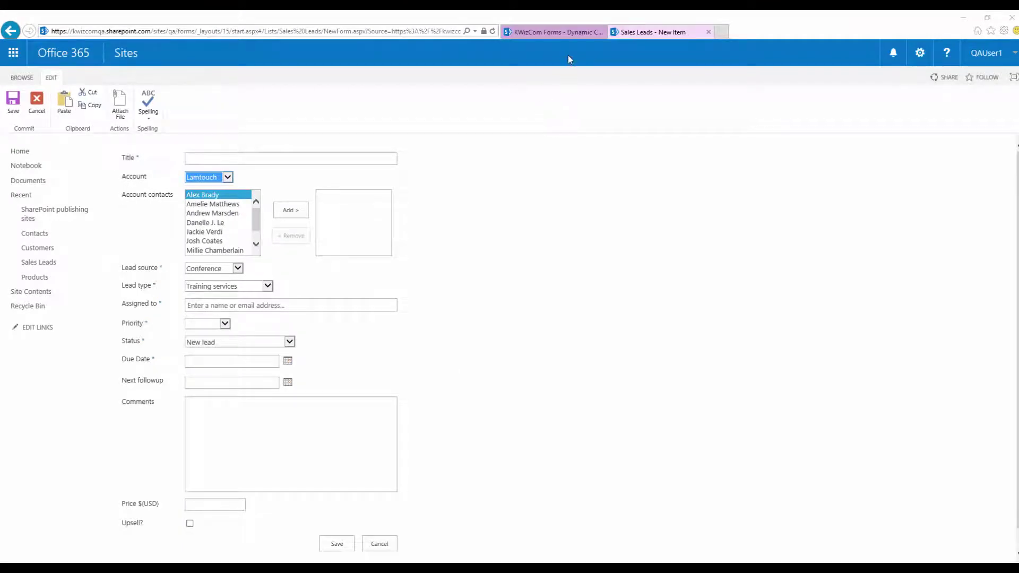
# Cancel the Dynamic Column Permissions page in KWizCom Forms and open Cascading LookApp settings
pyautogui.click(553, 33)
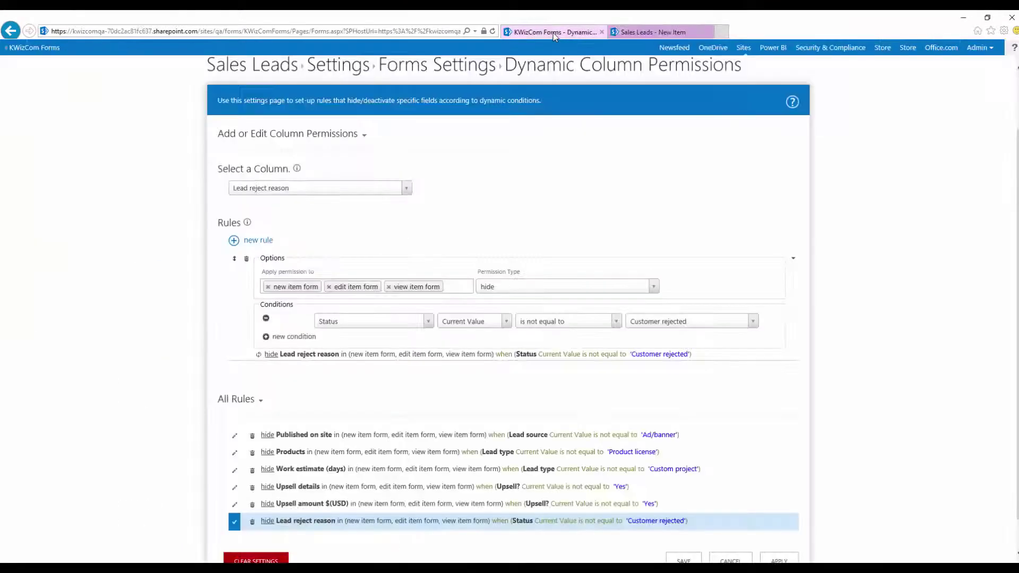
pyautogui.scroll(-1, 656, 396)
pyautogui.click(728, 524)
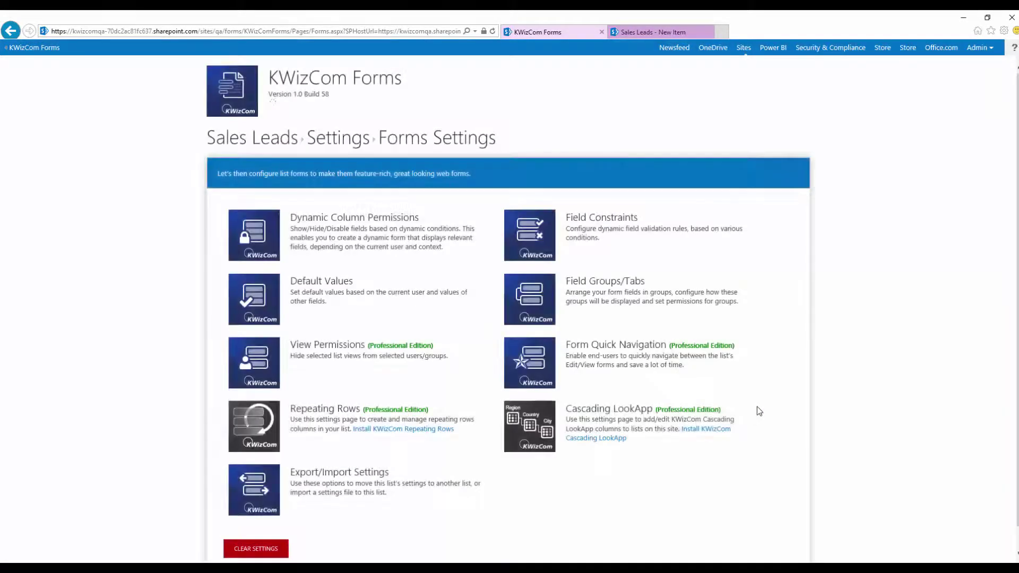
pyautogui.scroll(-1, 759, 411)
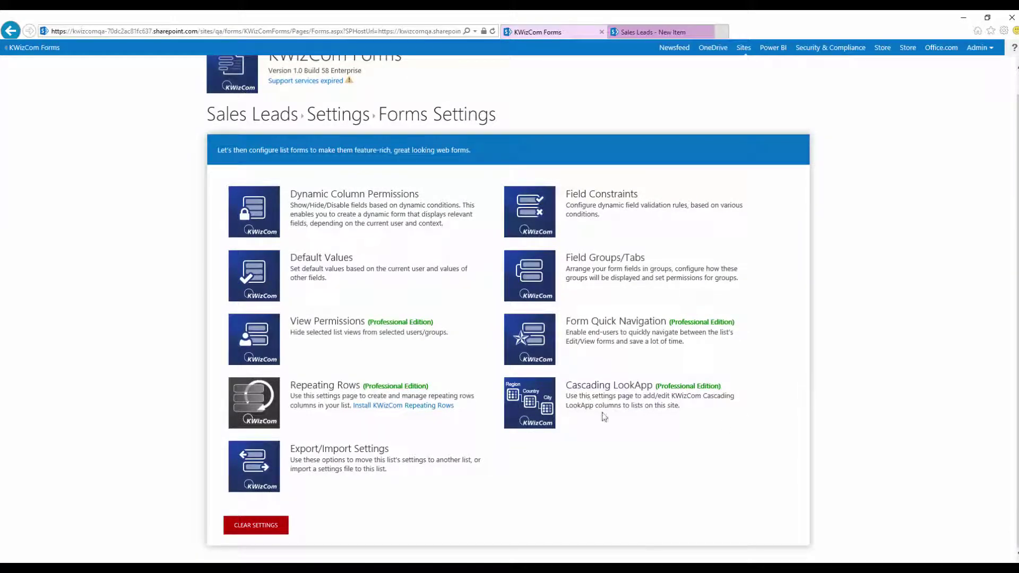
pyautogui.click(532, 401)
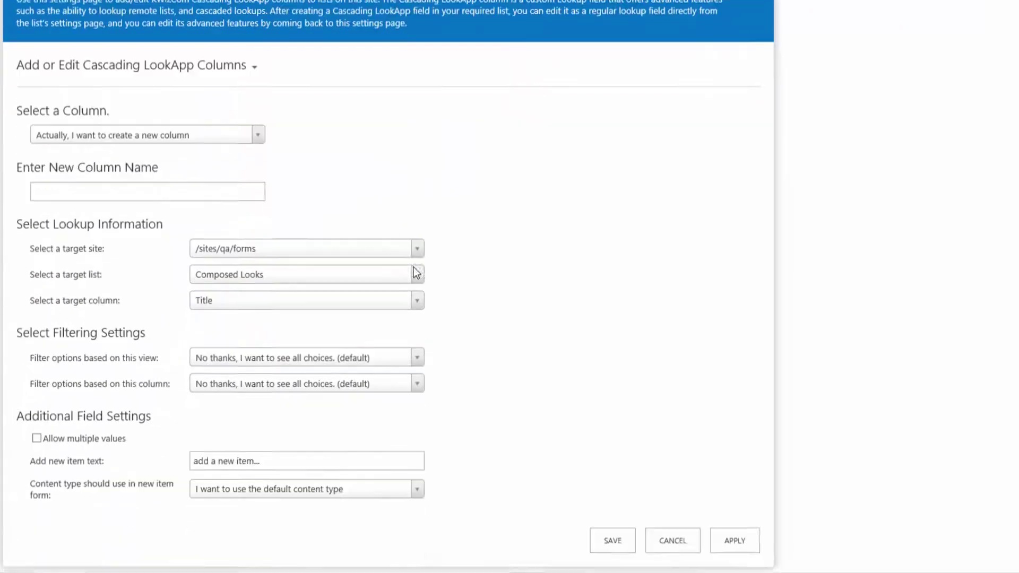
# Select the Account lookup column and apply its settings
pyautogui.click(216, 125)
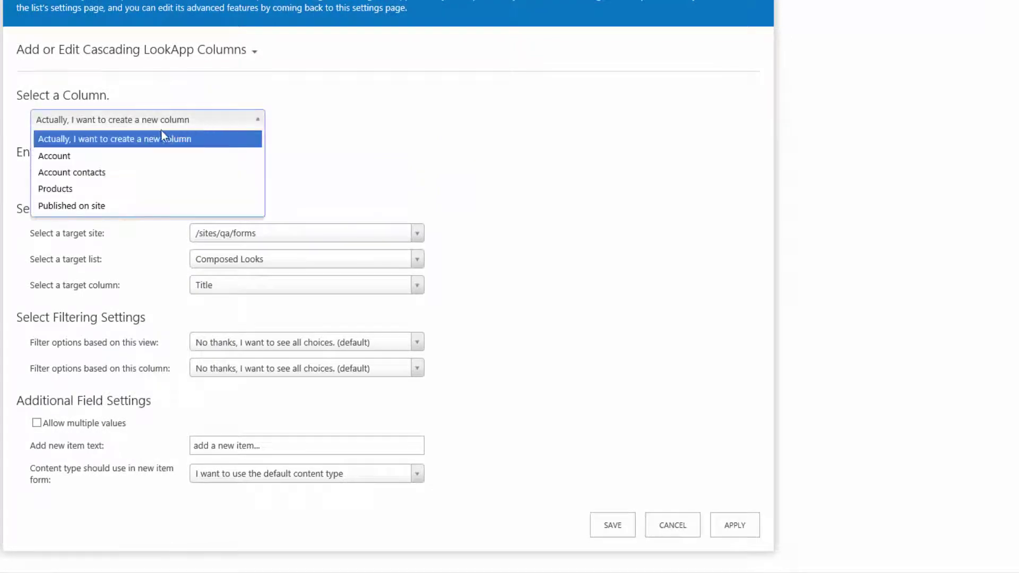
pyautogui.click(100, 156)
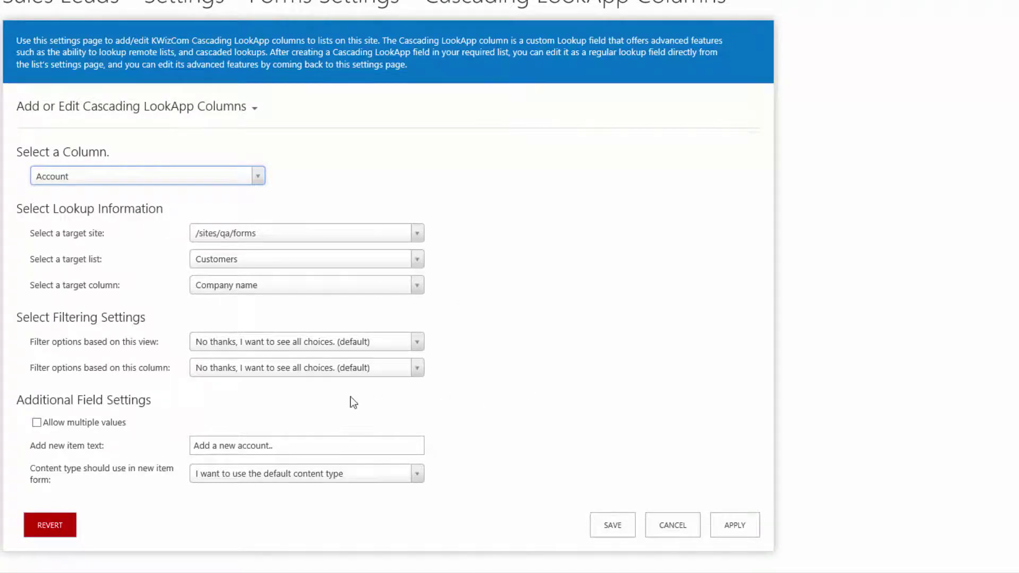
pyautogui.click(745, 530)
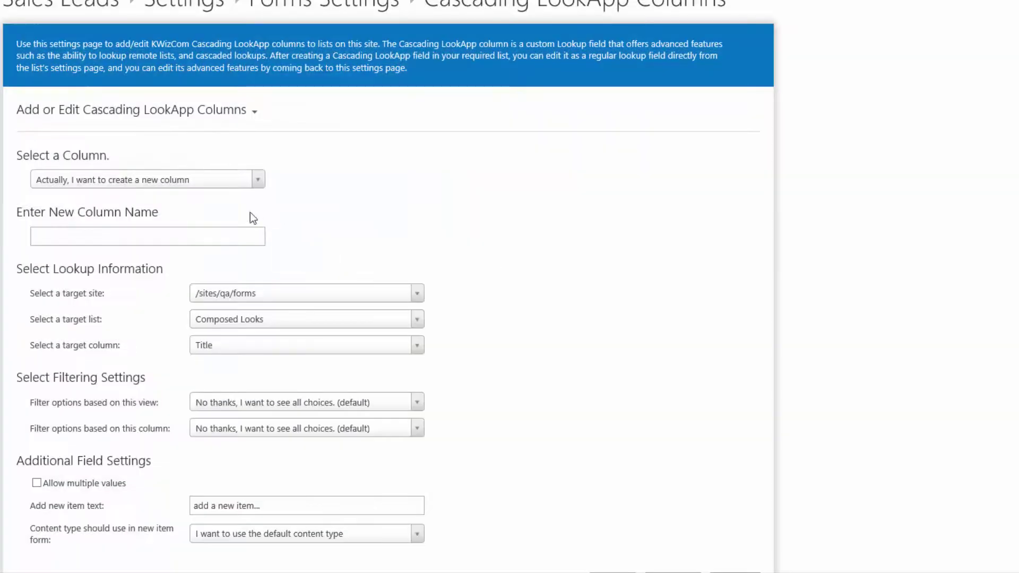
# Filter Account contacts by Account matching the contacts' Customer field and apply
pyautogui.click(219, 183)
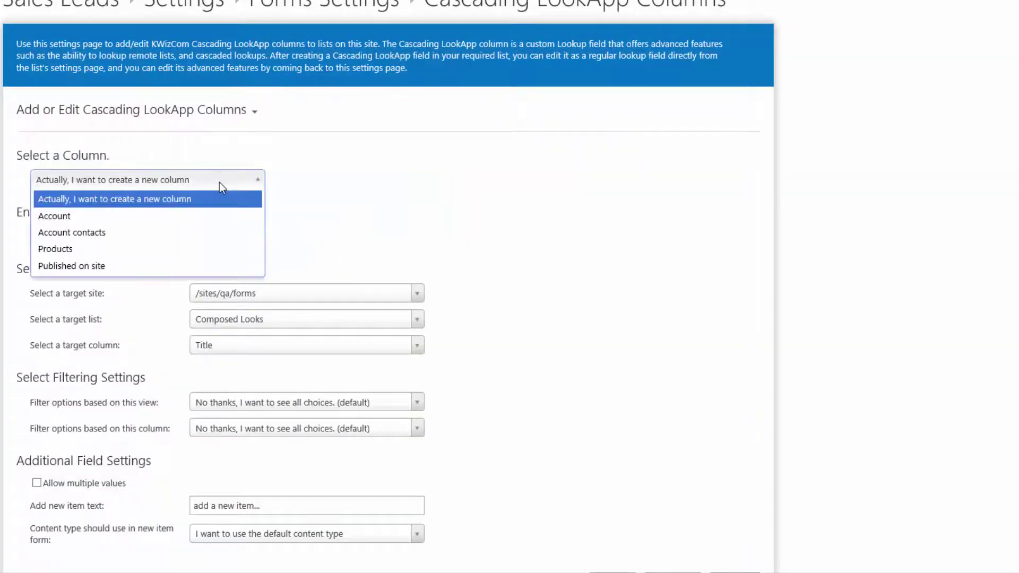
pyautogui.click(113, 235)
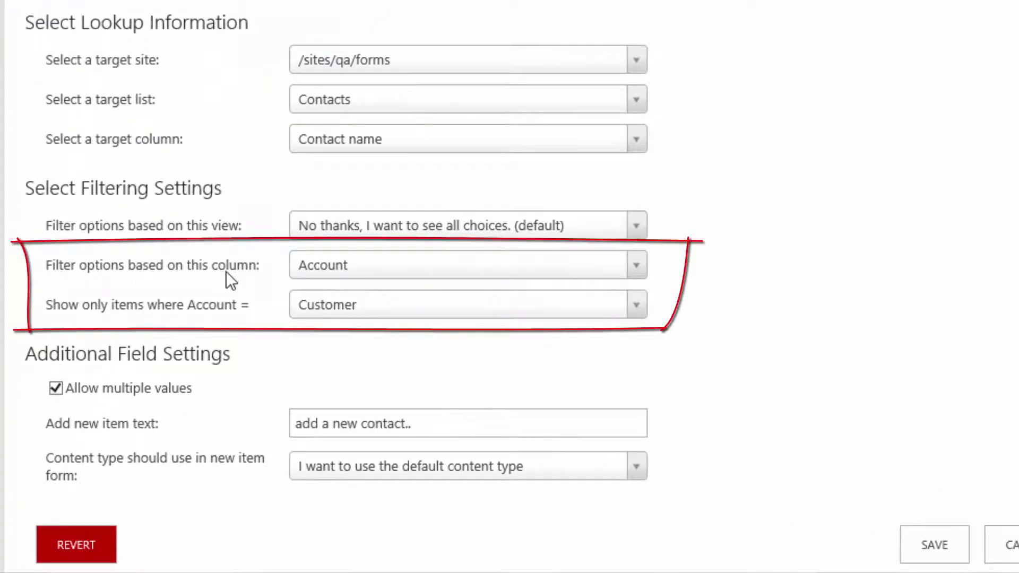
pyautogui.click(498, 273)
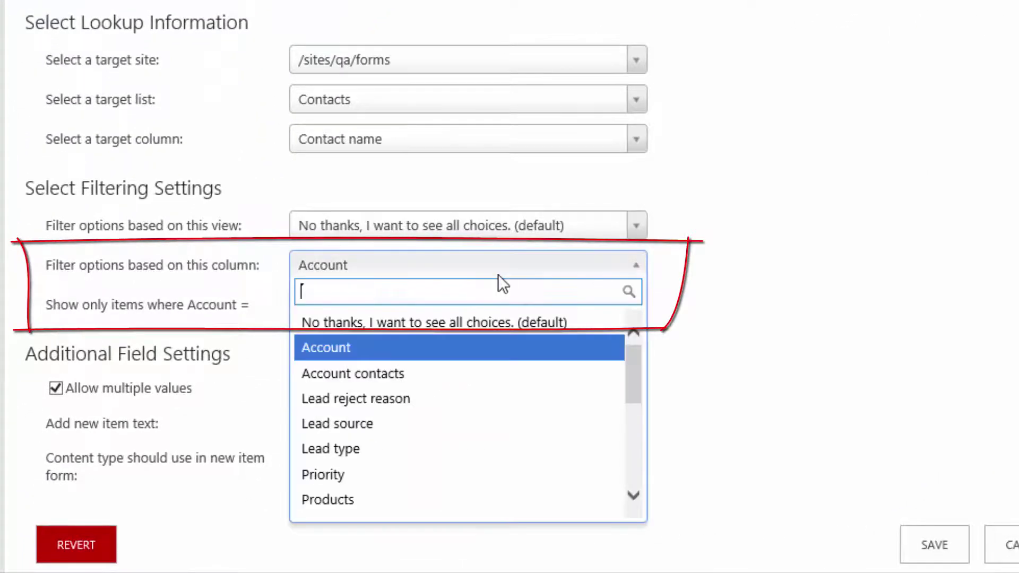
pyautogui.click(332, 354)
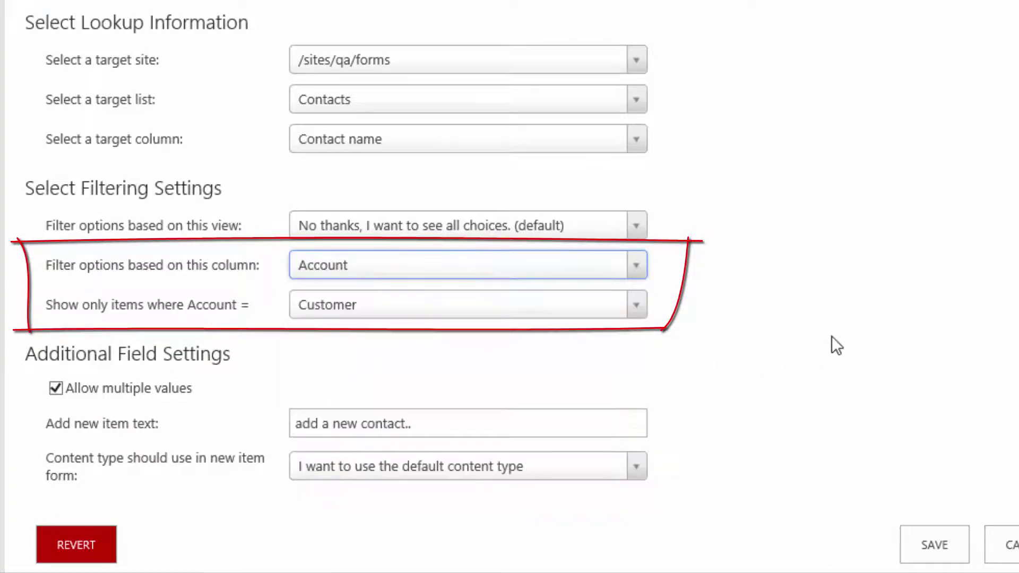
pyautogui.click(366, 318)
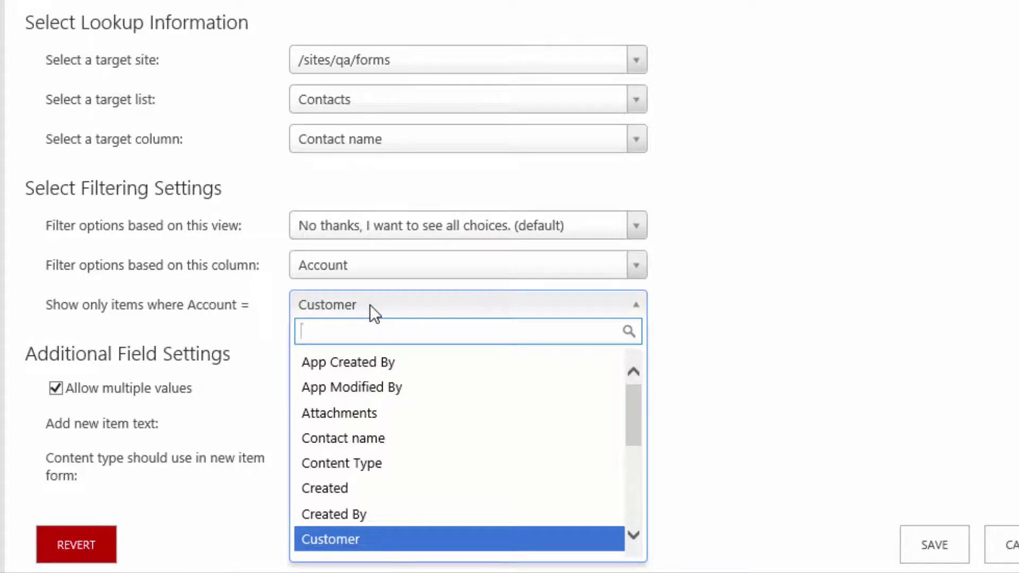
pyautogui.click(880, 316)
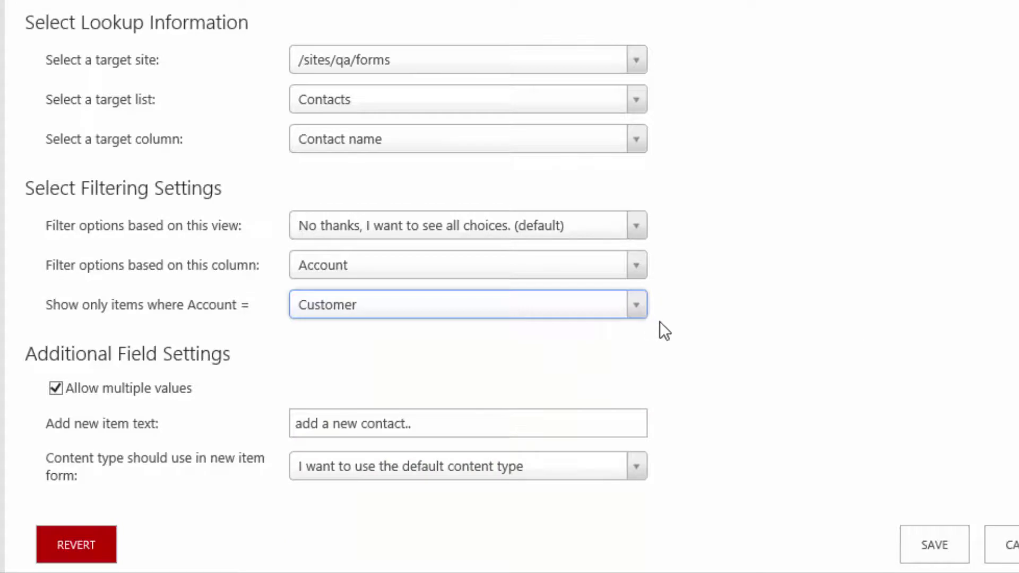
pyautogui.click(950, 514)
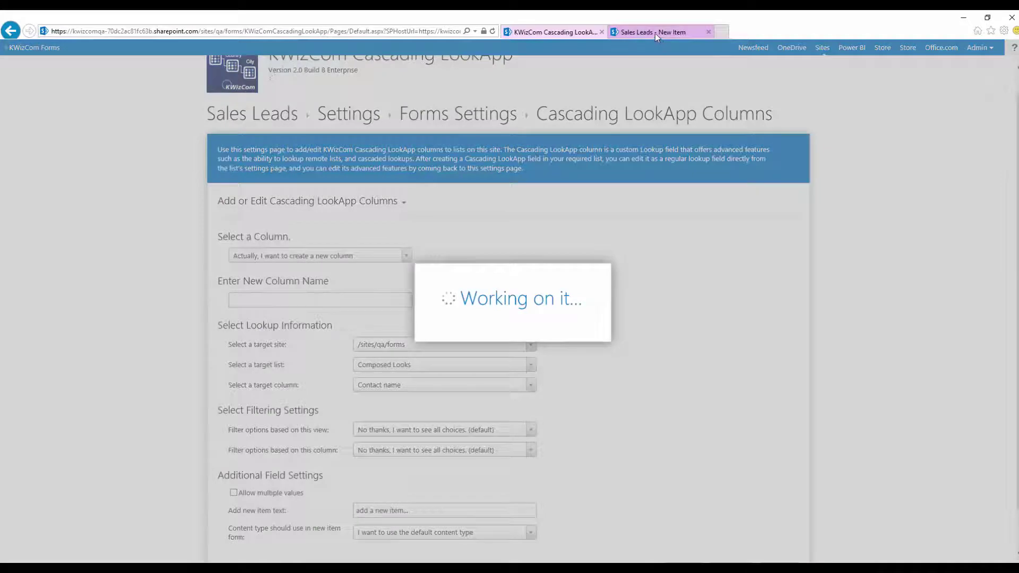
# Reload the New Item form and try Account values Carephase, Hextam, then Saola
pyautogui.click(654, 33)
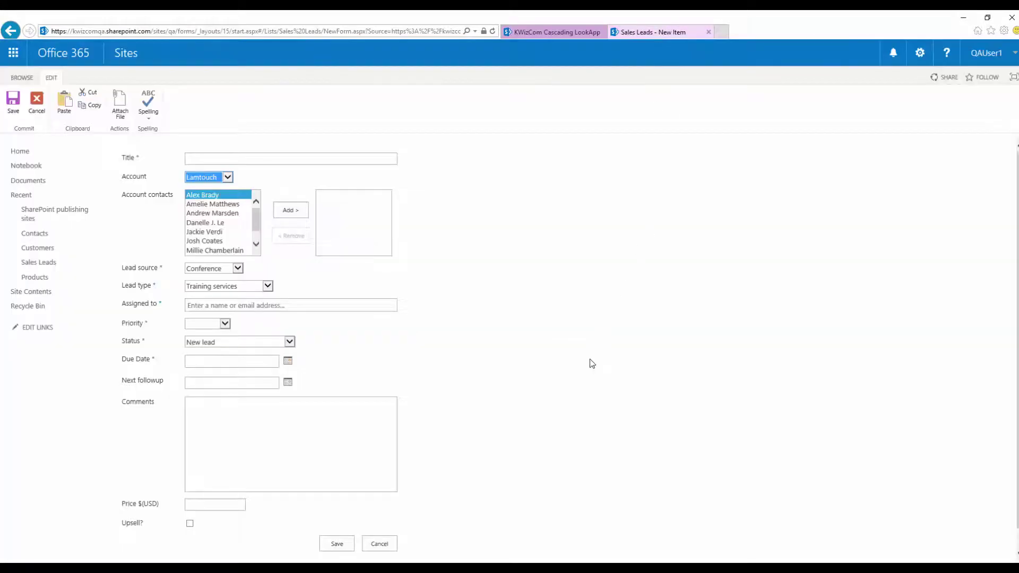
pyautogui.press('F5')
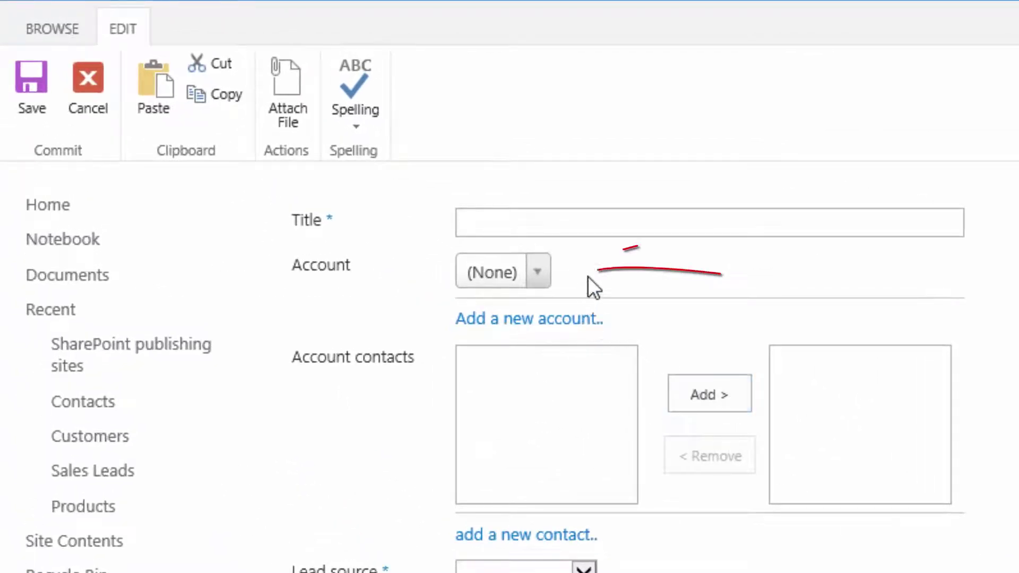
pyautogui.click(538, 273)
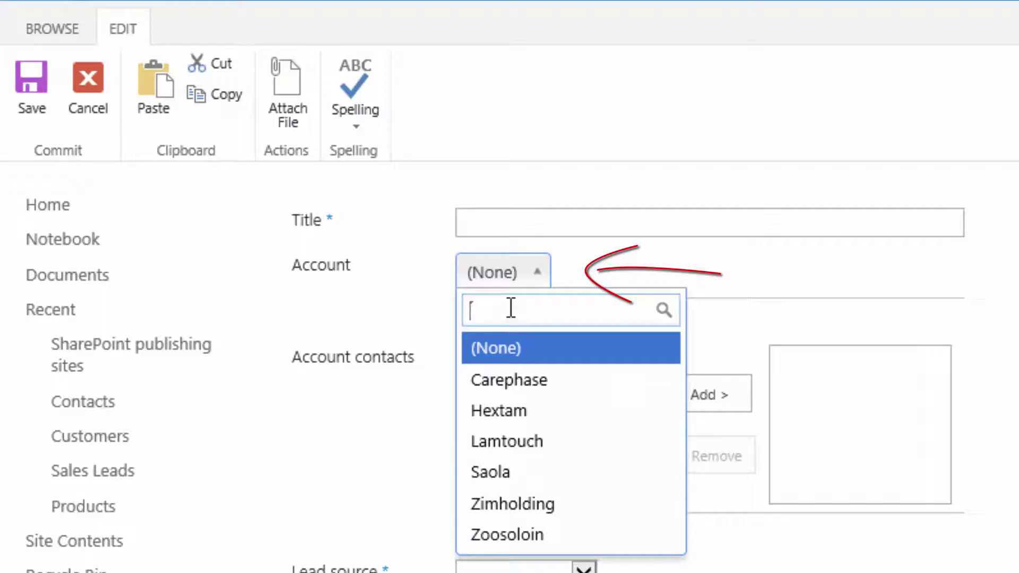
pyautogui.click(530, 348)
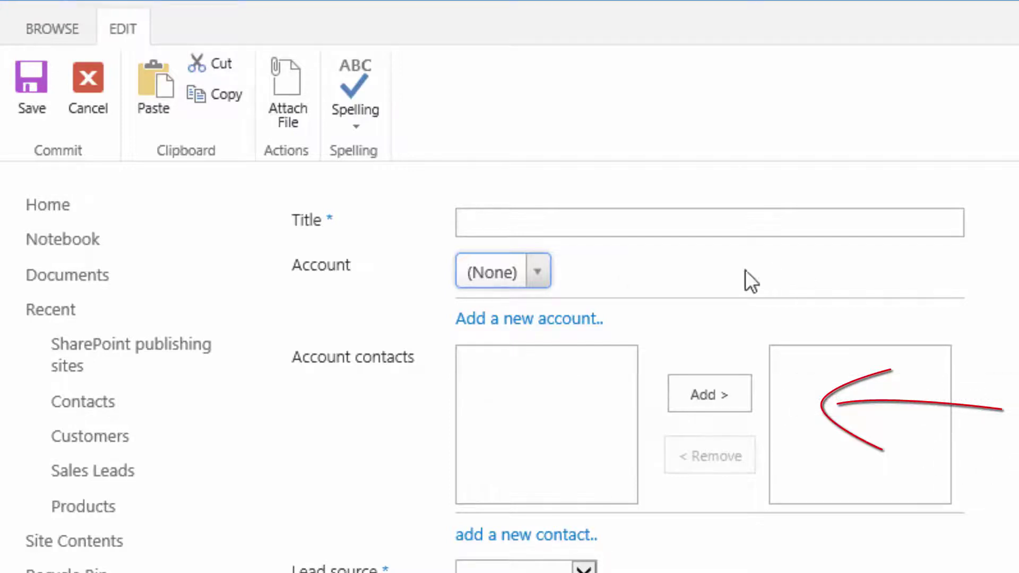
pyautogui.click(537, 273)
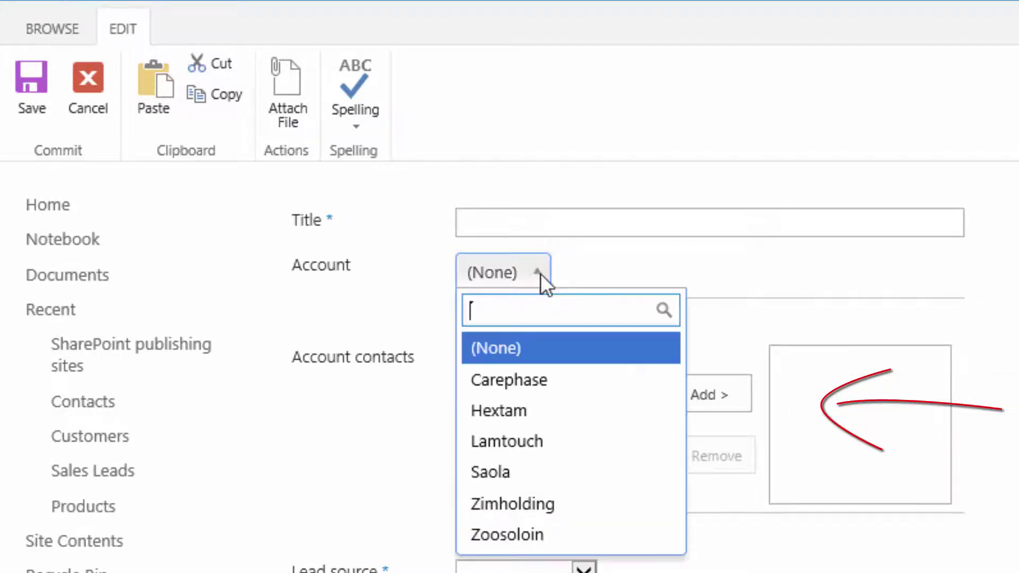
pyautogui.click(526, 382)
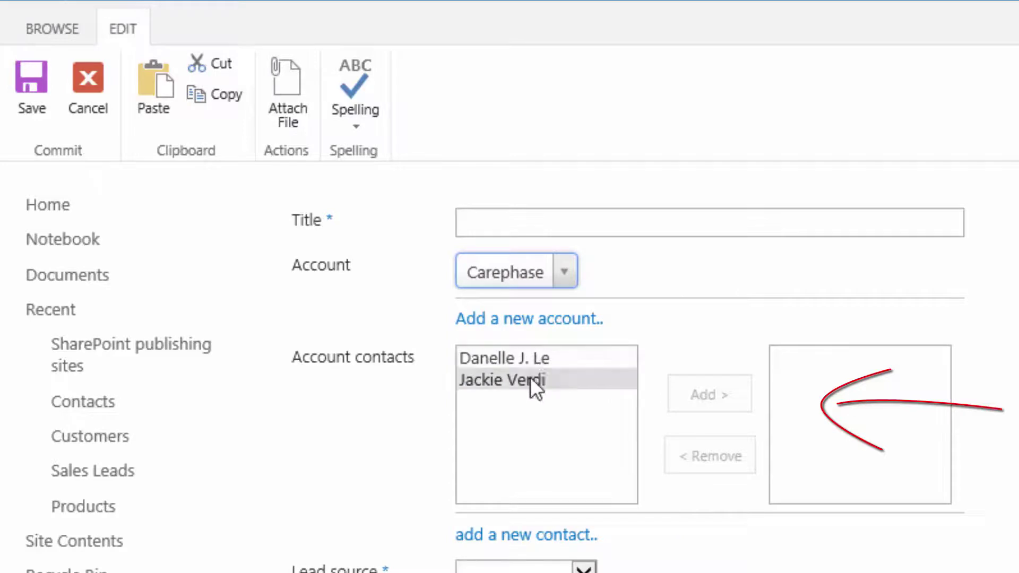
pyautogui.click(578, 277)
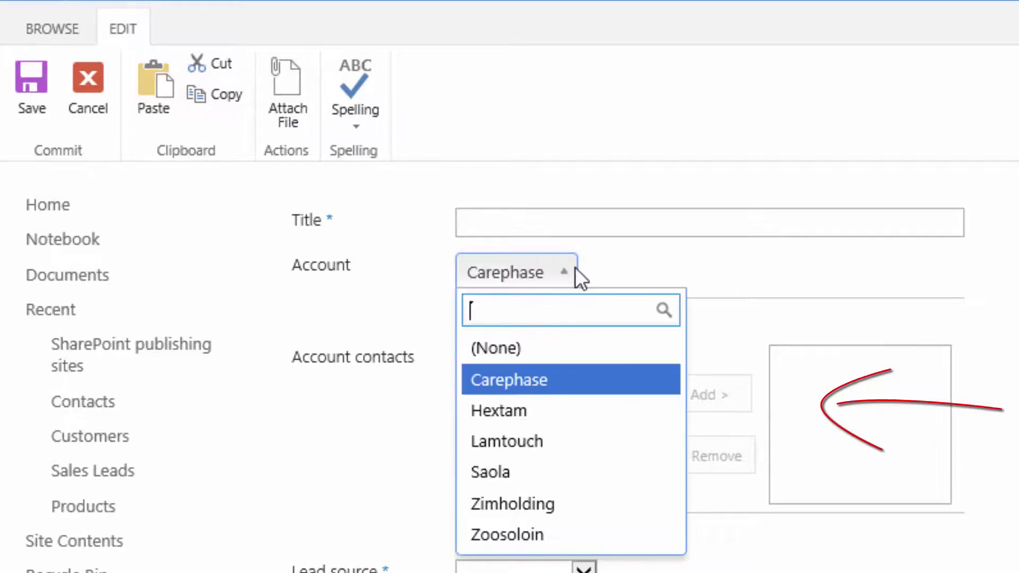
pyautogui.click(559, 411)
pyautogui.click(547, 273)
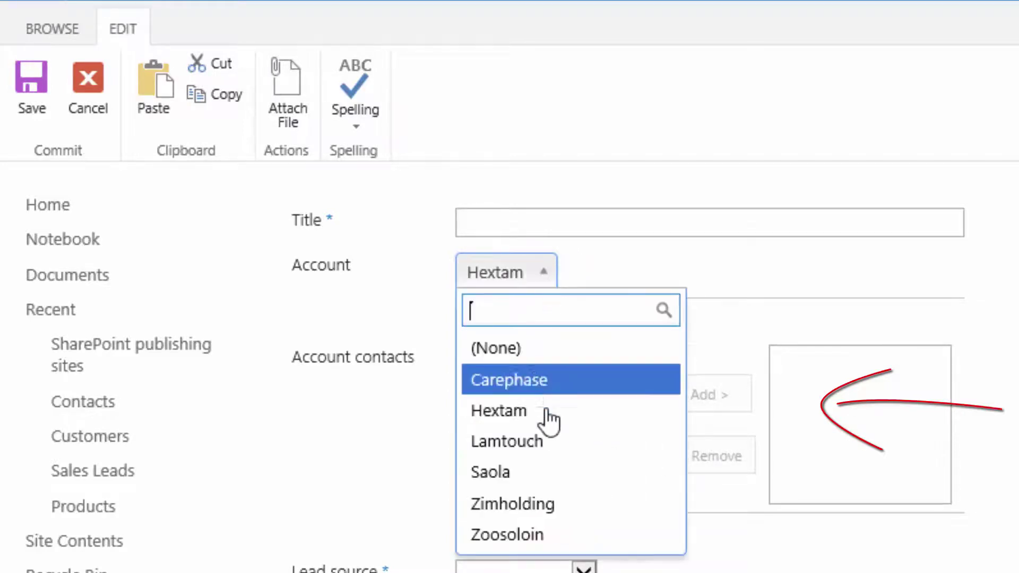
pyautogui.click(546, 473)
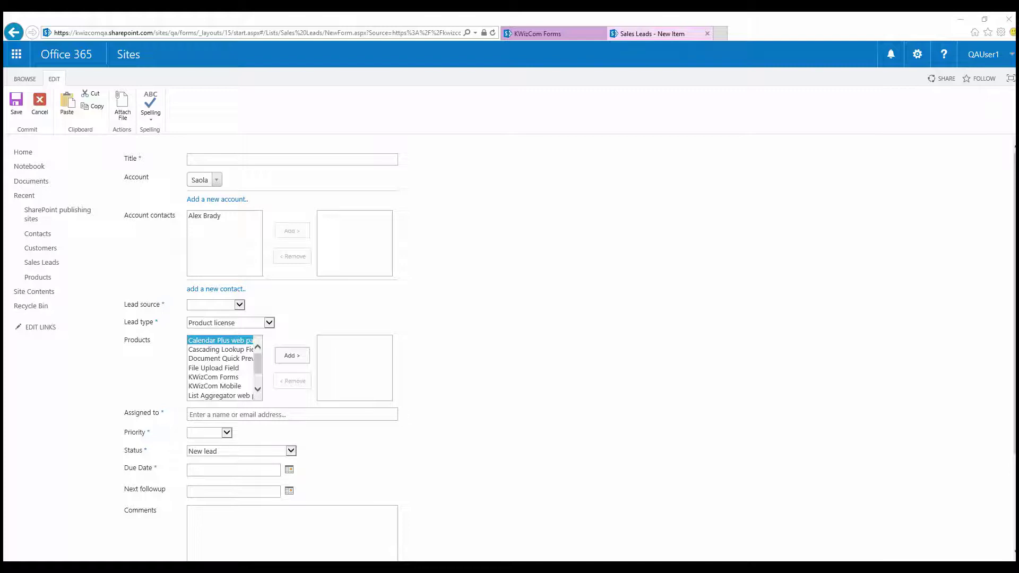
# In Field Groups/Tabs, set 2 fields per row, captions above the field, and start a new group
pyautogui.click(544, 34)
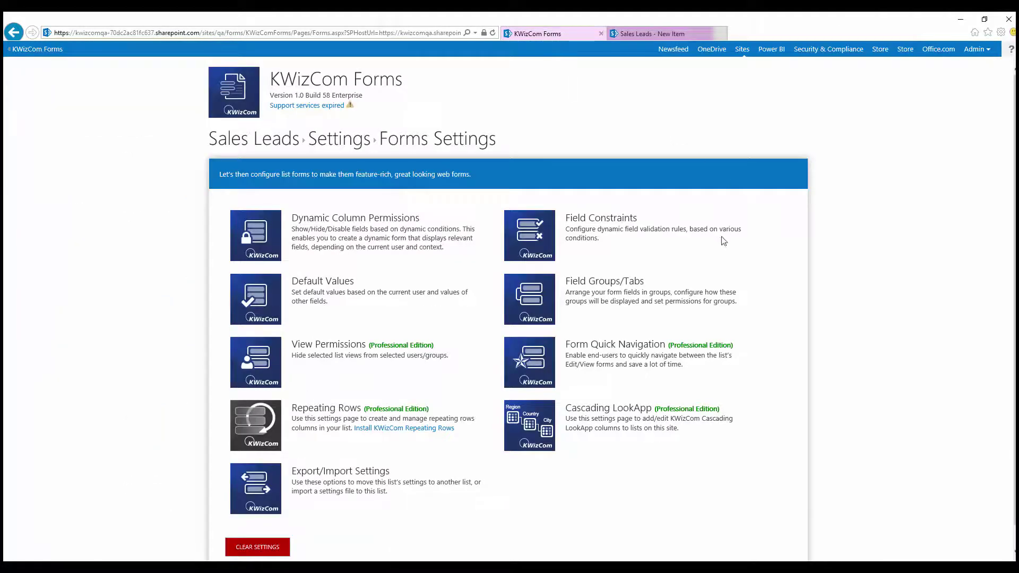
pyautogui.moveTo(566, 281); pyautogui.dragTo(643, 281)
pyautogui.click(532, 308)
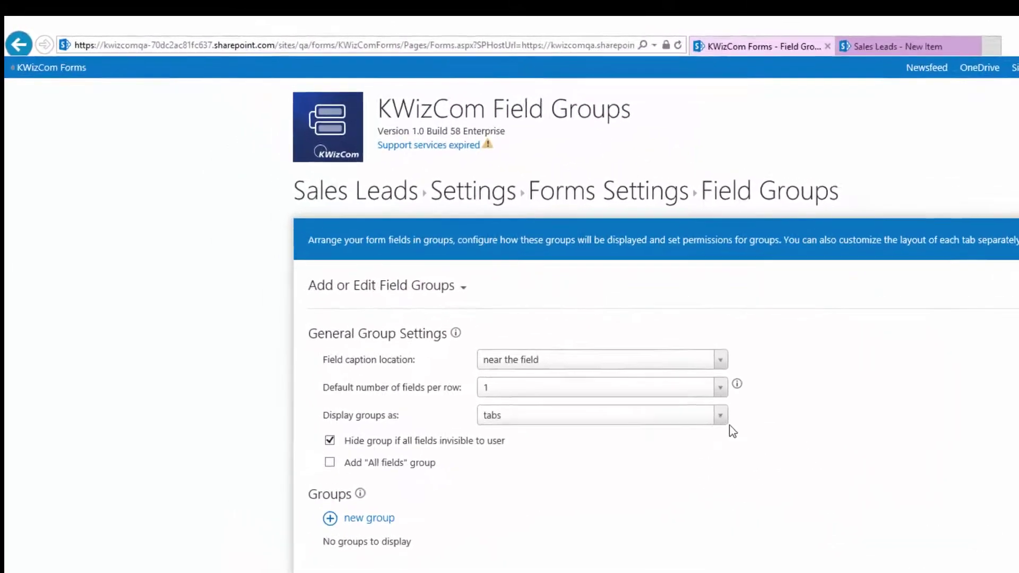
pyautogui.click(699, 405)
pyautogui.click(555, 446)
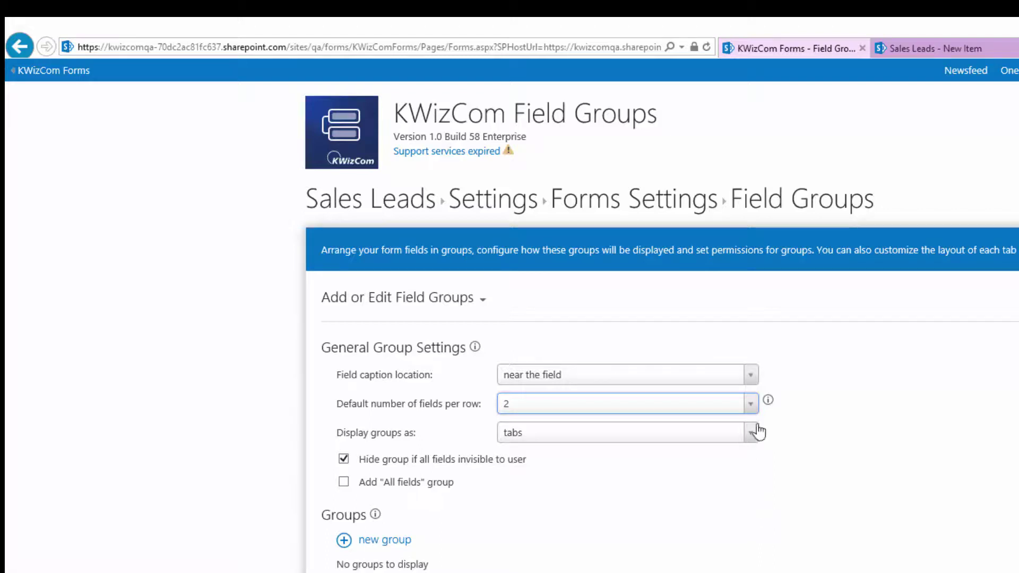
pyautogui.click(750, 377)
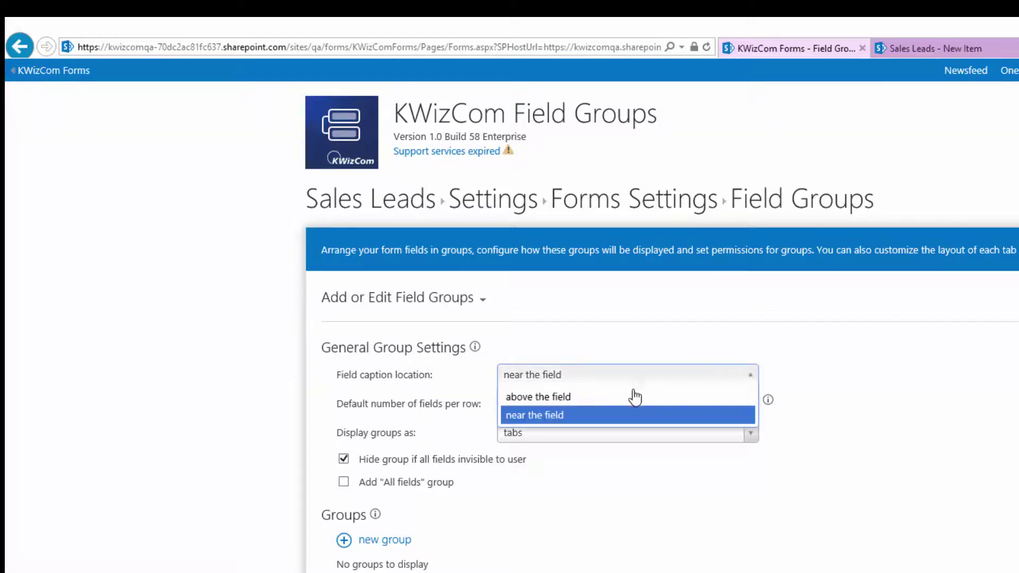
pyautogui.click(584, 397)
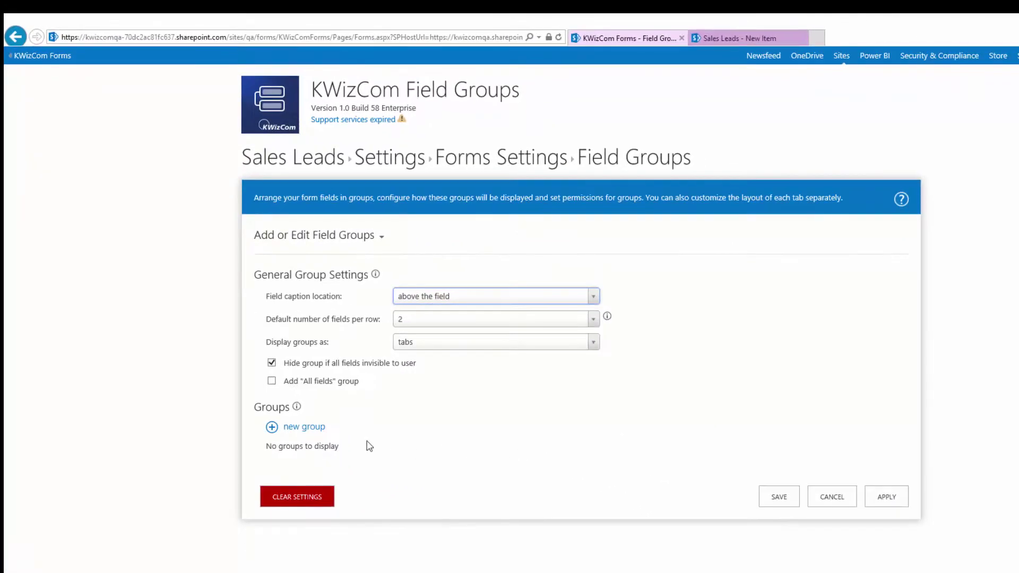
pyautogui.click(305, 427)
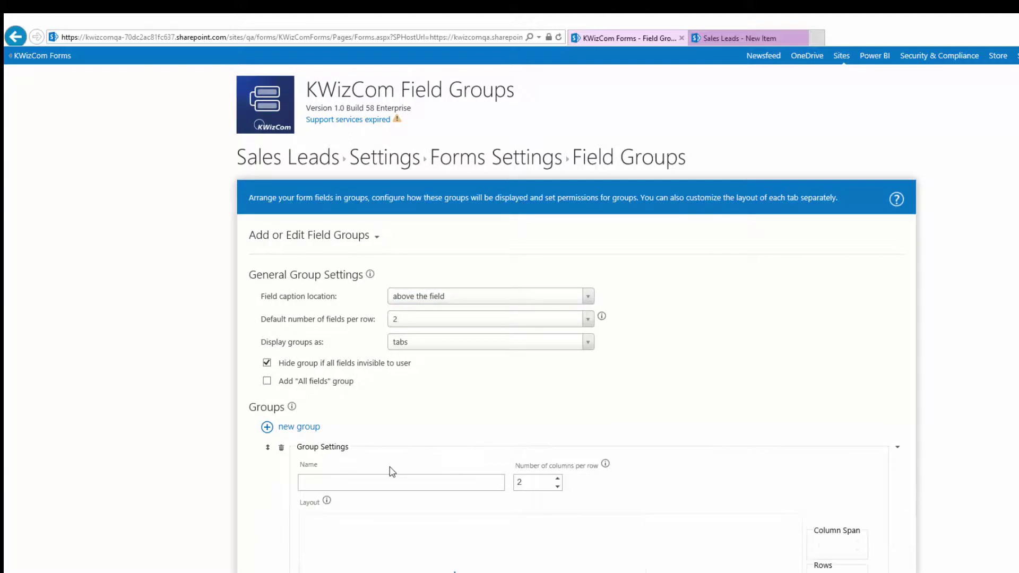
# Build a Customer details group with Account and Account contacts in one row, and apply it
pyautogui.scroll(-3, 392, 471)
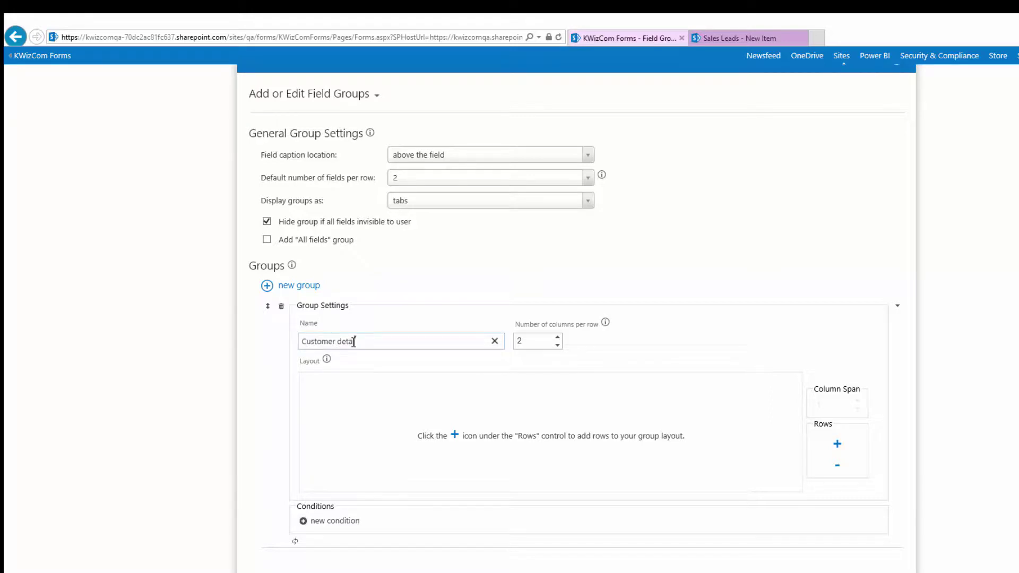
pyautogui.click(359, 343)
pyautogui.click(837, 446)
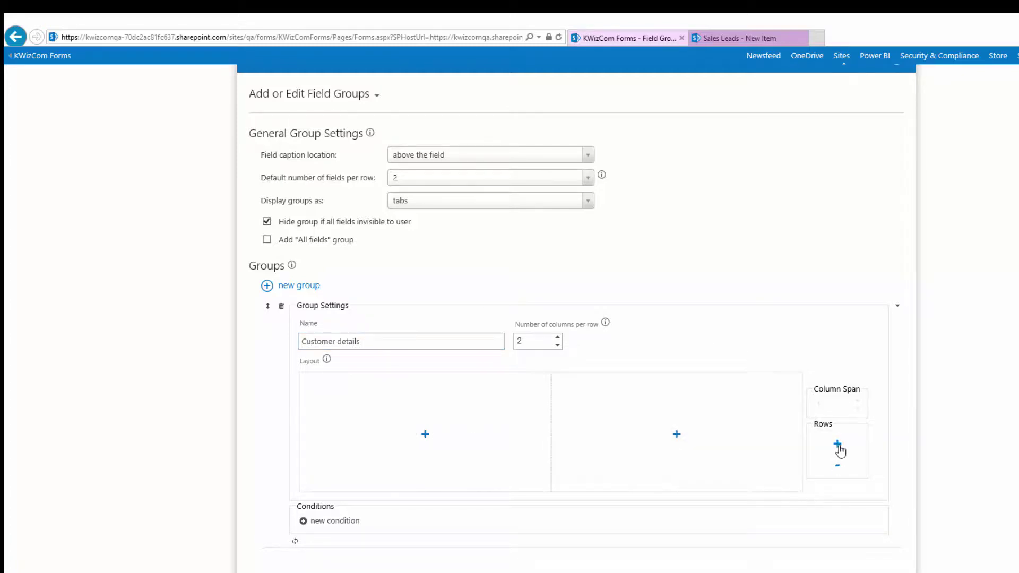
pyautogui.click(425, 434)
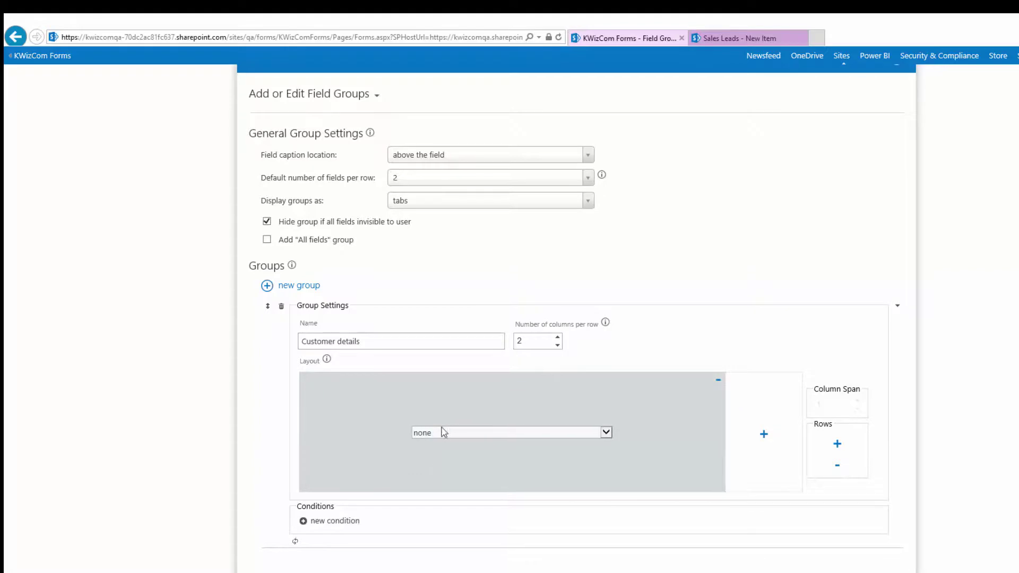
pyautogui.click(446, 431)
pyautogui.click(606, 445)
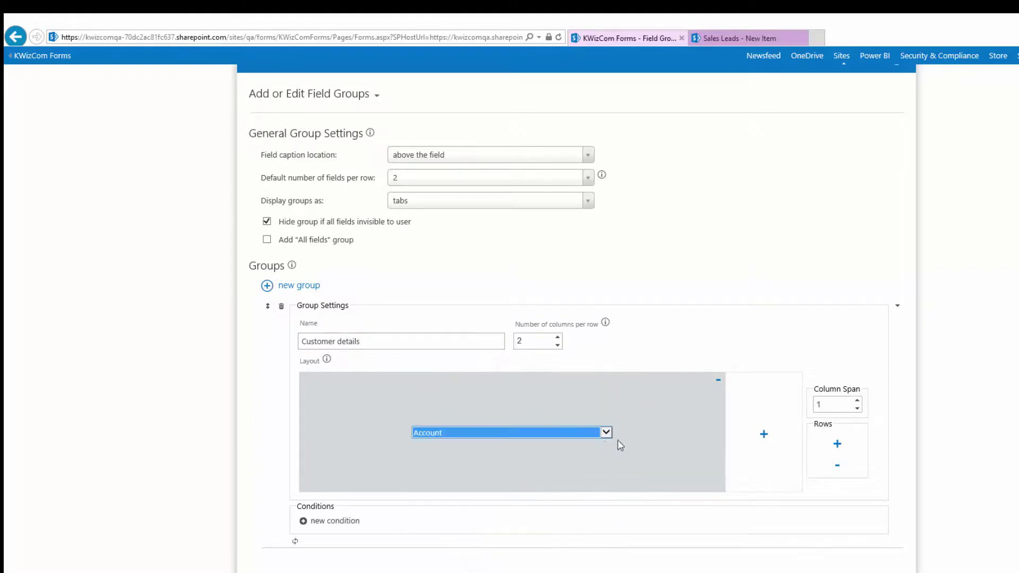
pyautogui.click(762, 438)
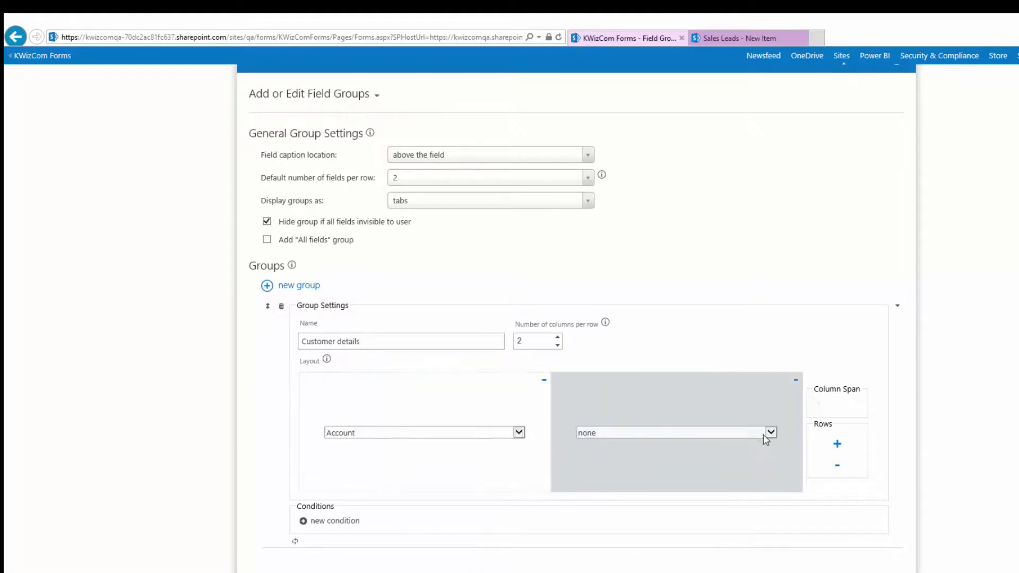
pyautogui.click(696, 437)
pyautogui.click(613, 452)
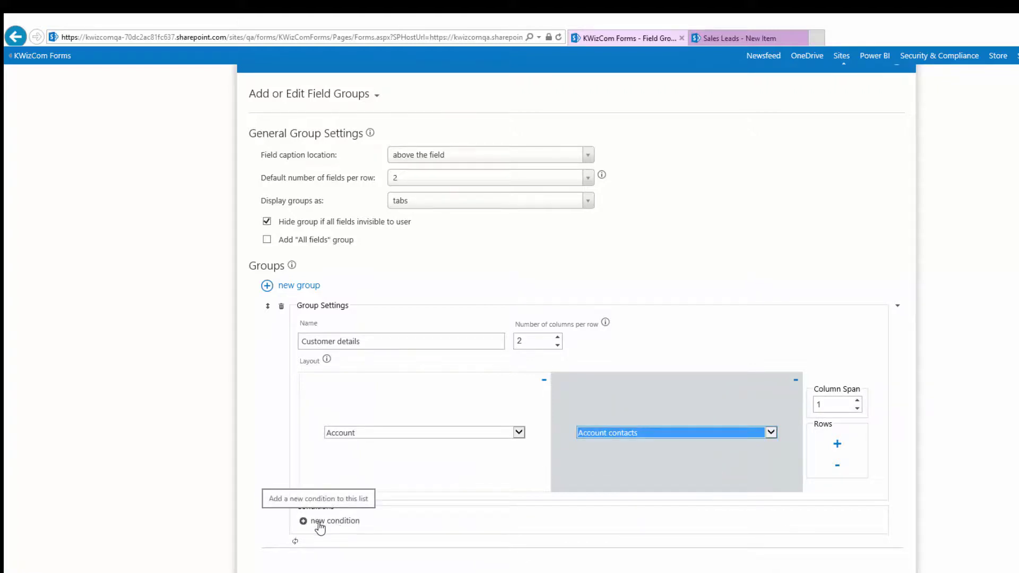
pyautogui.click(814, 549)
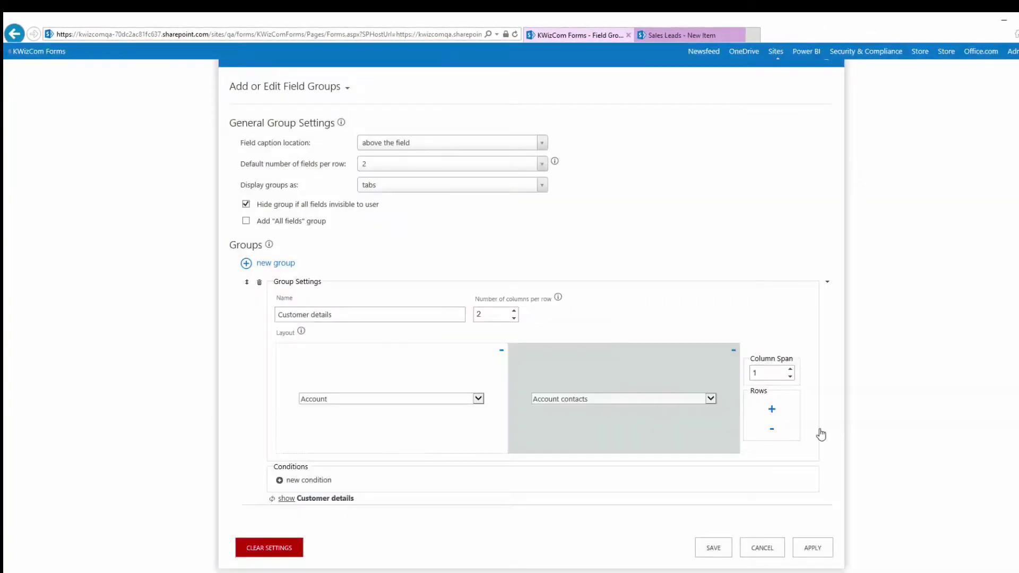
pyautogui.click(265, 263)
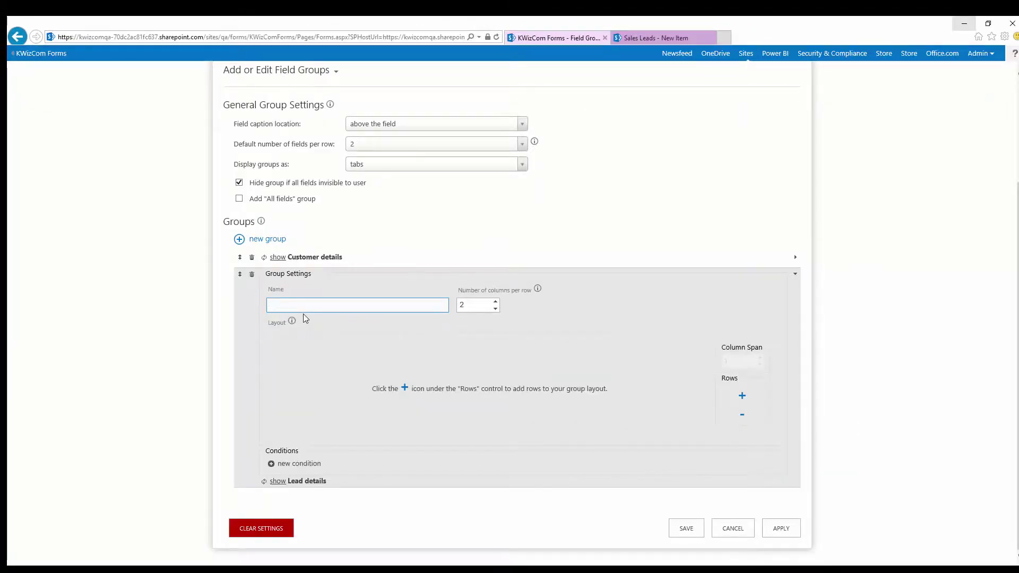
# Name the group Lead details, add layout rows, and place Lead source and Lead type in the first row
pyautogui.click(308, 305)
pyautogui.write('Lead details')
pyautogui.click(553, 337)
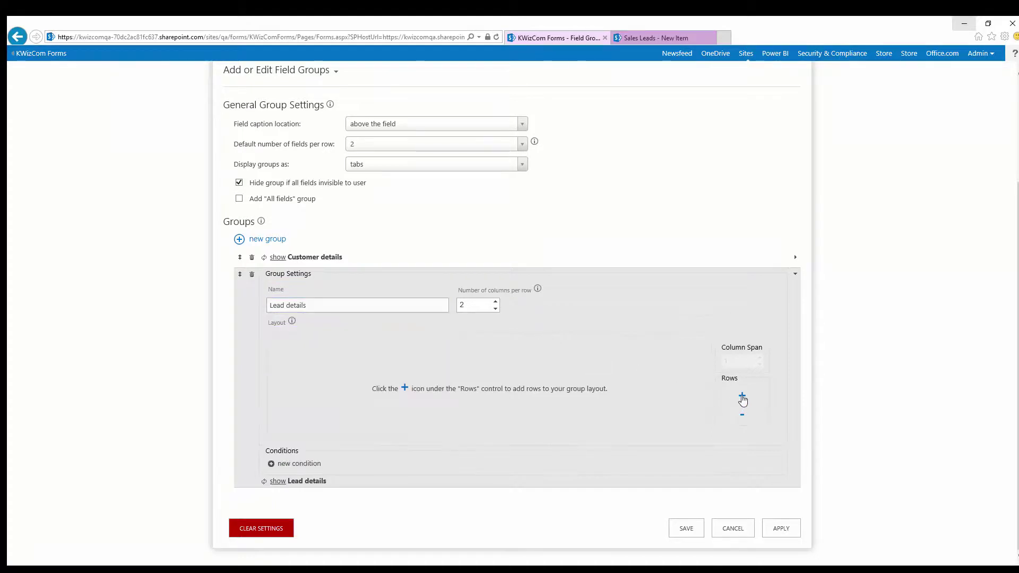
pyautogui.click(743, 399)
pyautogui.click(743, 423)
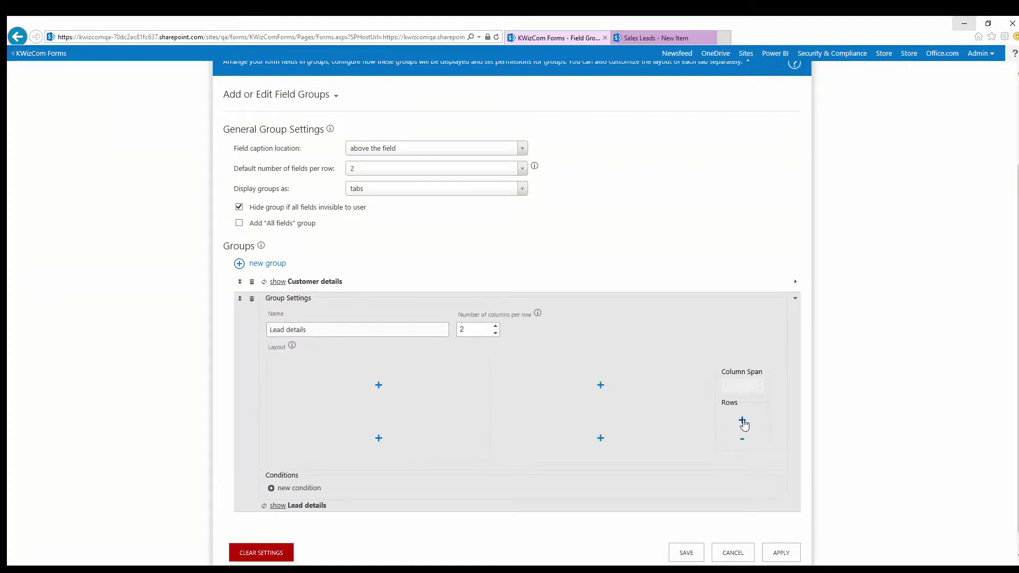
pyautogui.click(742, 421)
pyautogui.click(378, 378)
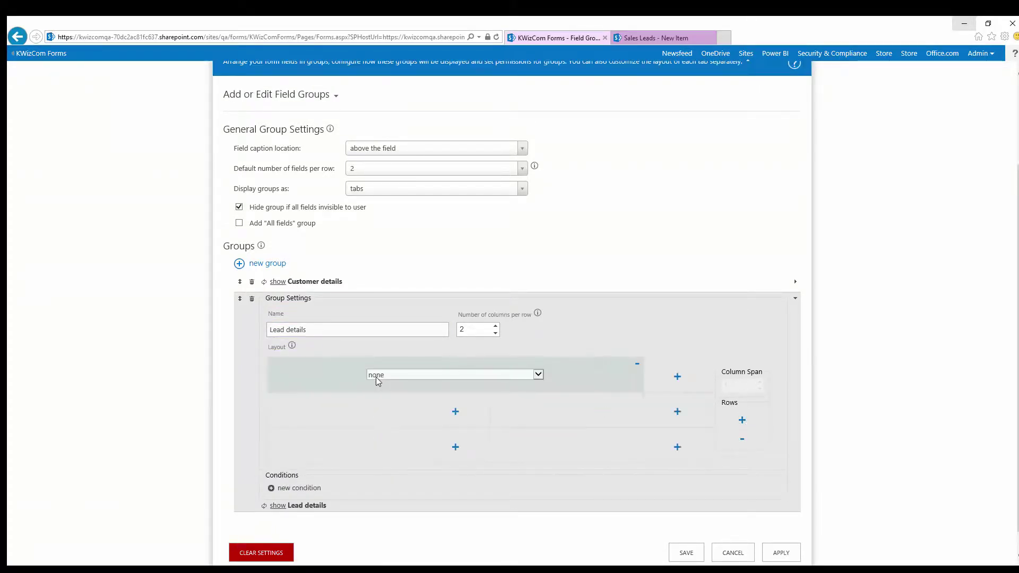
pyautogui.click(375, 378)
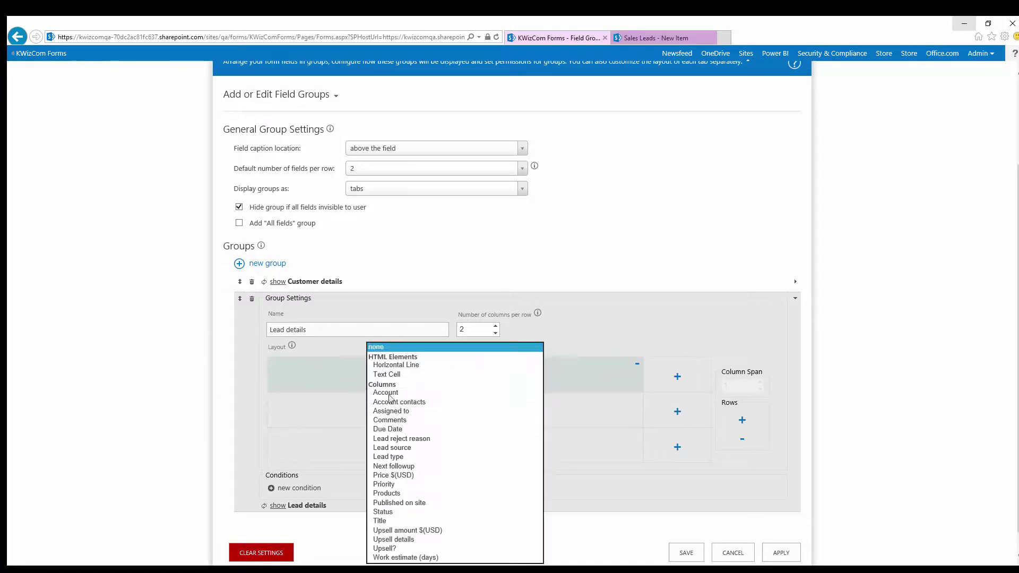
pyautogui.click(414, 448)
pyautogui.click(677, 376)
pyautogui.click(599, 375)
pyautogui.click(379, 410)
# Add Products, Work estimate (days) and Price $(USD) to the lower rows and apply the group
pyautogui.click(378, 409)
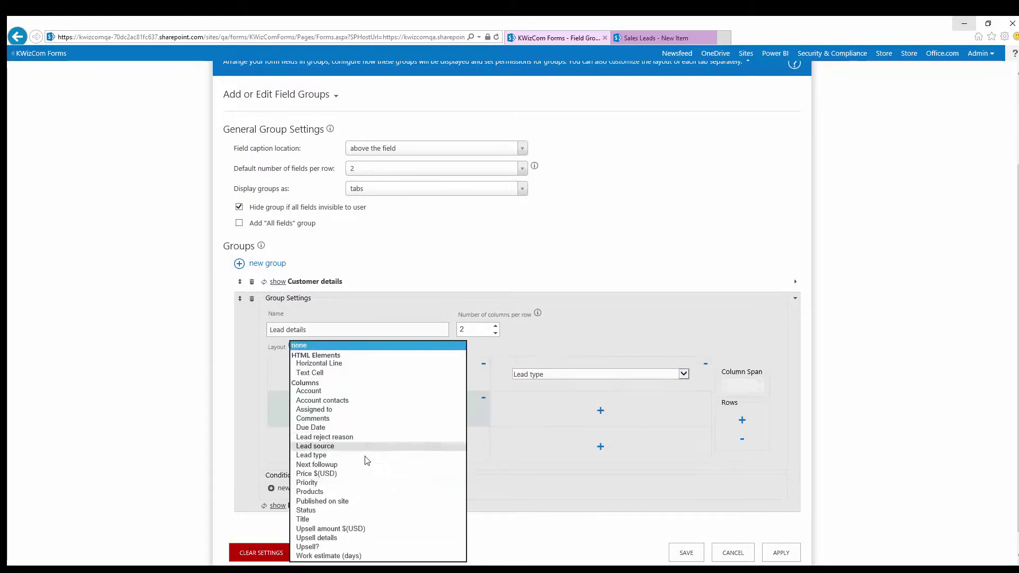
pyautogui.click(361, 491)
pyautogui.click(588, 416)
pyautogui.click(588, 416)
pyautogui.click(547, 555)
pyautogui.click(378, 446)
pyautogui.click(379, 445)
pyautogui.click(377, 475)
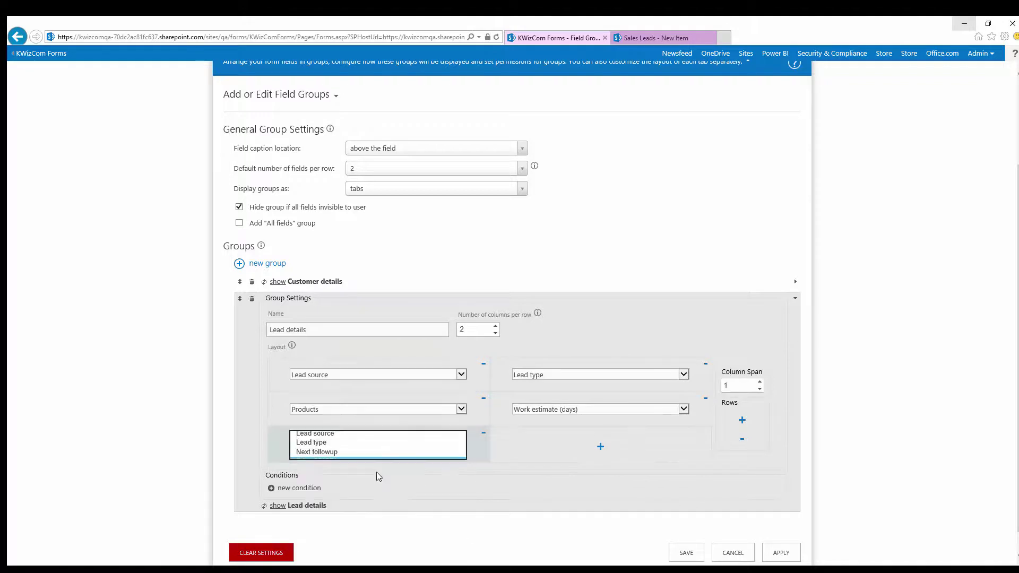
pyautogui.click(781, 552)
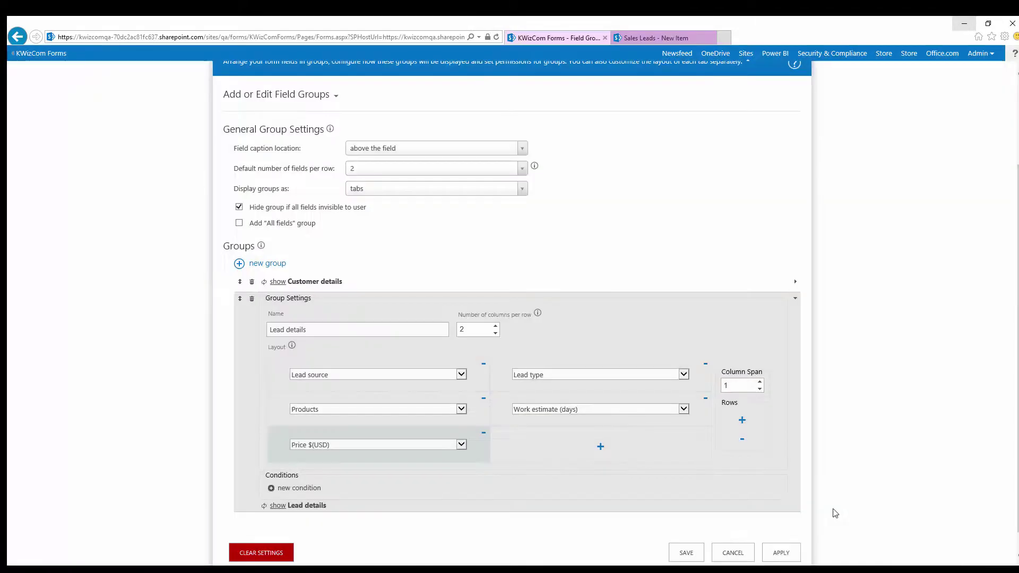
pyautogui.click(261, 263)
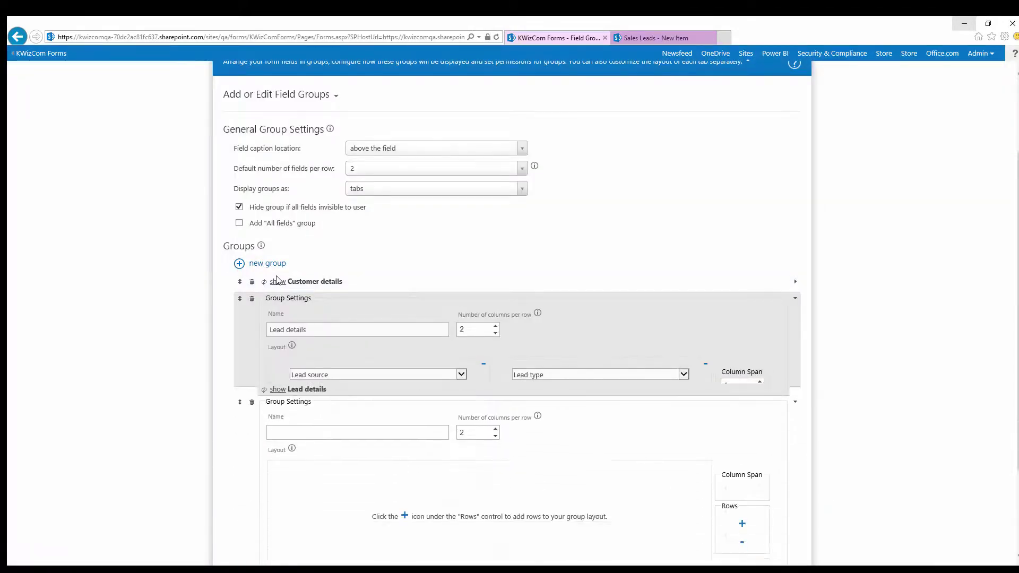
# Name the group Lead status, add two rows, and place Status and Lead reject reason on top
pyautogui.scroll(-1, 826, 407)
pyautogui.write('Lead status')
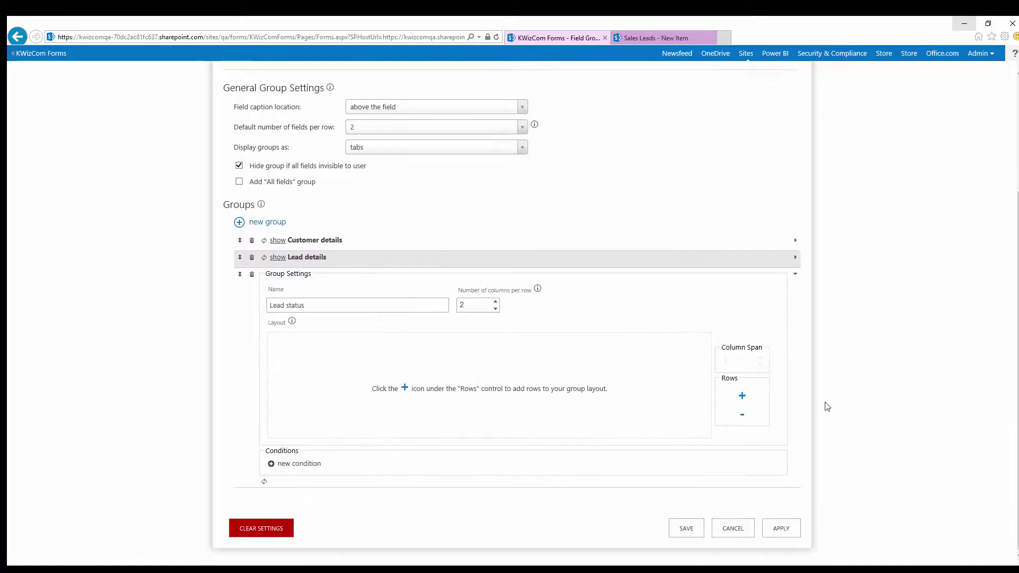
pyautogui.click(743, 396)
pyautogui.click(742, 419)
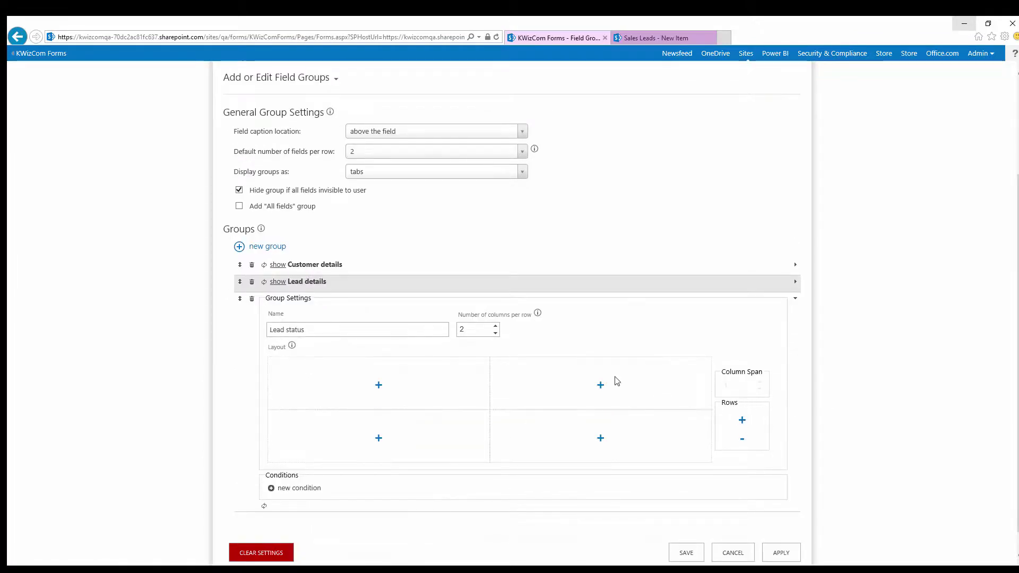
pyautogui.click(379, 385)
pyautogui.click(381, 386)
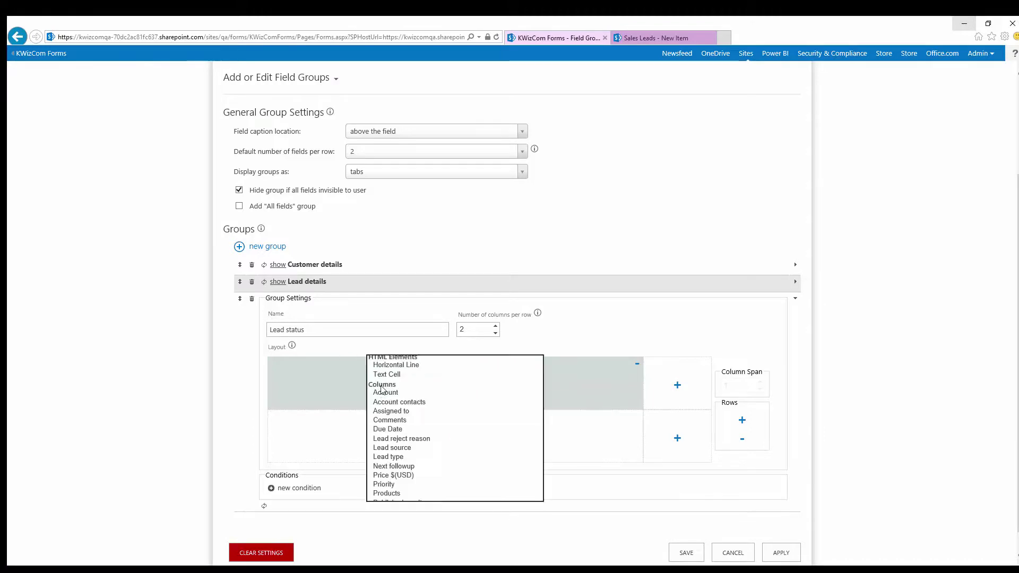
pyautogui.click(431, 489)
pyautogui.click(677, 383)
pyautogui.click(641, 383)
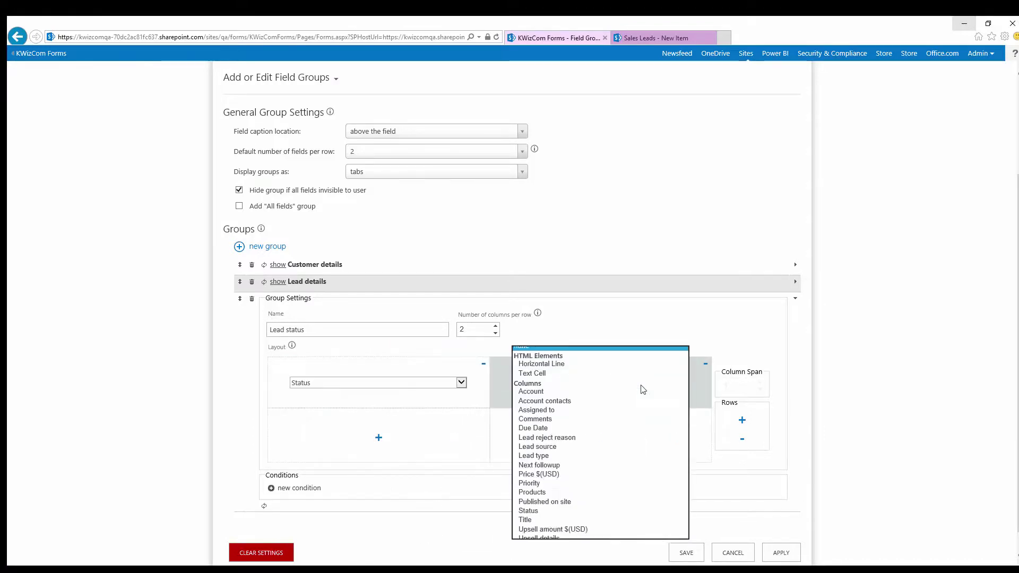
pyautogui.click(587, 436)
# Add Upsell?, Upsell details and a third row with Upsell amount $(USD), then apply the group
pyautogui.click(380, 437)
pyautogui.click(383, 442)
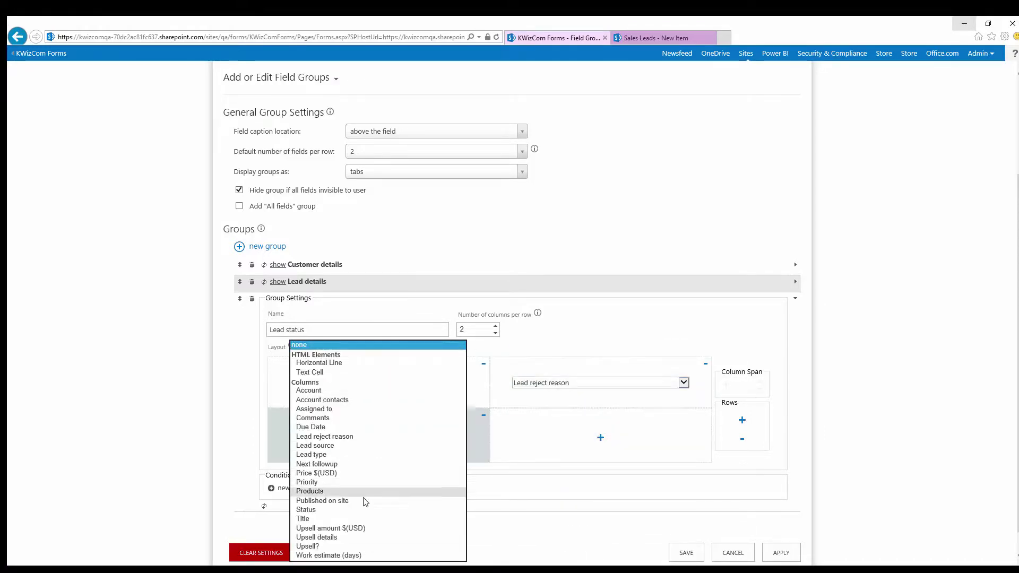
pyautogui.click(311, 454)
pyautogui.click(600, 437)
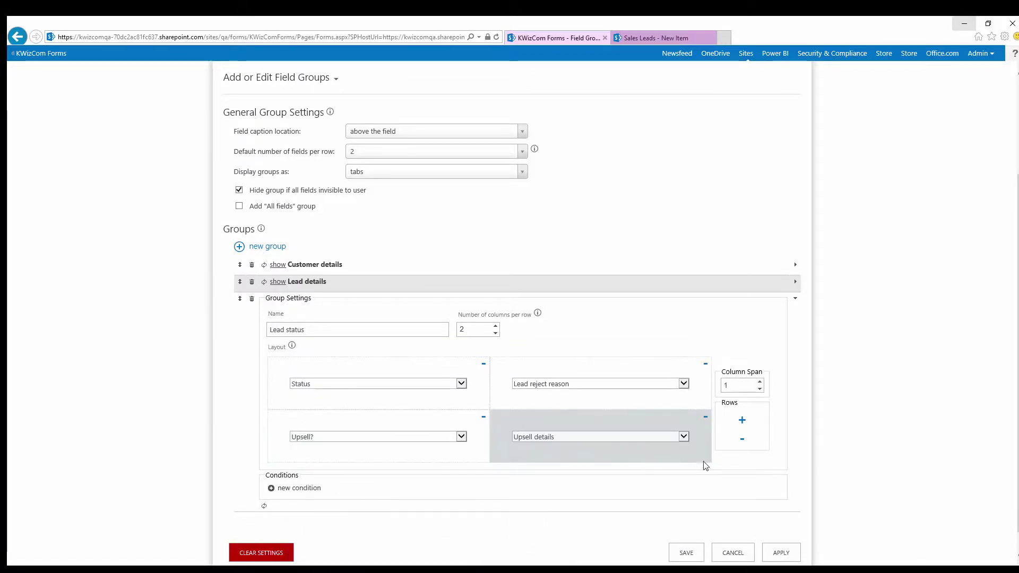
pyautogui.click(742, 420)
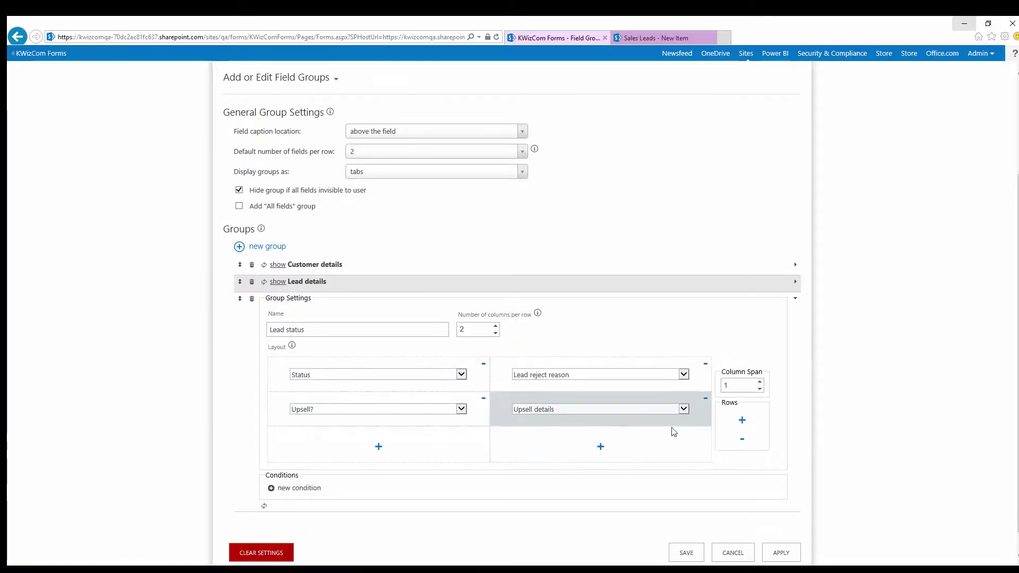
pyautogui.click(381, 446)
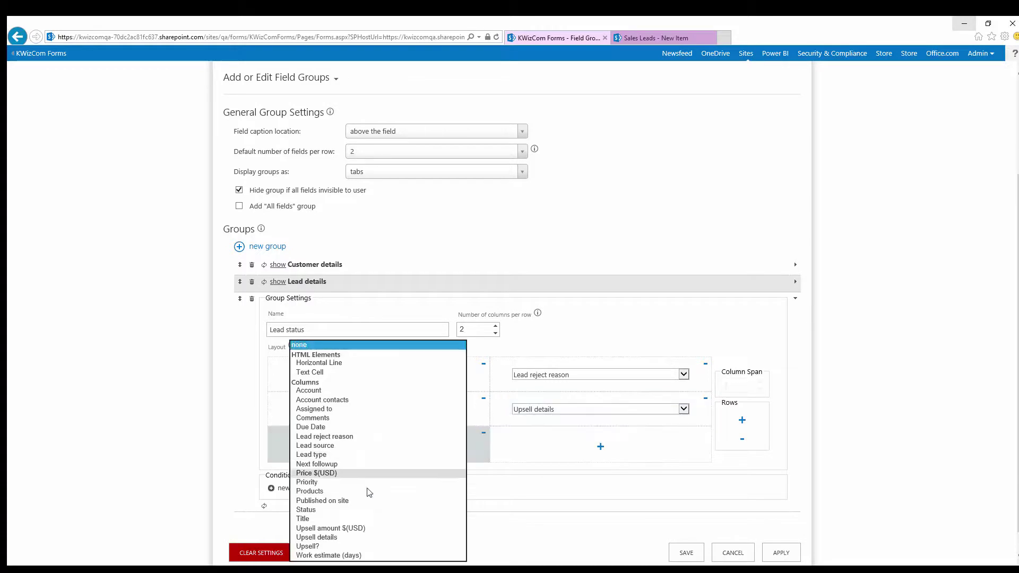
pyautogui.click(350, 528)
pyautogui.click(793, 558)
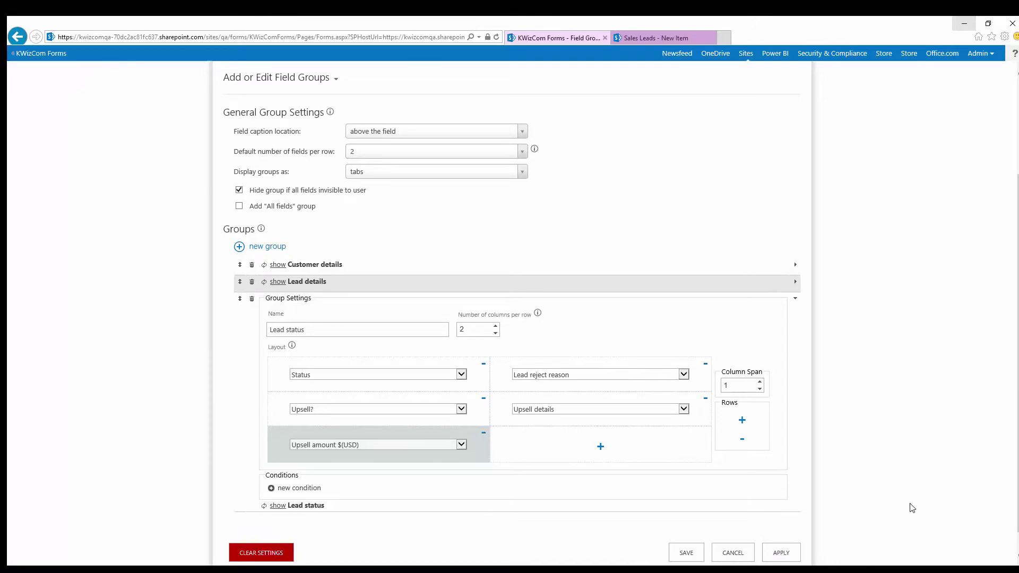
pyautogui.scroll(3, 907, 503)
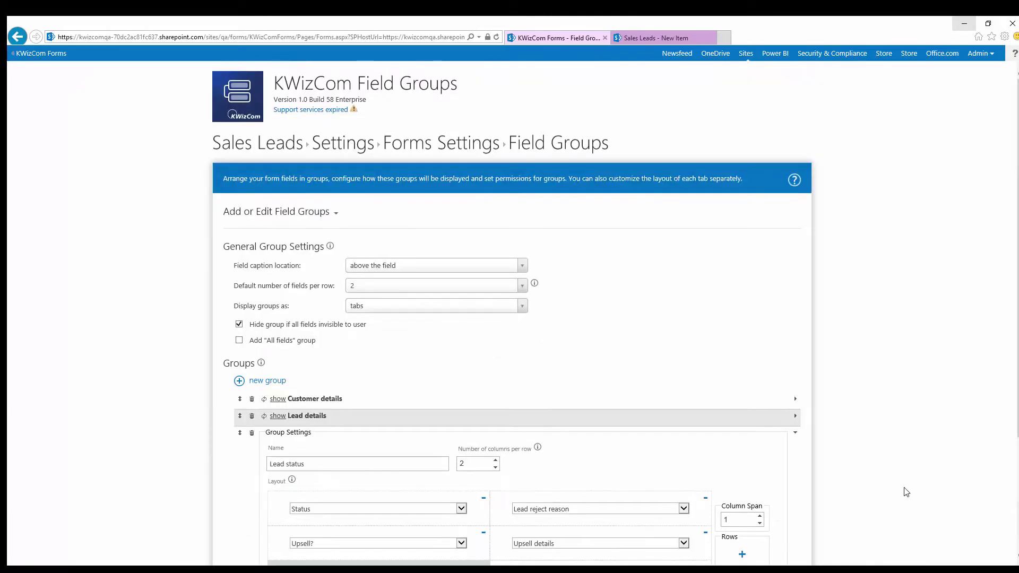
# Reload the Sales Leads New Item form and view its Lead details and Lead status tabs
pyautogui.click(629, 37)
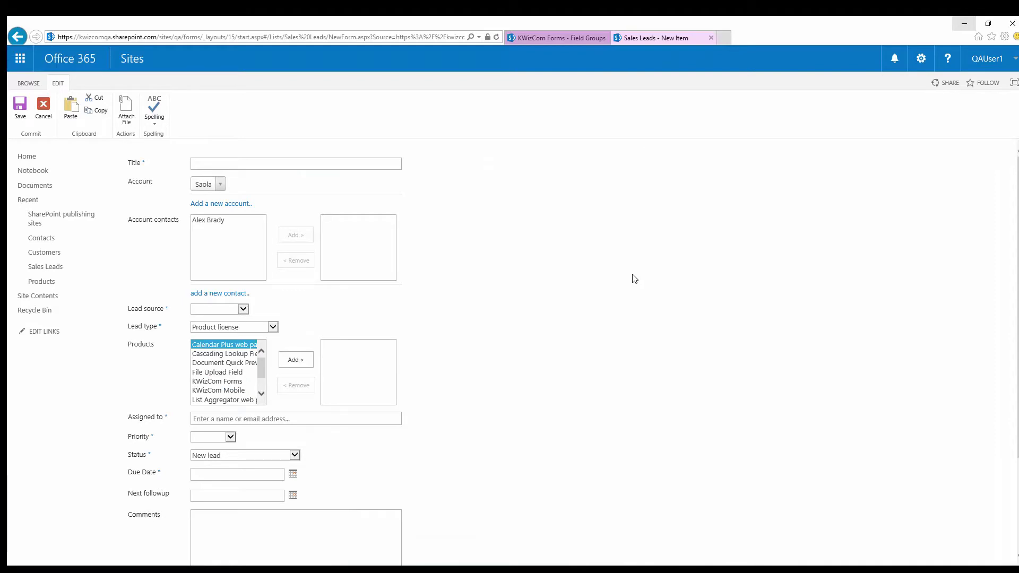
pyautogui.press('F5')
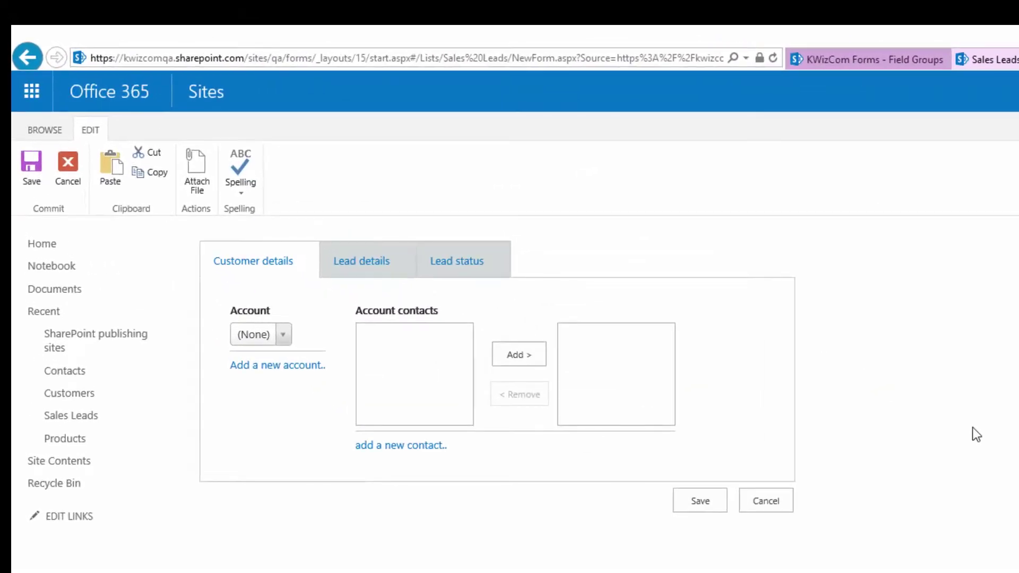
pyautogui.click(359, 270)
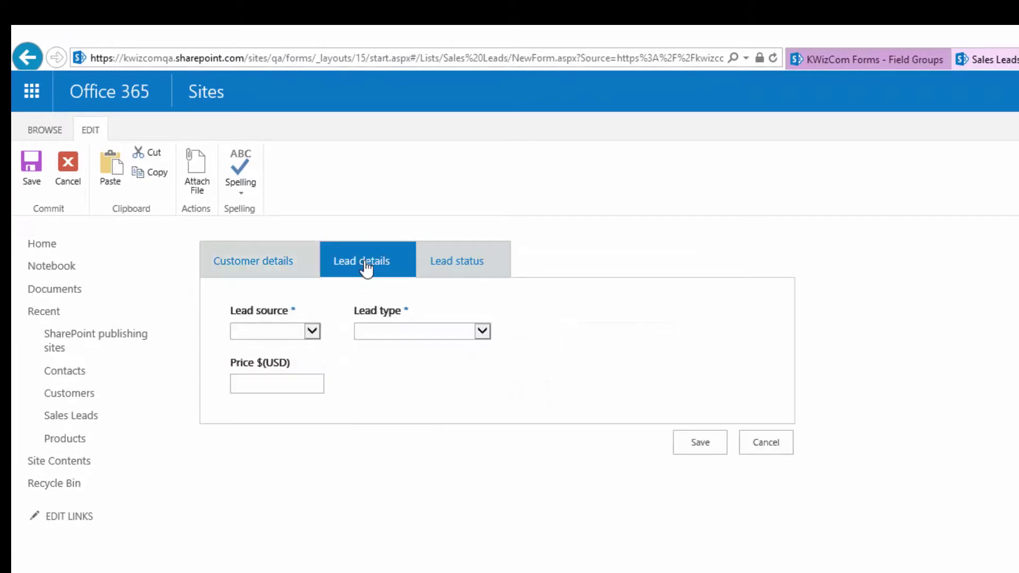
pyautogui.click(437, 267)
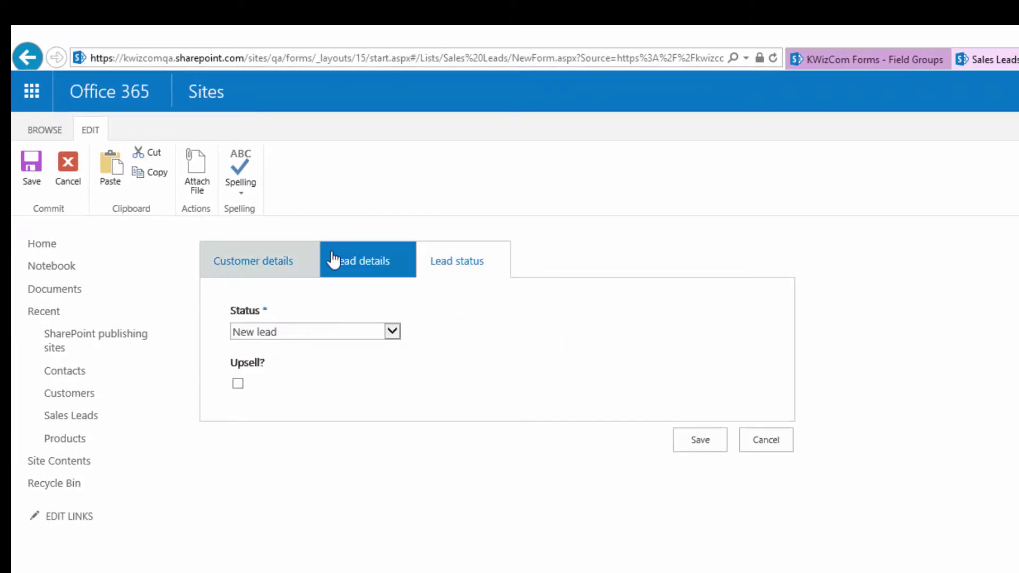
# Tick and untick Upsell? to test the upsell fields, then return to Customer details
pyautogui.click(237, 383)
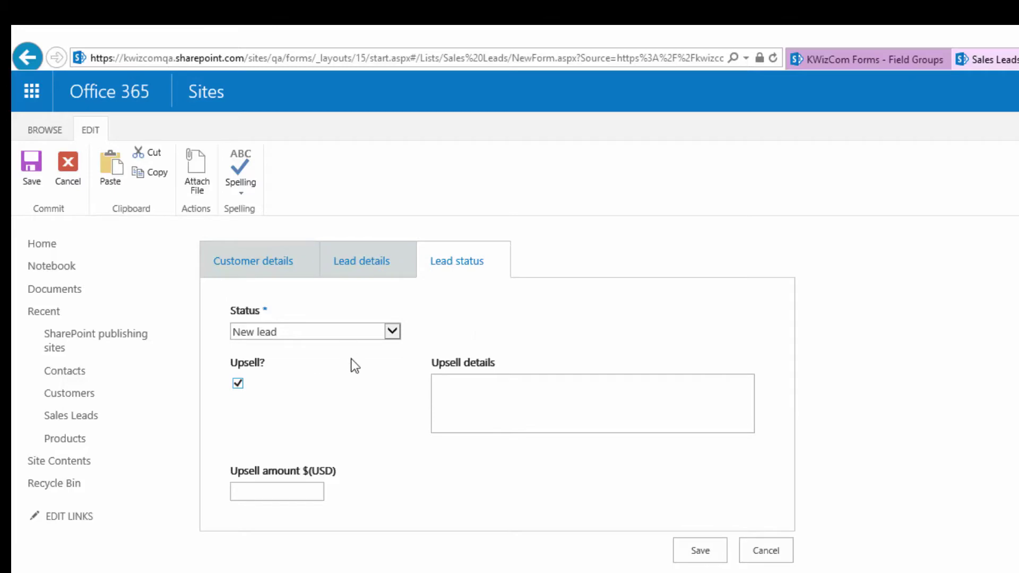
pyautogui.click(239, 383)
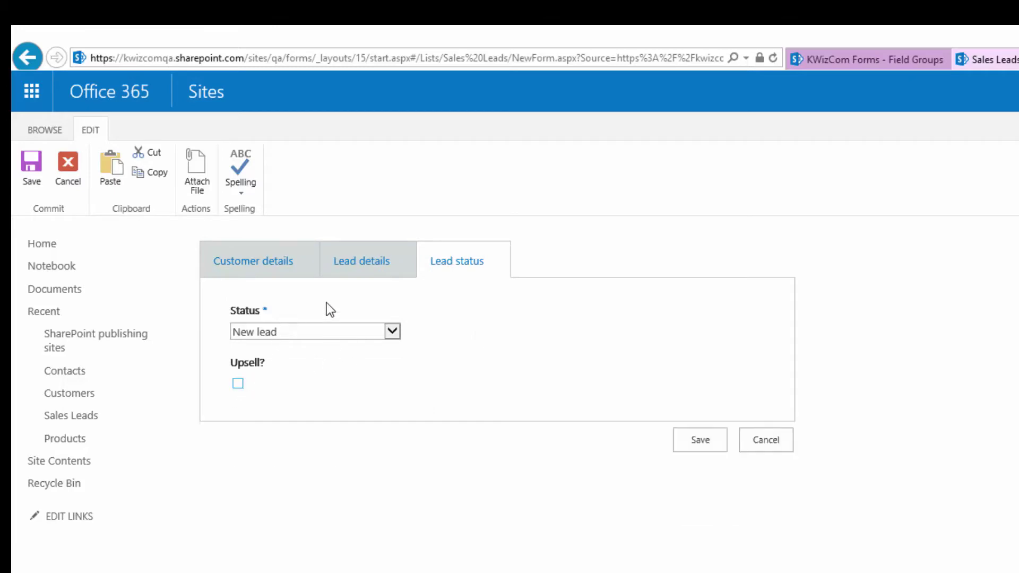
pyautogui.click(353, 261)
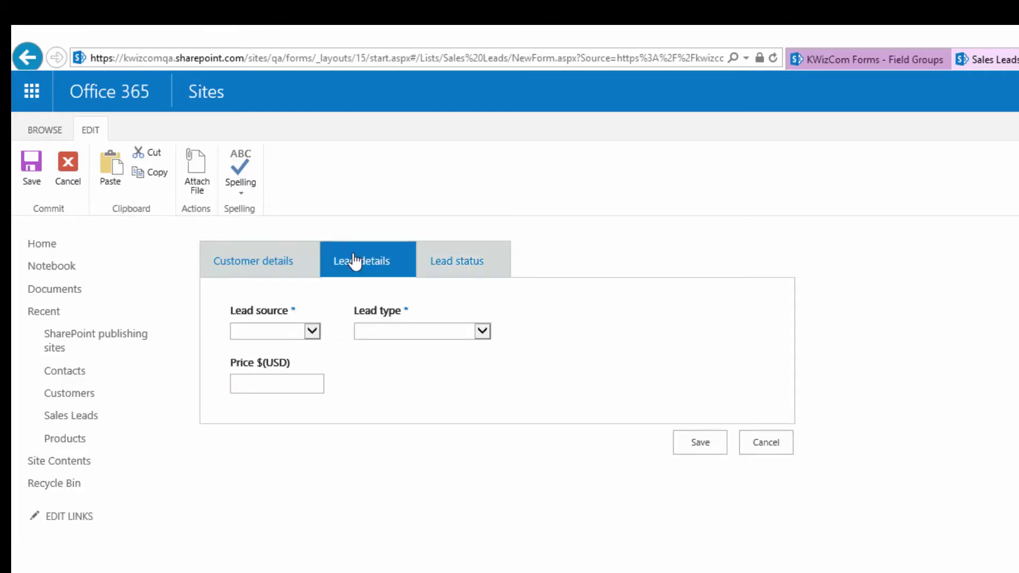
pyautogui.click(288, 264)
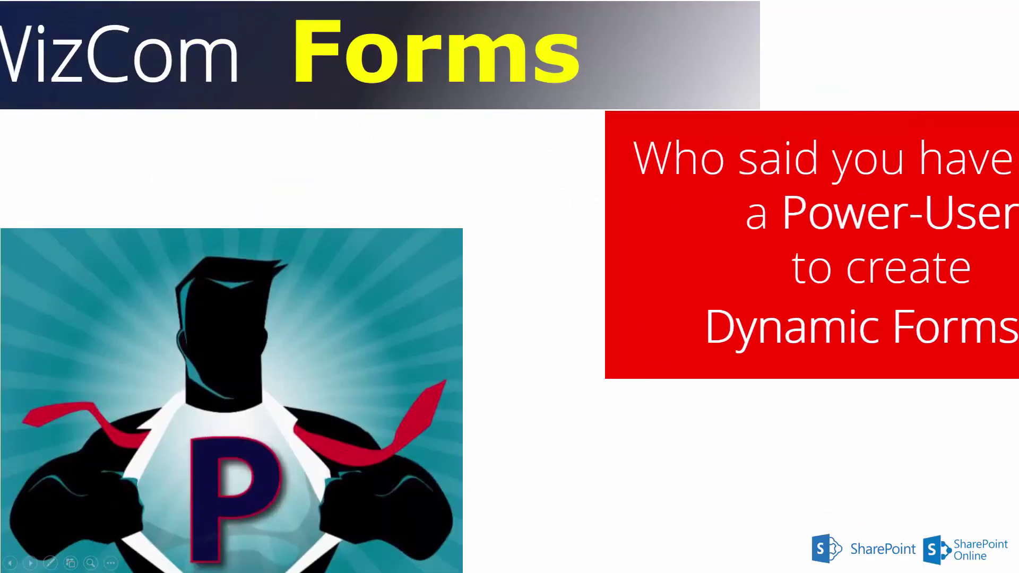